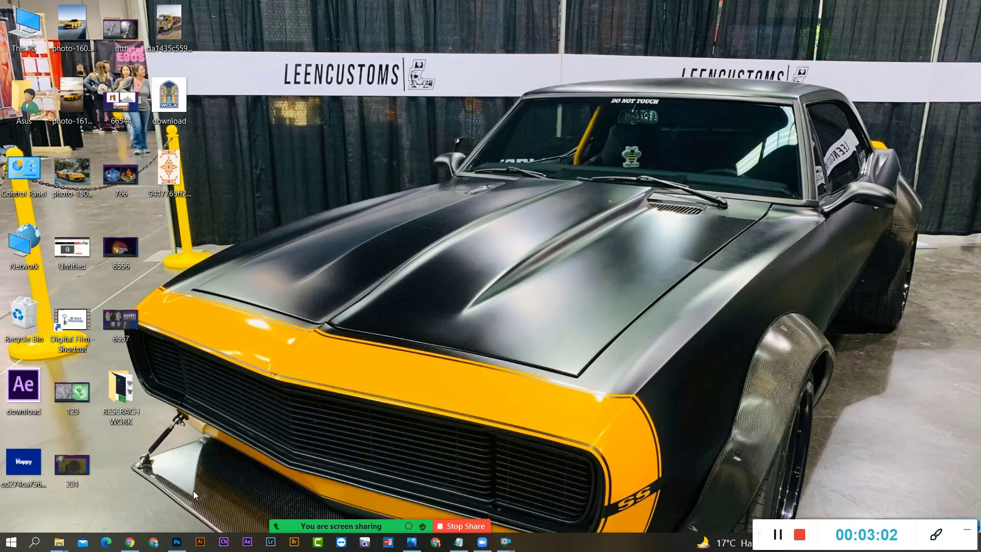
# Step: Switch to Photoshop and set up a new document named "Create Shadow DSF"
pyautogui.click(176, 542)
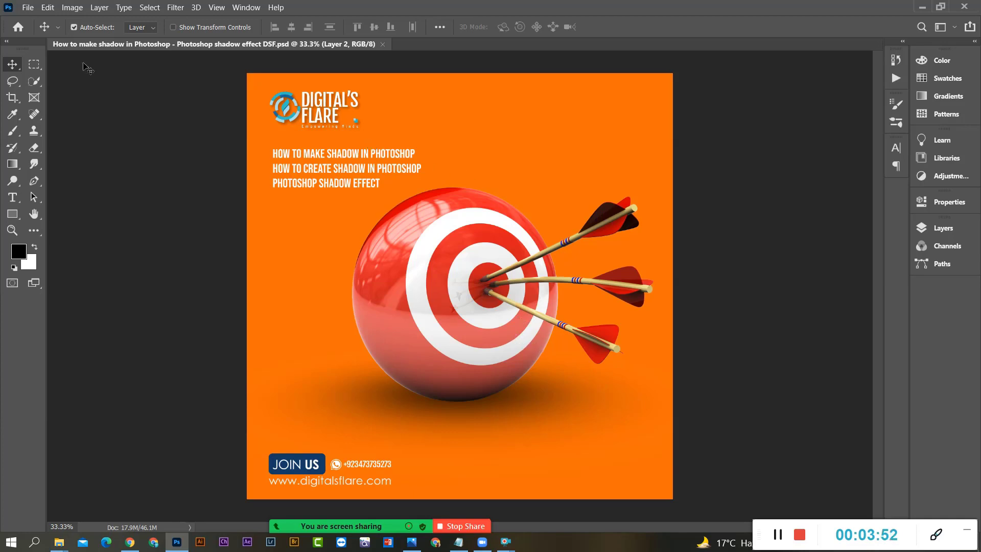
pyautogui.click(27, 7)
pyautogui.click(37, 20)
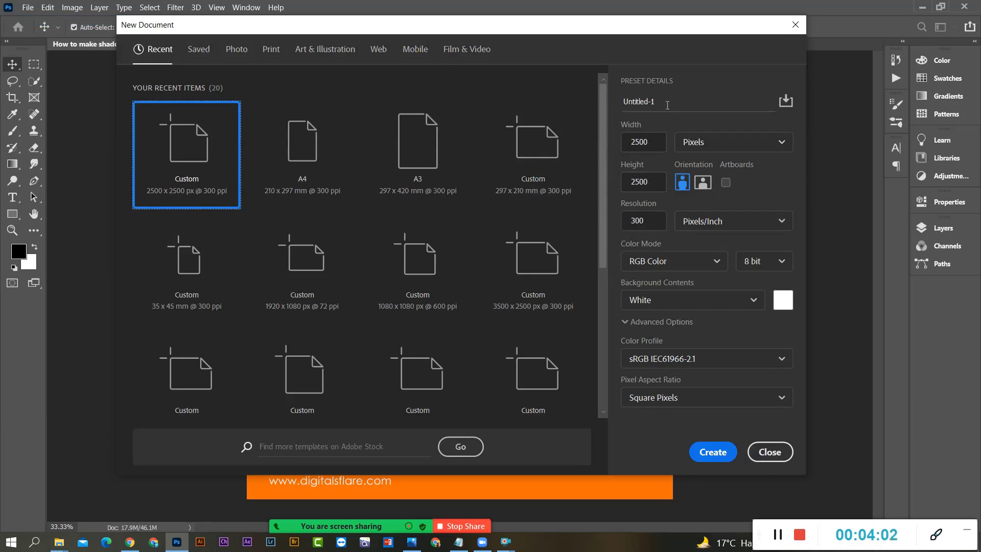
pyautogui.click(667, 105)
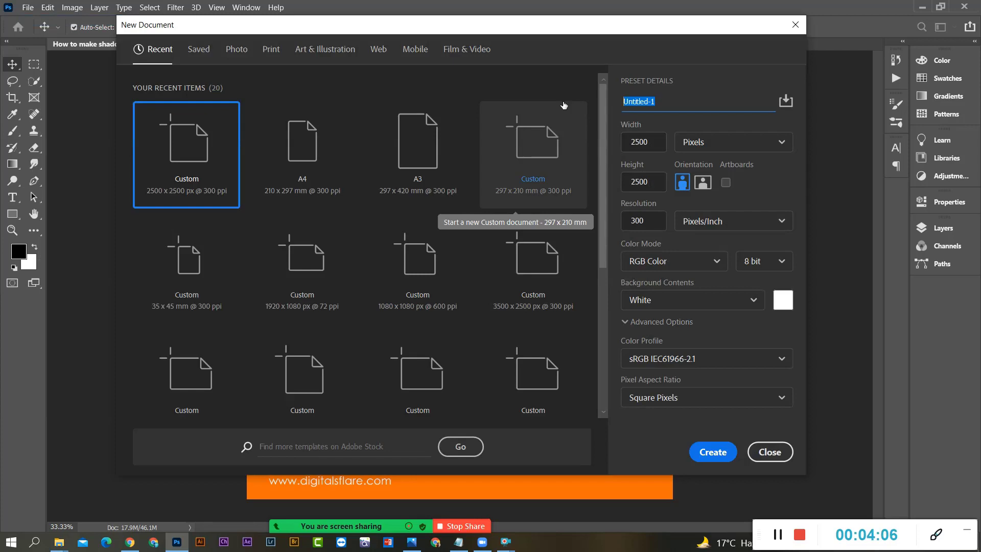
pyautogui.write('Create ')
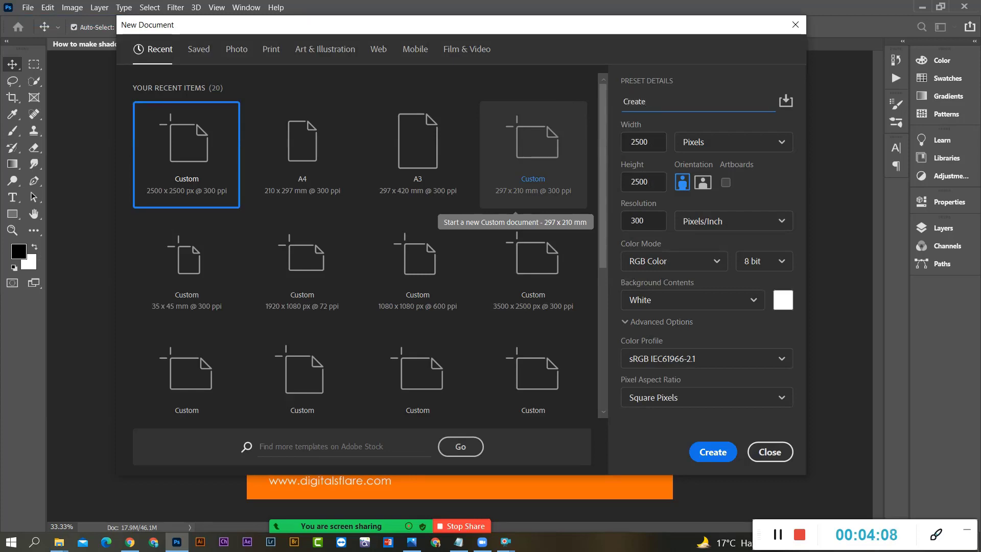
pyautogui.write('Shadow DSf')
pyautogui.press('BackSpace')
pyautogui.write('F')
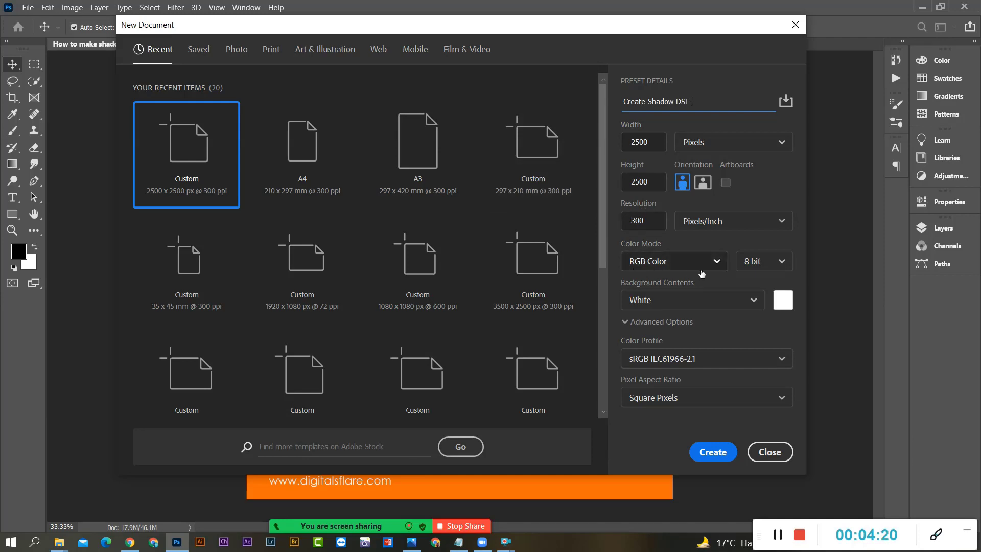
# Step: Keep RGB Color as the color mode and create the 2500 x 2500 pixel document at 300 pixels/inch with a white background
pyautogui.click(715, 264)
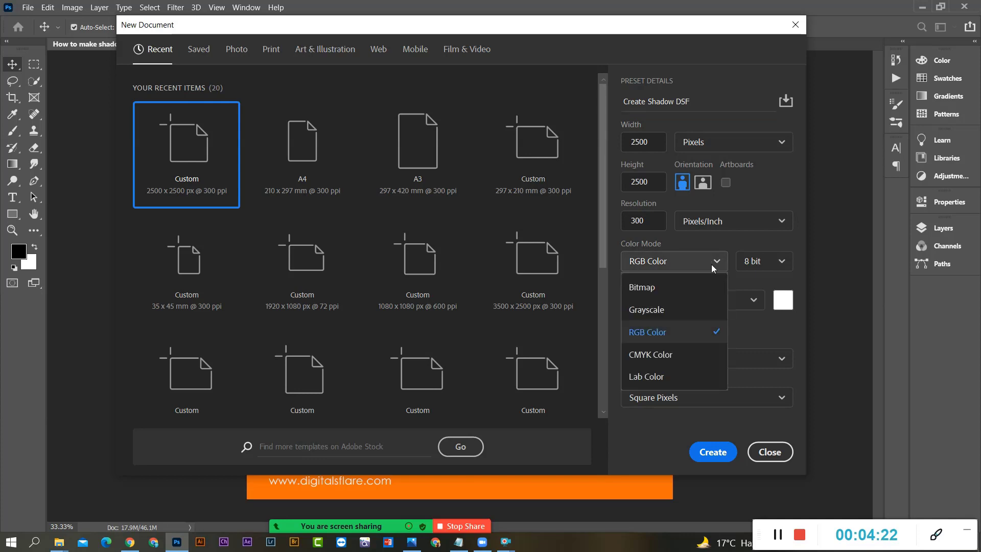
pyautogui.click(664, 333)
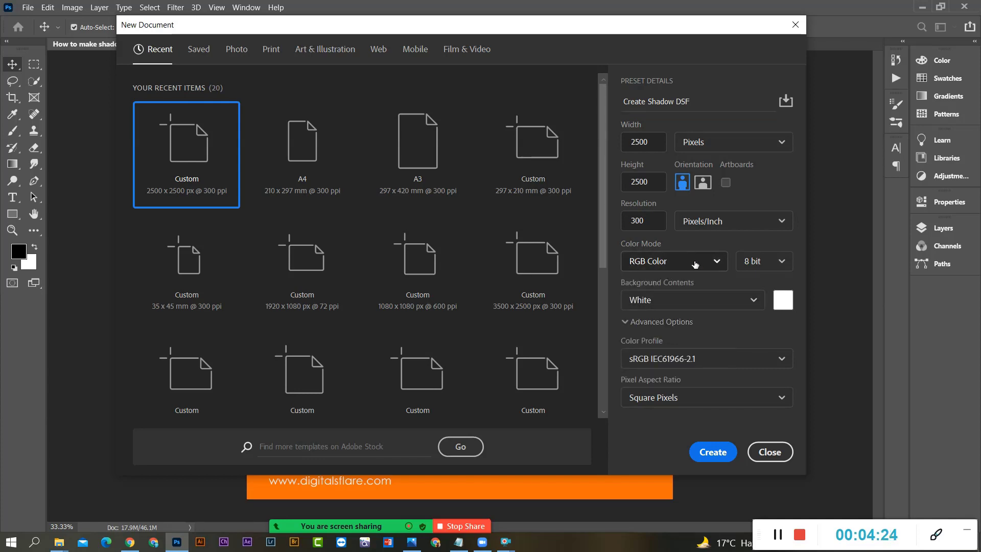
pyautogui.click(695, 264)
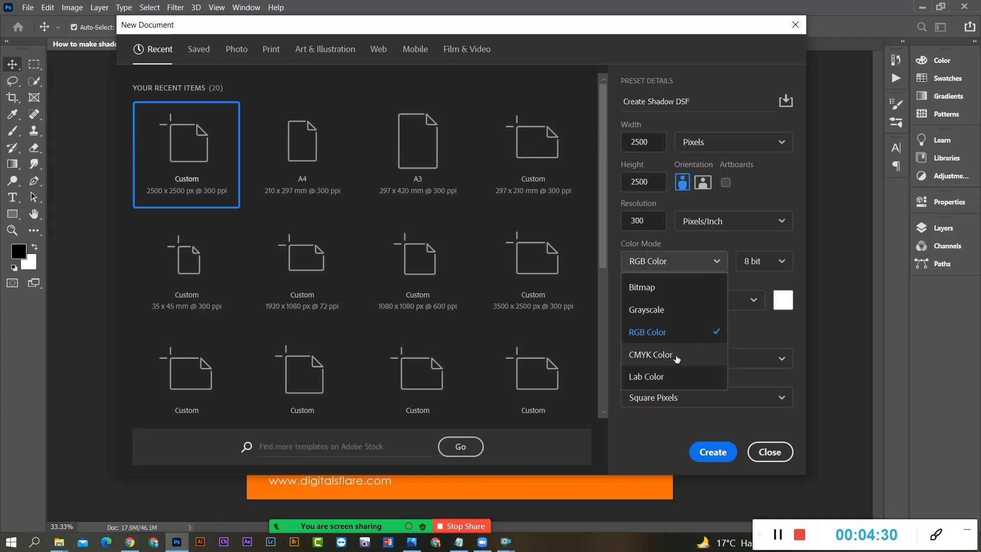
pyautogui.click(697, 255)
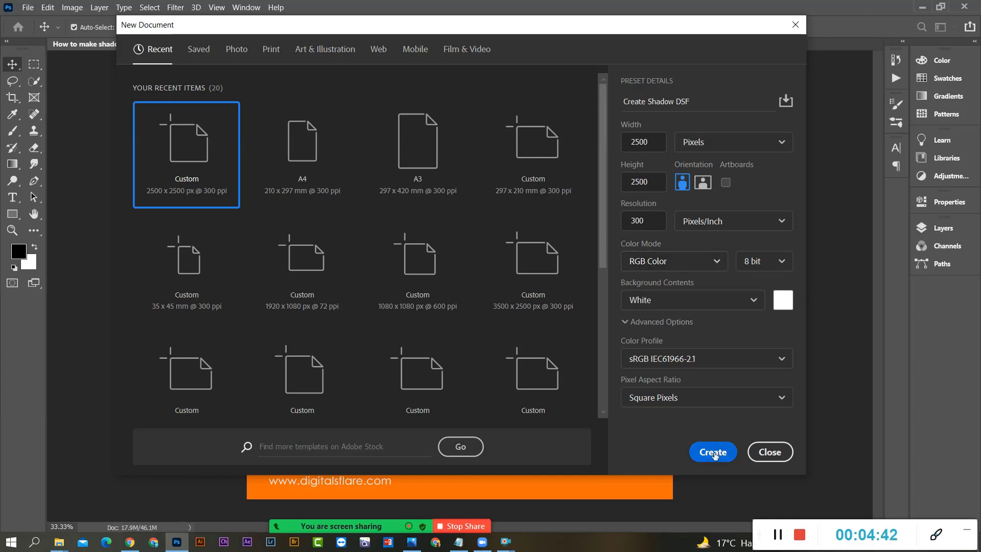
pyautogui.click(713, 452)
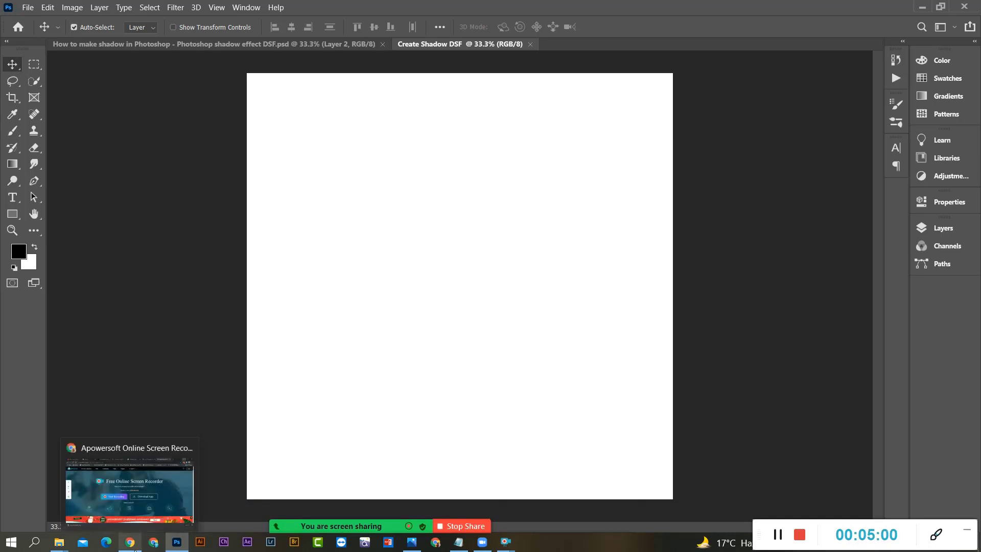
# Step: Place the target-with-arrows image shutterstock_52453798 from the Conceptual Images Selected 2021 folder into the new document
pyautogui.moveTo(60, 545)
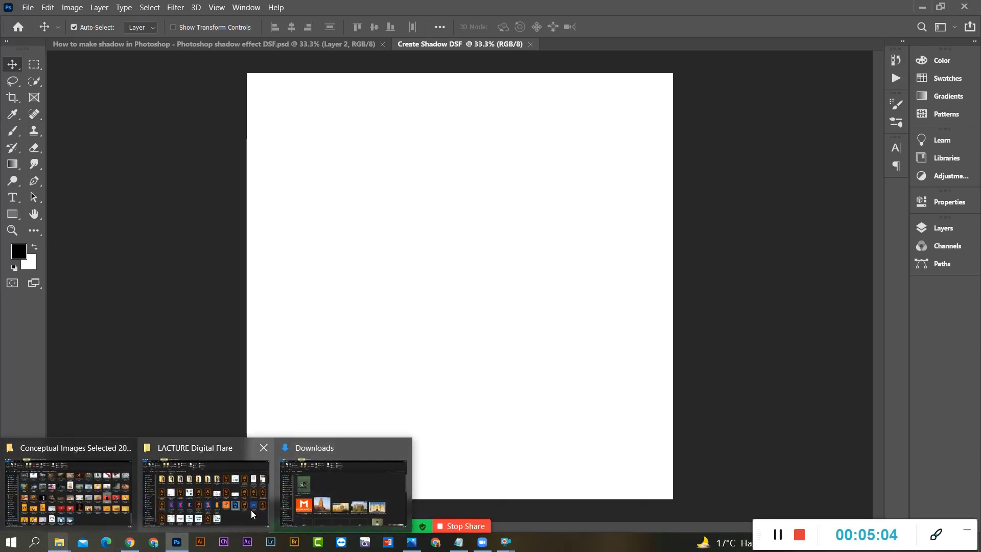
pyautogui.click(113, 514)
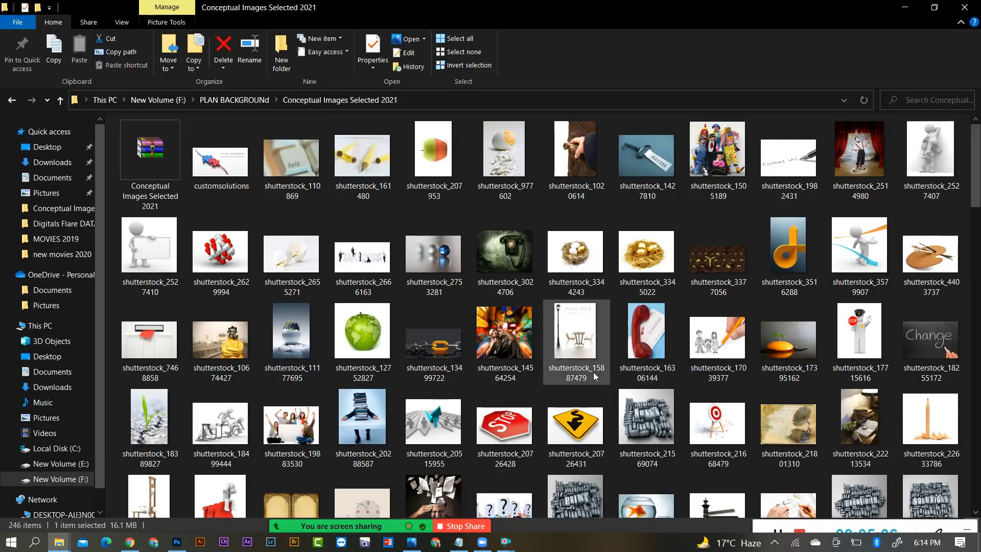
pyautogui.scroll(-3, 628, 303)
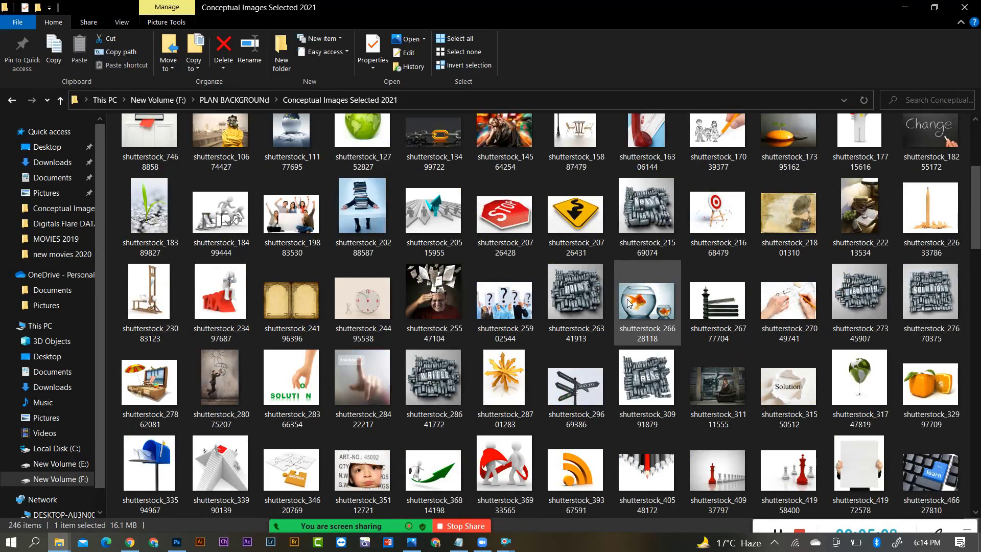
pyautogui.scroll(-8, 628, 303)
pyautogui.scroll(7, 867, 292)
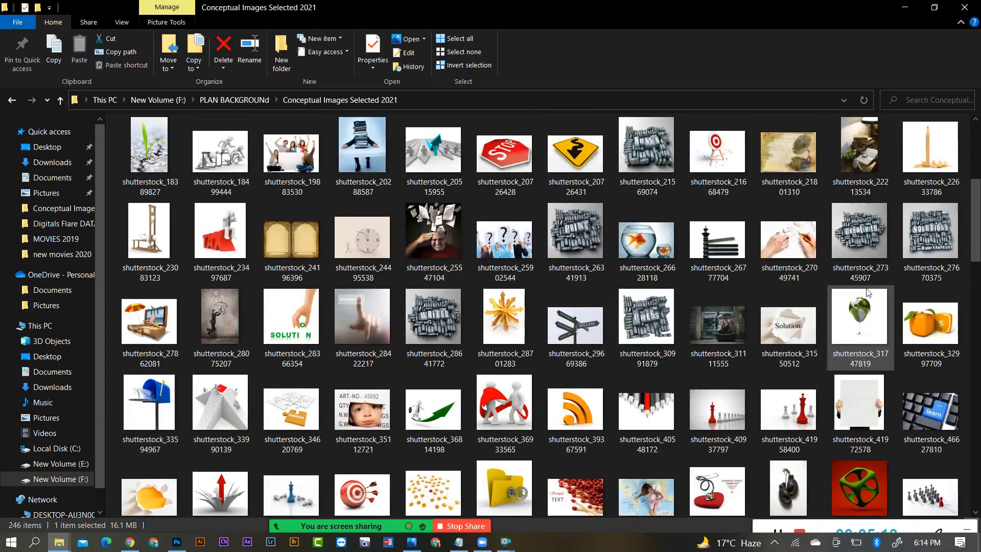
pyautogui.scroll(-1, 890, 369)
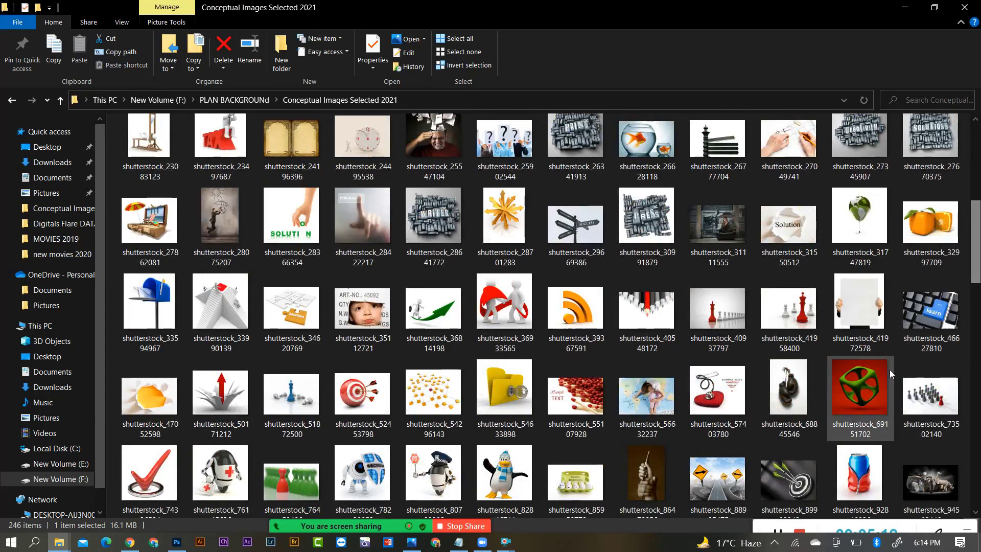
pyautogui.scroll(-2, 329, 339)
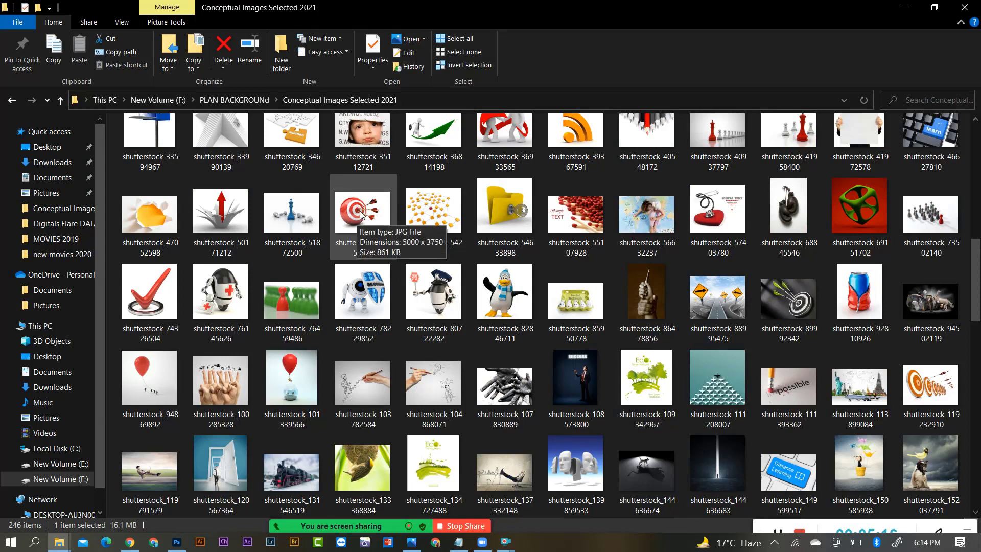
pyautogui.moveTo(358, 207); pyautogui.dragTo(438, 344)
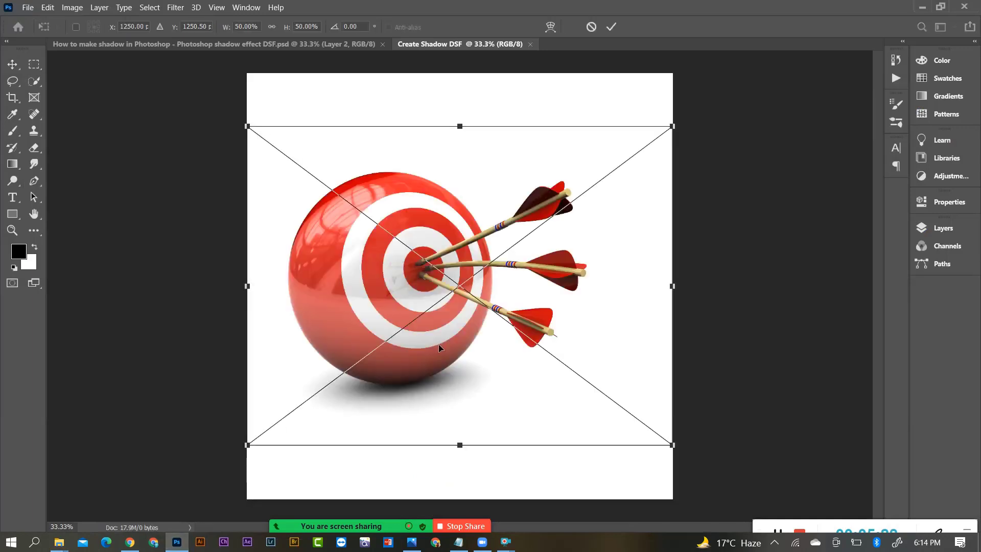
# Step: Scale the placed target image to about 50.8% and position it so the ball and arrows sit centred on the canvas
pyautogui.moveTo(672, 445); pyautogui.dragTo(692, 460)
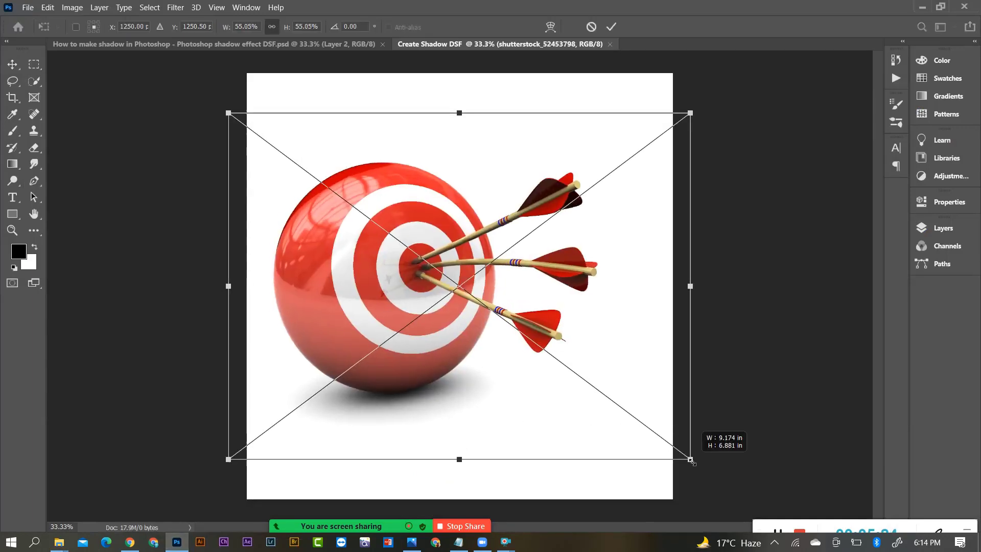
pyautogui.moveTo(336, 306); pyautogui.dragTo(398, 306)
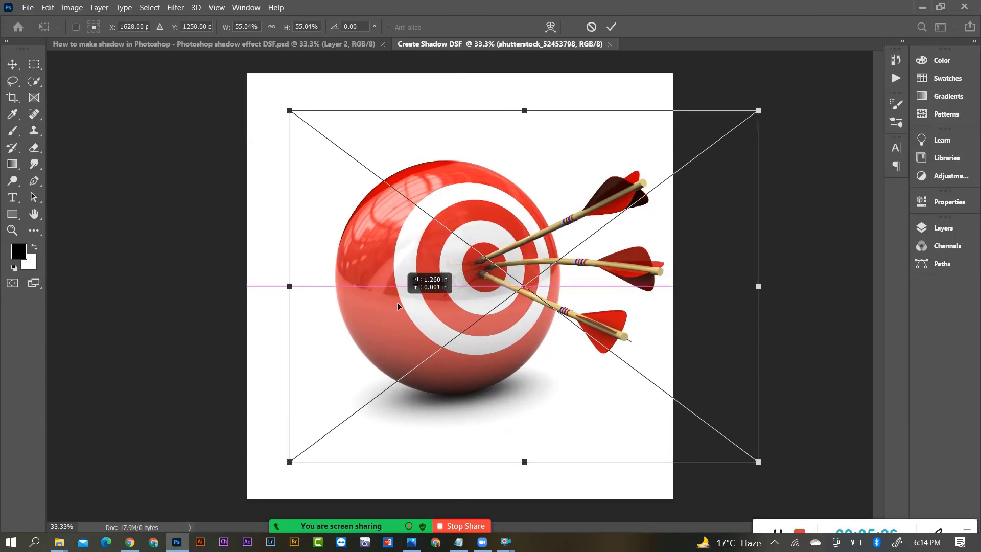
pyautogui.moveTo(758, 461); pyautogui.dragTo(740, 448)
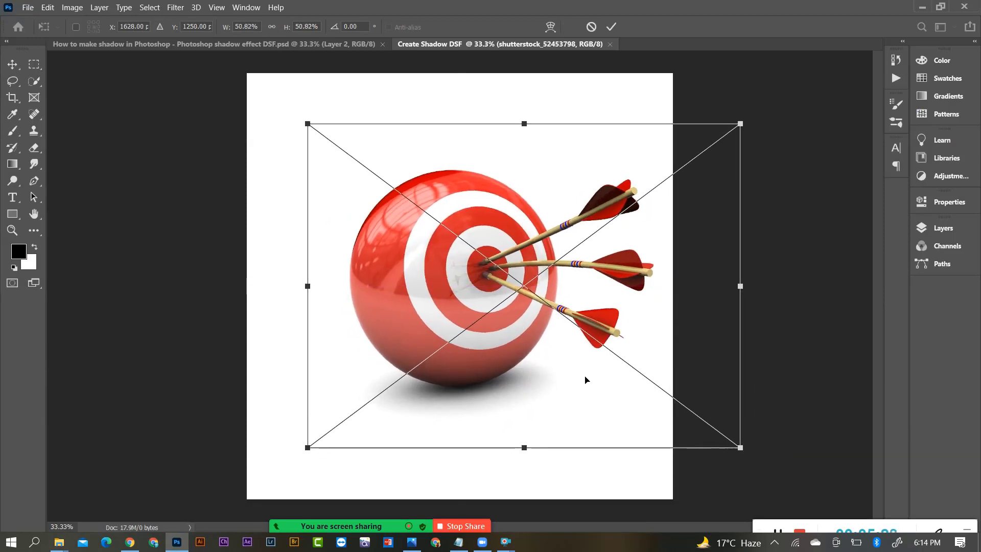
pyautogui.moveTo(492, 333); pyautogui.dragTo(474, 333)
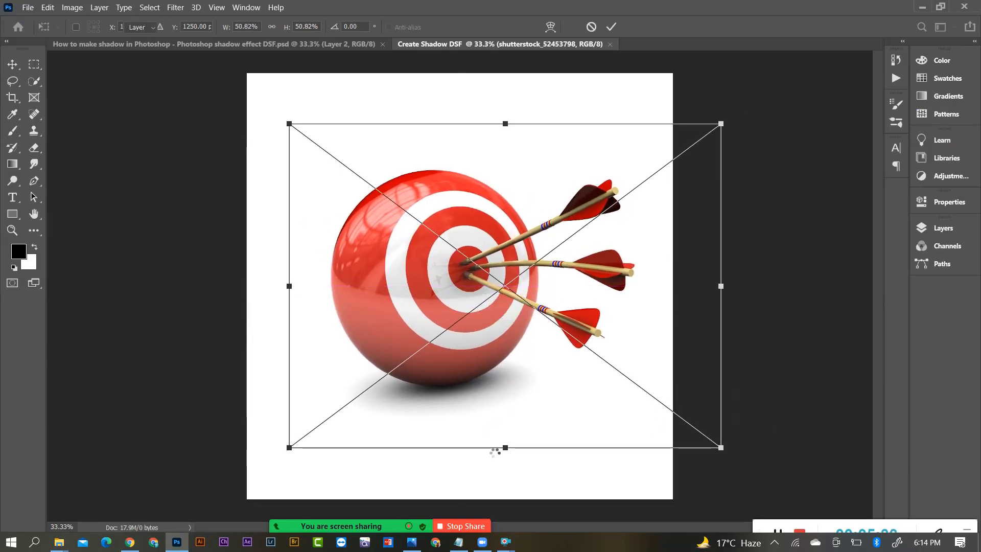
pyautogui.press('Return')
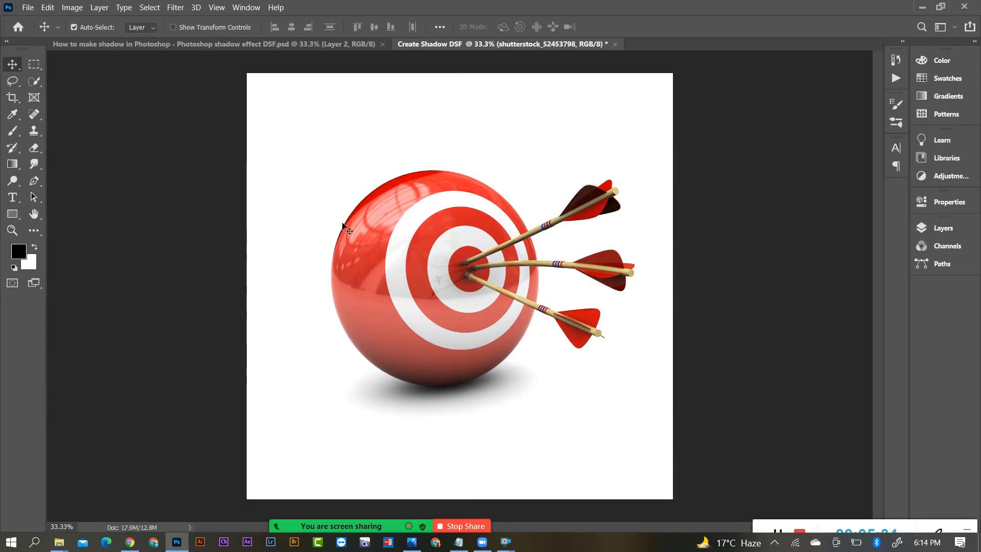
# Step: Show the layers and select the ball and arrows on the image layer using the Quick Selection tool's Select Subject
pyautogui.click(959, 231)
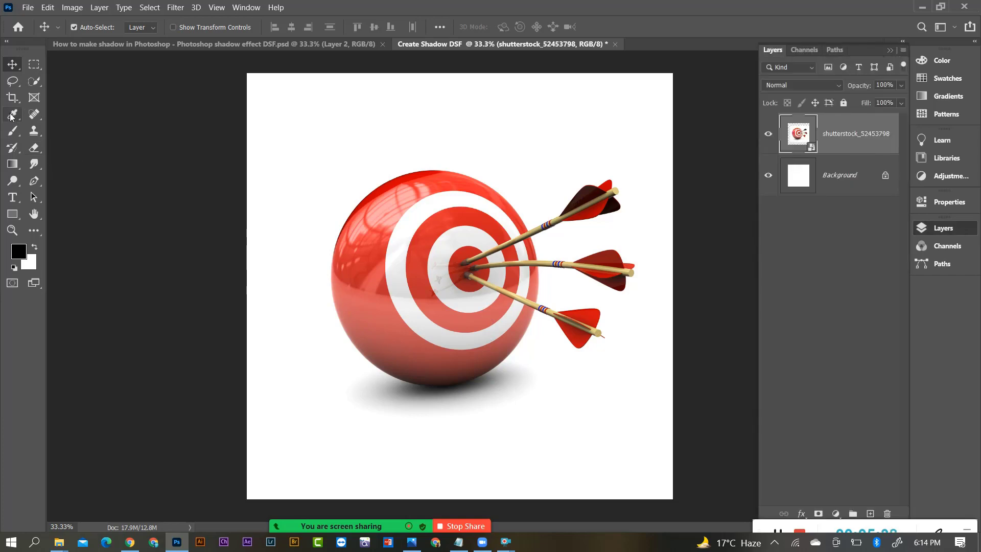
pyautogui.click(12, 82)
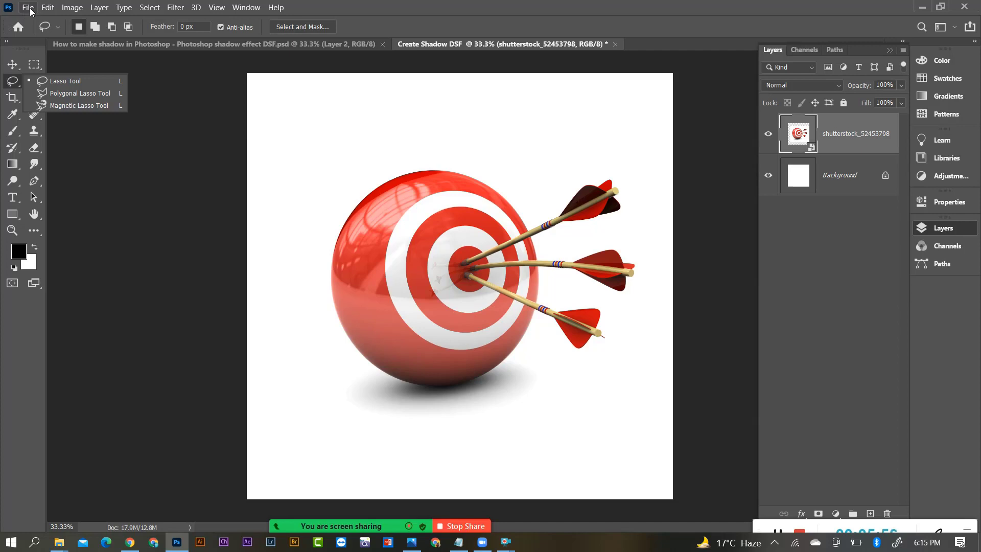
pyautogui.click(834, 135)
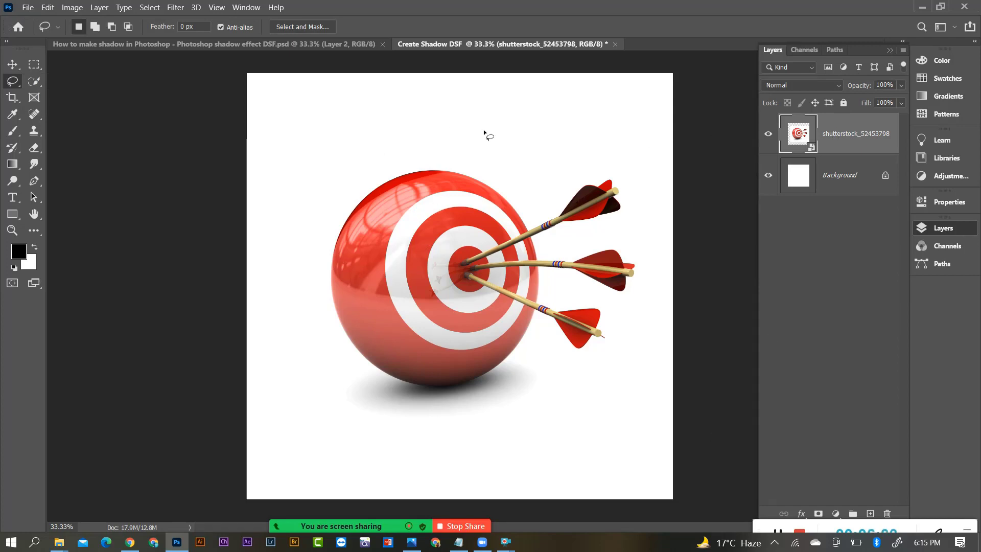
pyautogui.moveTo(35, 81)
pyautogui.mouseDown()
pyautogui.moveTo(56, 82)
pyautogui.moveTo(69, 100)
pyautogui.mouseUp()
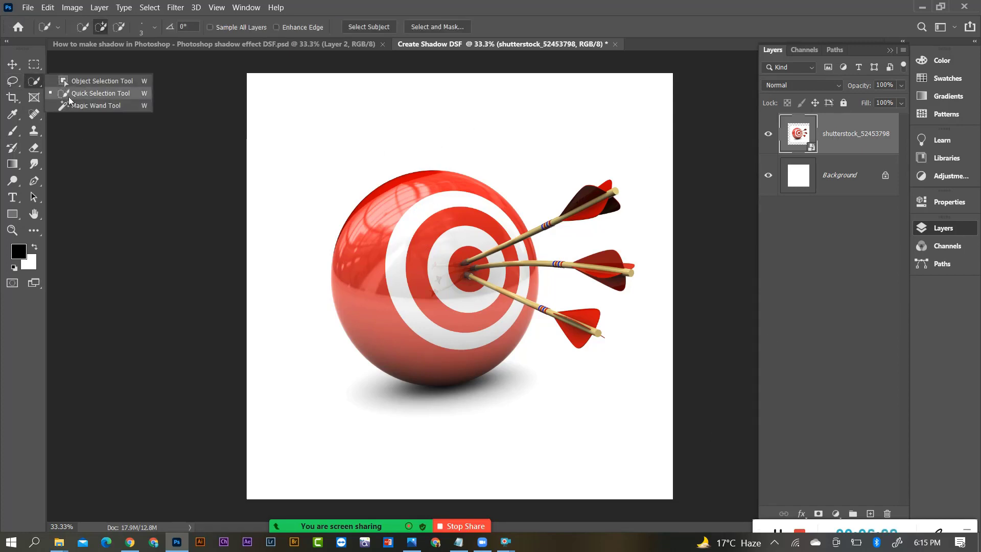
pyautogui.click(70, 98)
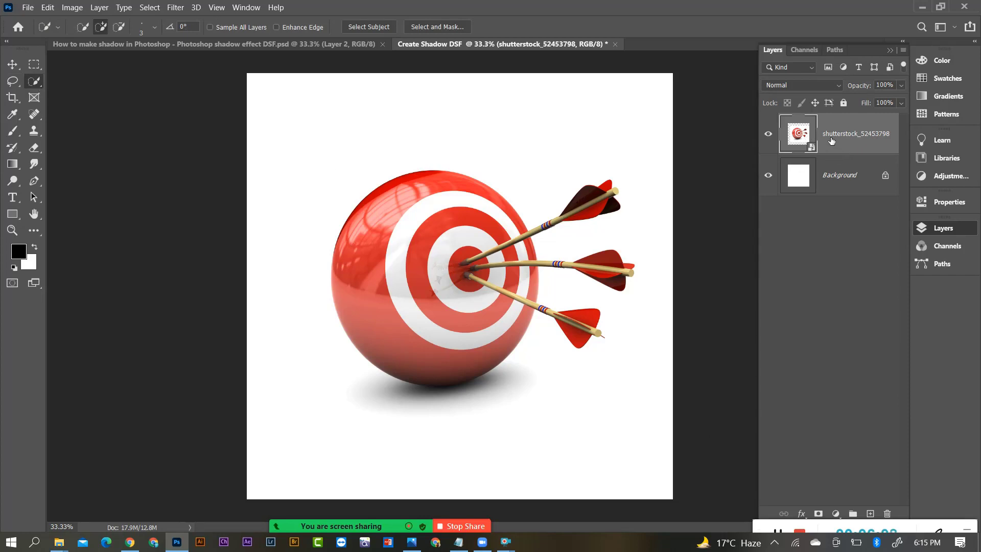
pyautogui.click(373, 29)
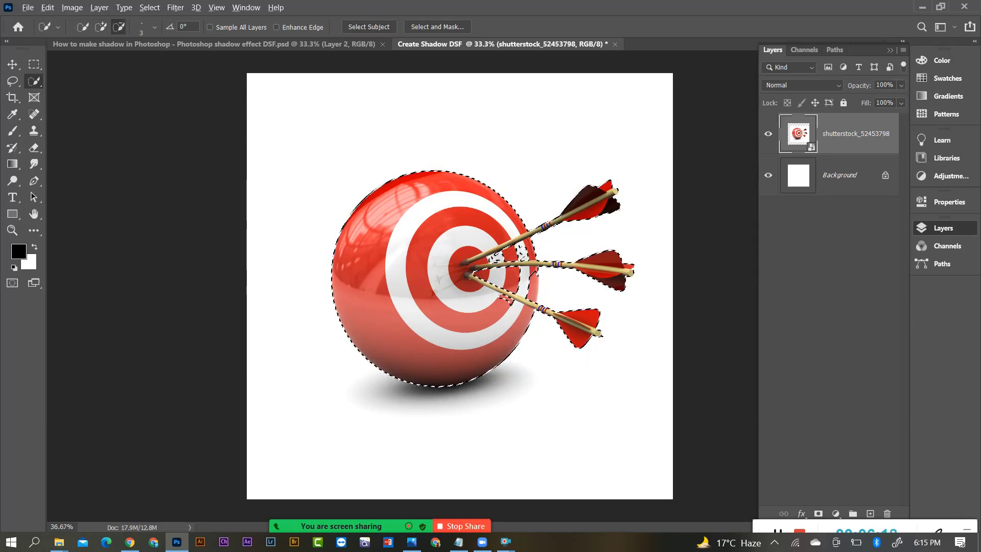
# Step: Add the missed parts of the ball between and around the arrow shafts to the selection with the Quick Selection tool at size 25
pyautogui.scroll(4, 526, 268)
pyautogui.scroll(2, 527, 313)
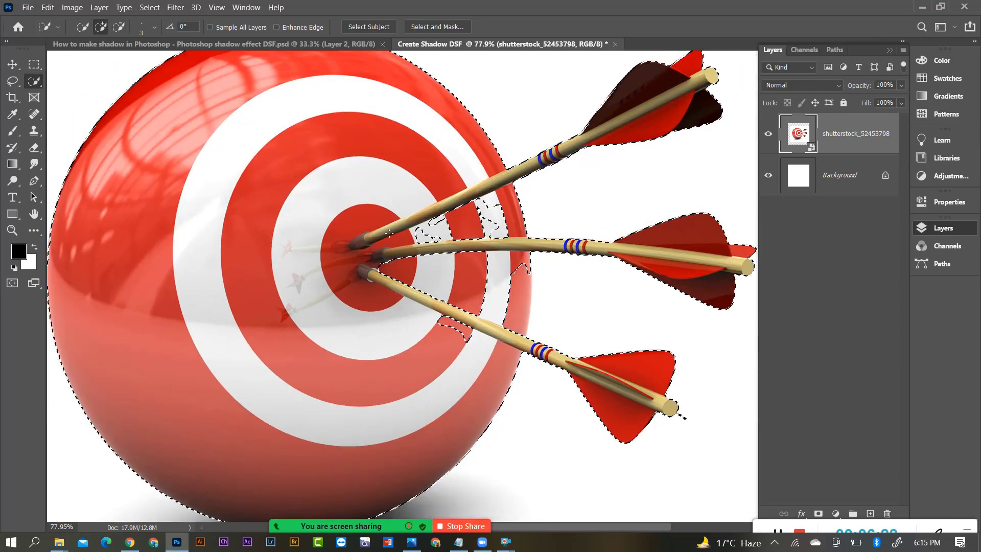
pyautogui.rightClick(34, 83)
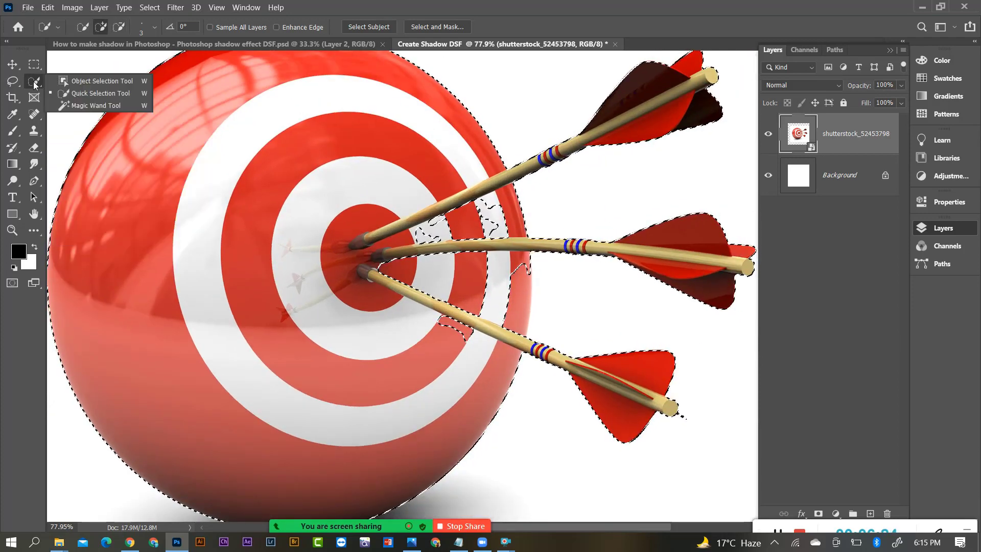
pyautogui.click(104, 94)
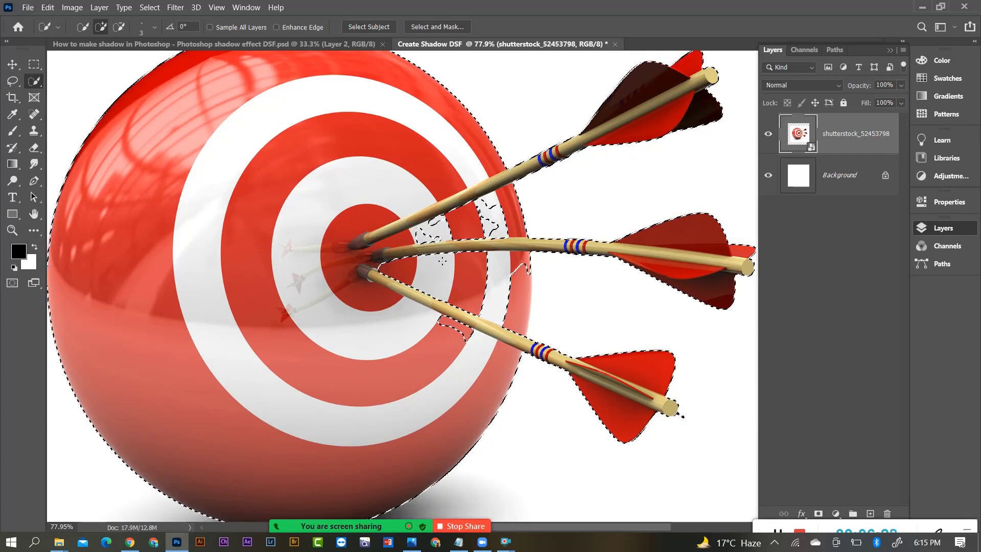
pyautogui.scroll(2, 366, 229)
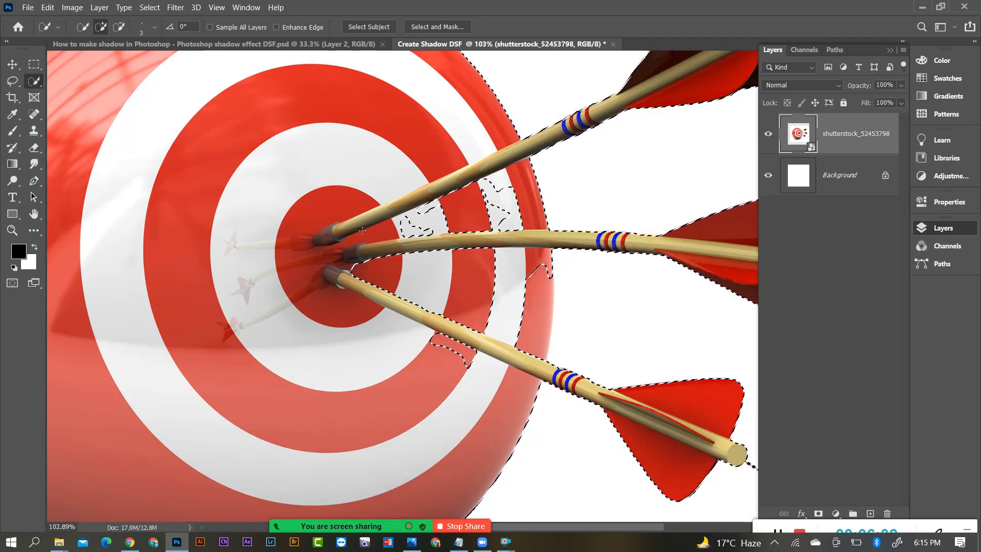
pyautogui.press(']')
pyautogui.press(']')
pyautogui.press(']')
pyautogui.press('[')
pyautogui.press('[')
pyautogui.press('[')
pyautogui.press('[')
pyautogui.press('[')
pyautogui.press('[')
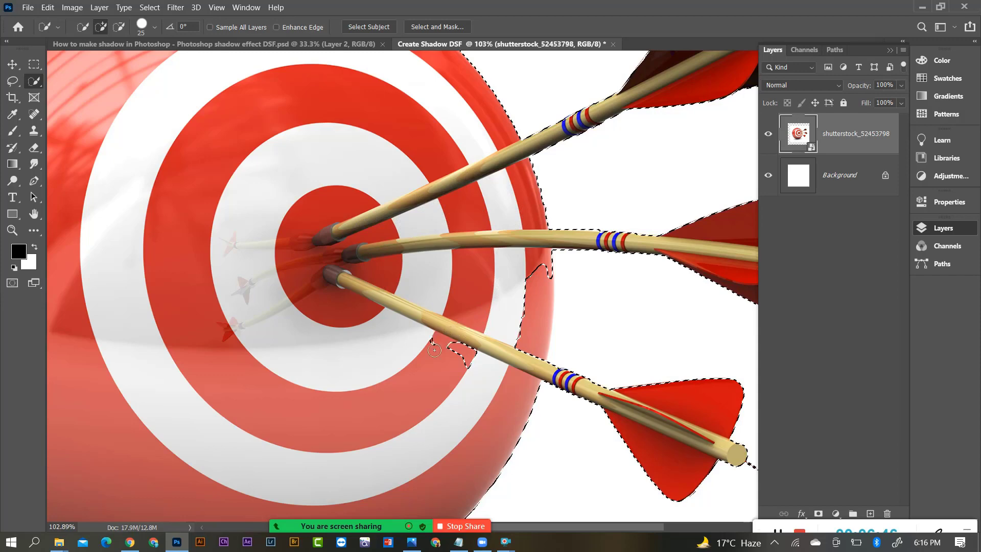
pyautogui.moveTo(520, 263); pyautogui.dragTo(537, 292)
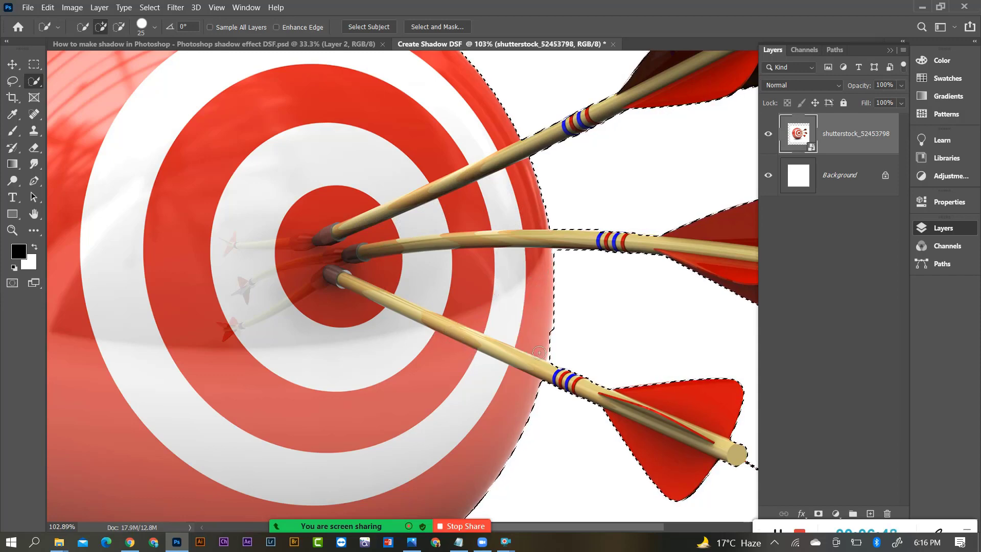
pyautogui.scroll(-3, 556, 322)
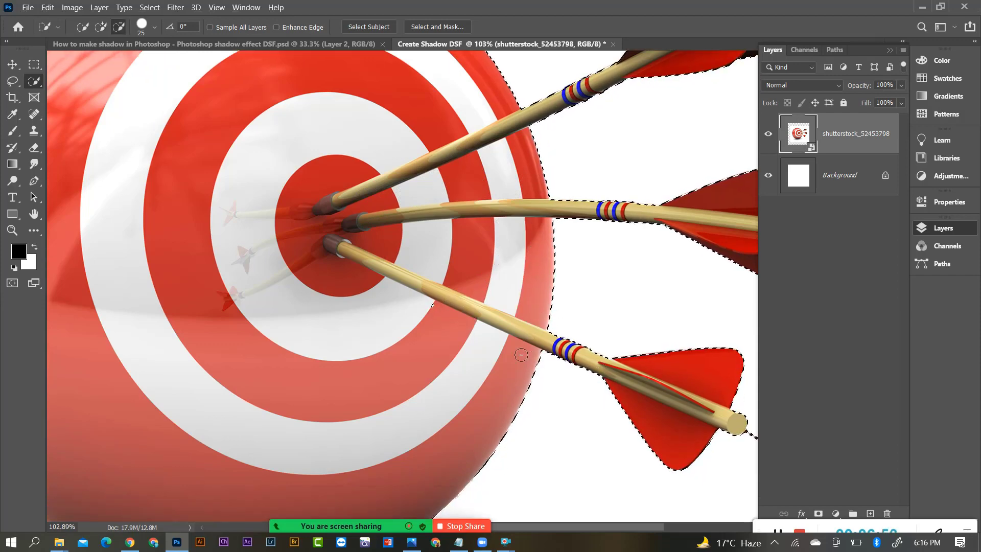
# Step: Examine the selection outline around the ball and the three arrows
pyautogui.scroll(5, 693, 394)
pyautogui.scroll(-4, 567, 375)
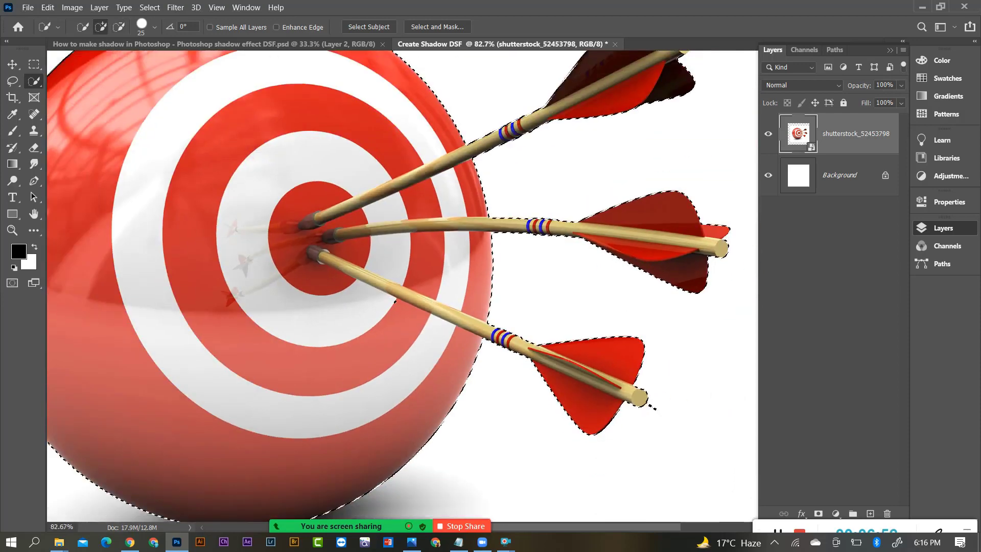
pyautogui.scroll(1, 635, 208)
pyautogui.scroll(2, 635, 208)
pyautogui.scroll(-2, 508, 298)
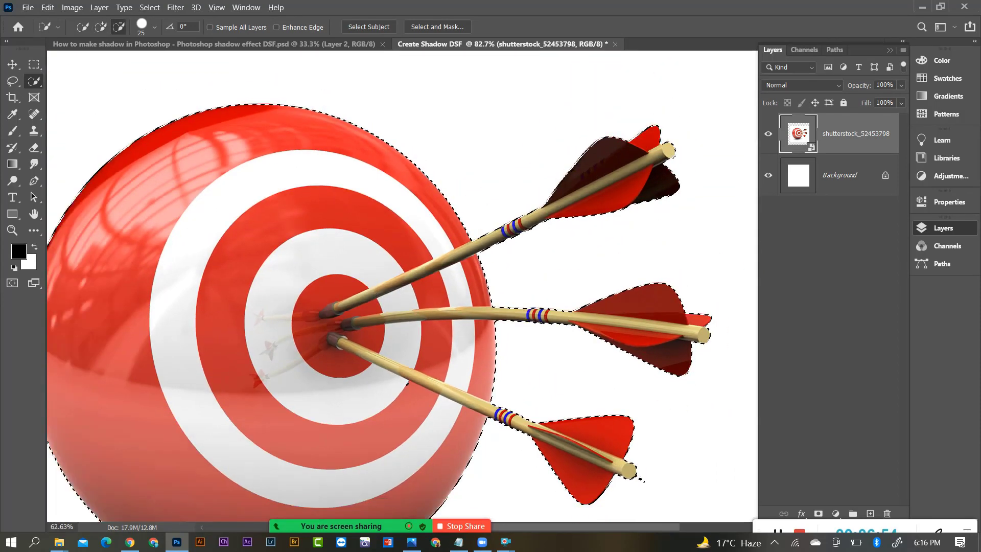
pyautogui.scroll(-2, 457, 466)
pyautogui.scroll(2, 388, 459)
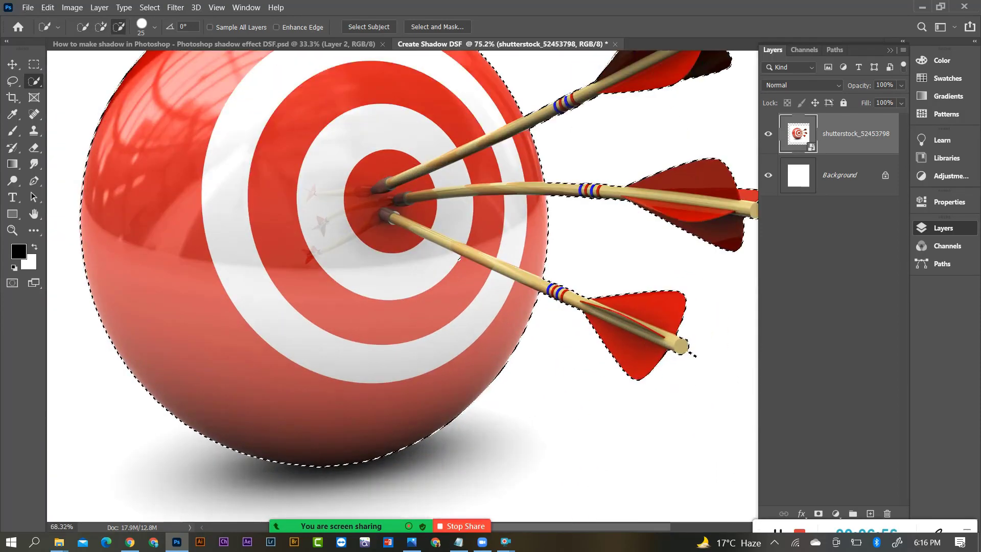
pyautogui.scroll(-3, 435, 416)
pyautogui.scroll(1, 577, 235)
pyautogui.scroll(-2, 580, 240)
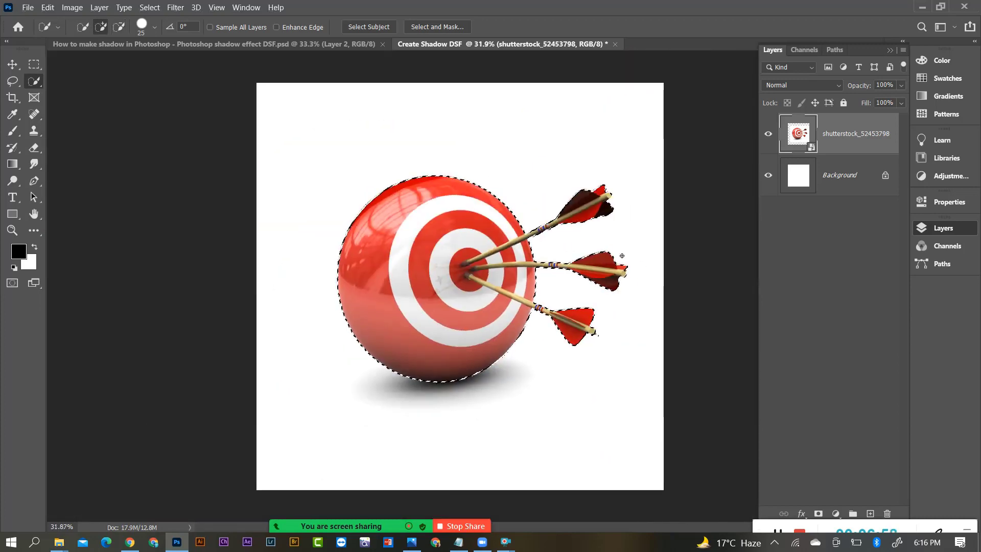
pyautogui.scroll(2, 584, 249)
pyautogui.scroll(2, 584, 250)
pyautogui.scroll(-2, 438, 257)
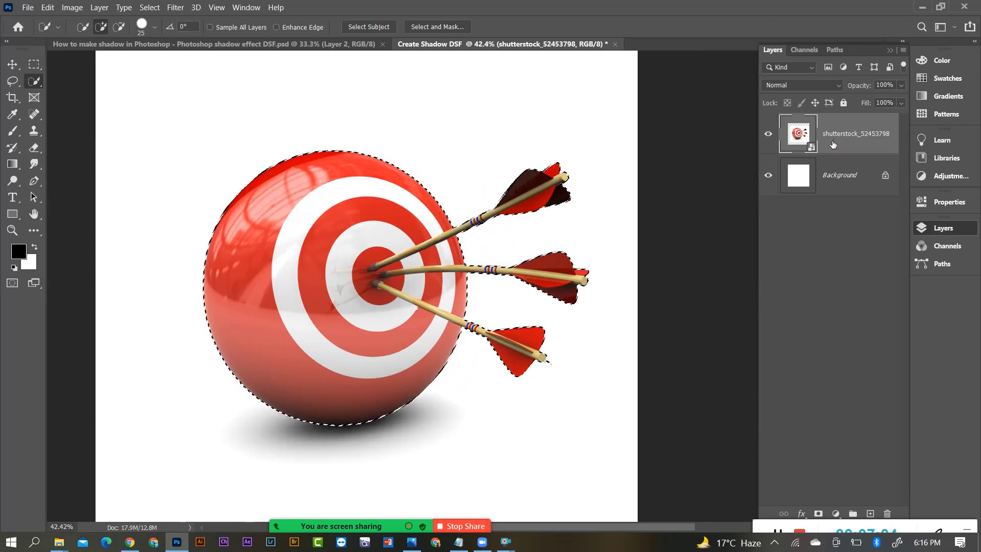
# Step: Copy the selected ball and arrows onto a new layer and hide the original shutterstock_52453798 layer
pyautogui.hotkey('ctrl', 'j')
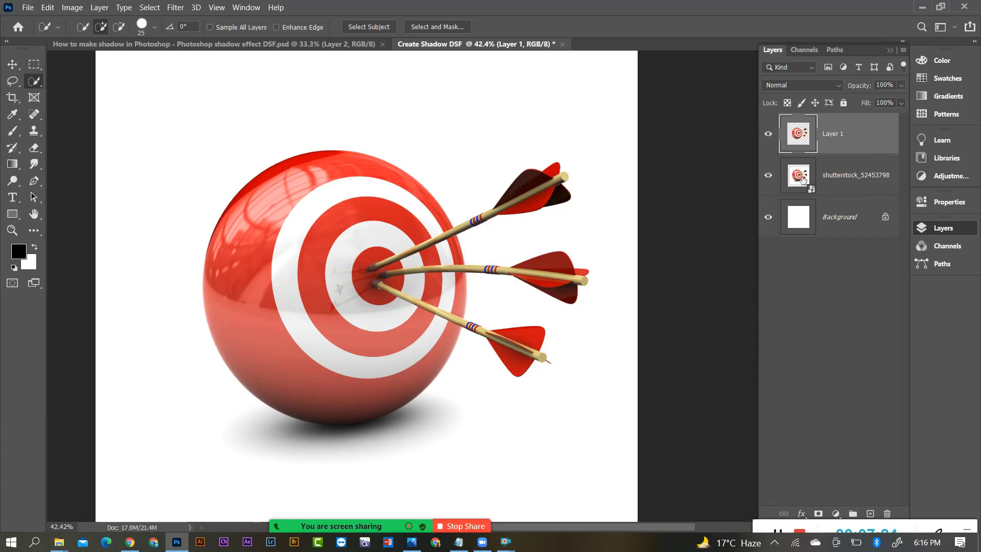
pyautogui.click(768, 176)
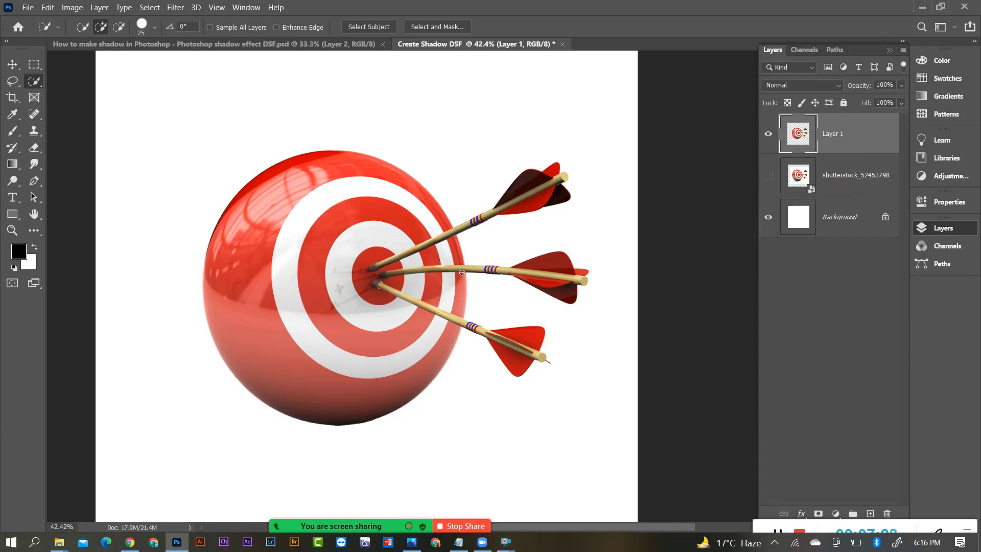
pyautogui.scroll(-1, 607, 321)
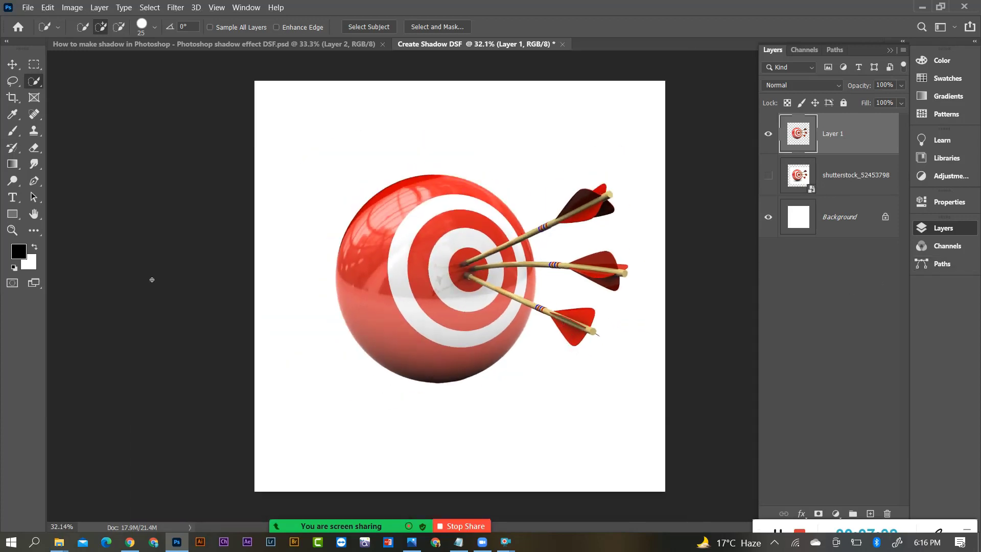
# Step: Draw a black rectangle shape about 3418 by 2772 px covering the whole canvas and show the layers again
pyautogui.rightClick(13, 214)
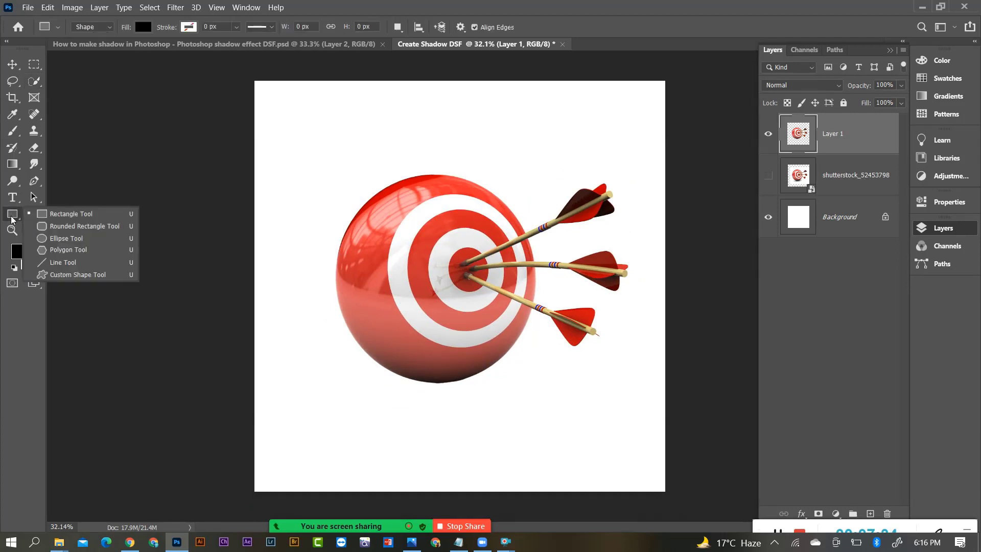
pyautogui.click(70, 216)
pyautogui.scroll(-1, 206, 155)
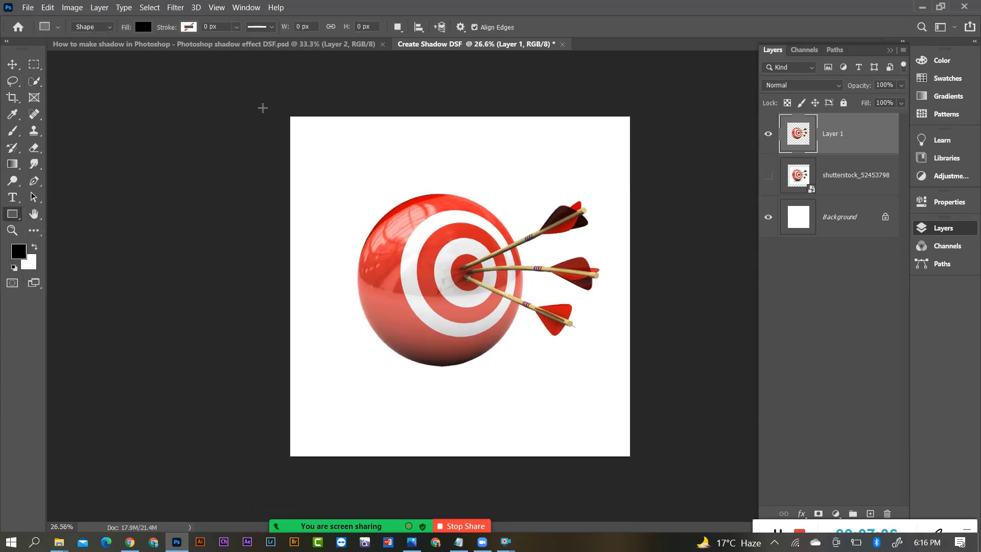
pyautogui.moveTo(245, 105); pyautogui.dragTo(709, 480)
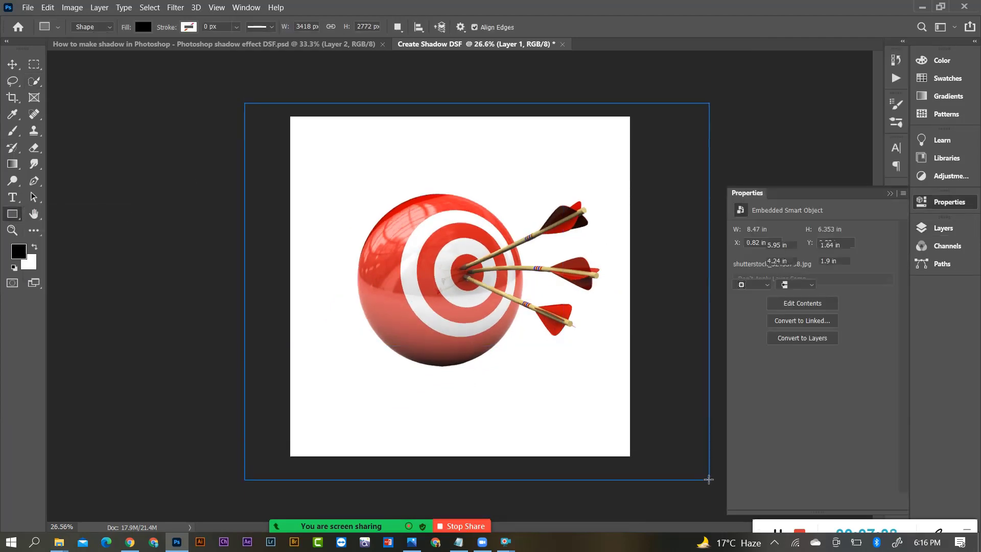
pyautogui.click(889, 193)
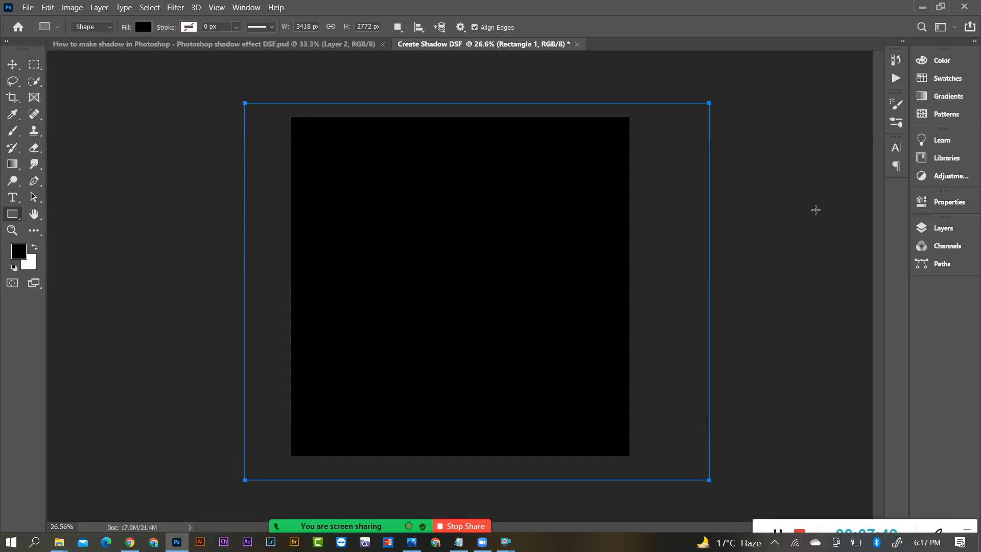
pyautogui.click(943, 228)
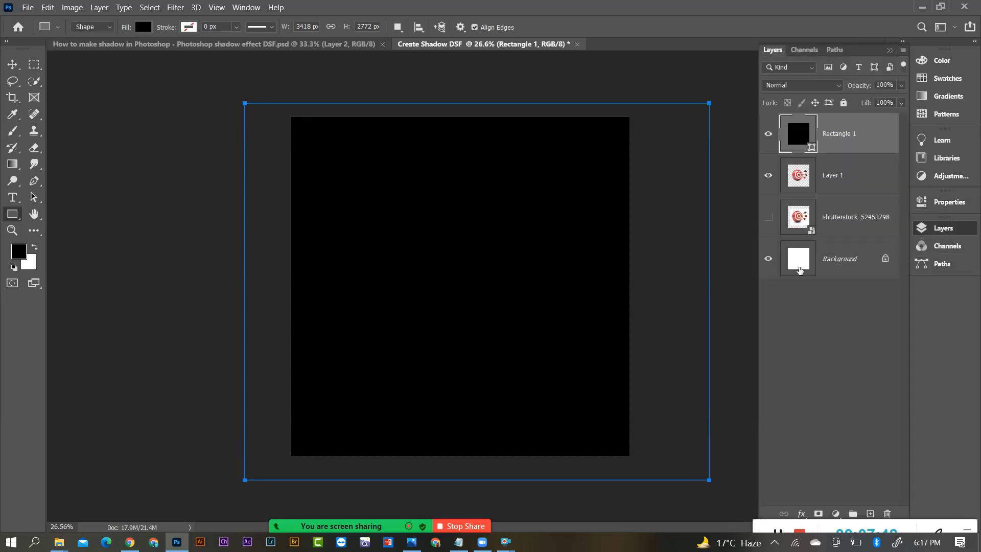
# Step: Set the foreground color to a bright orange, about #ff9600
pyautogui.click(19, 252)
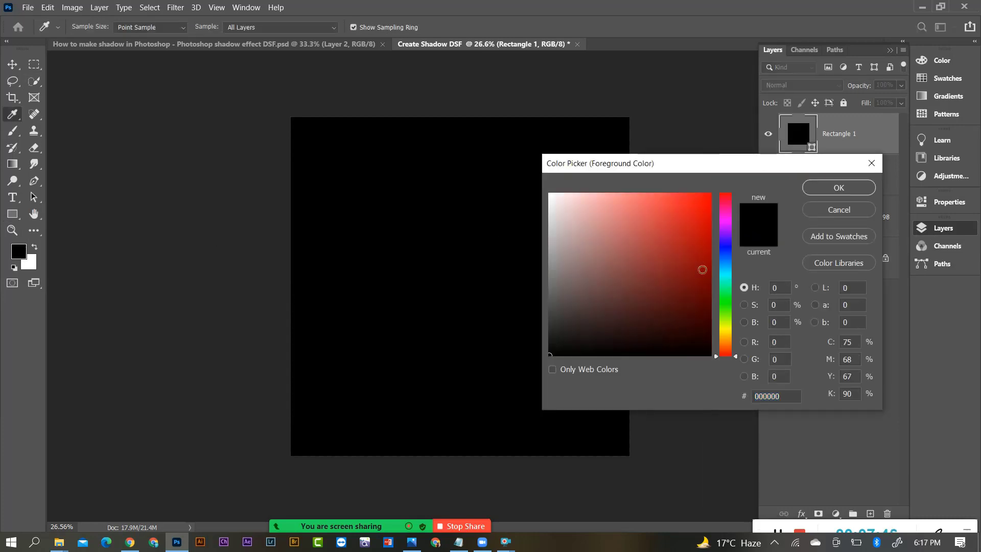
pyautogui.moveTo(721, 339)
pyautogui.mouseDown()
pyautogui.moveTo(725, 326)
pyautogui.moveTo(725, 337)
pyautogui.mouseUp()
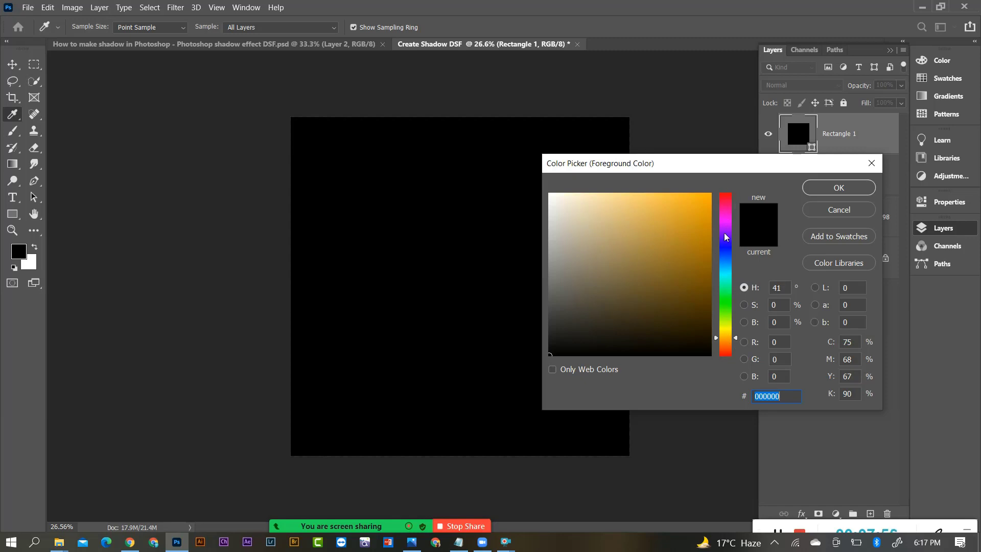
pyautogui.moveTo(724, 336)
pyautogui.mouseDown()
pyautogui.moveTo(725, 329)
pyautogui.moveTo(726, 341)
pyautogui.mouseUp()
pyautogui.moveTo(701, 204); pyautogui.dragTo(710, 178)
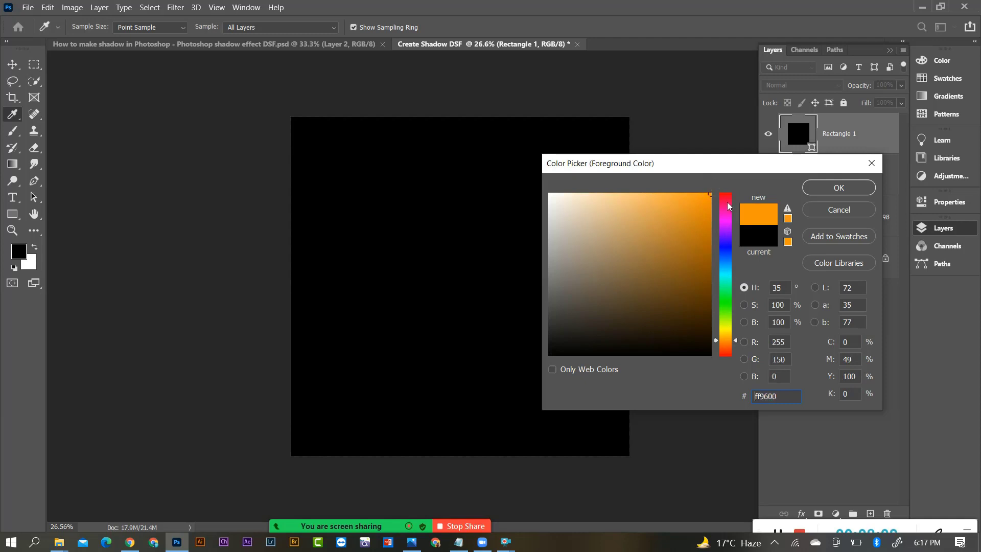
pyautogui.moveTo(728, 341); pyautogui.dragTo(728, 340)
pyautogui.click(838, 188)
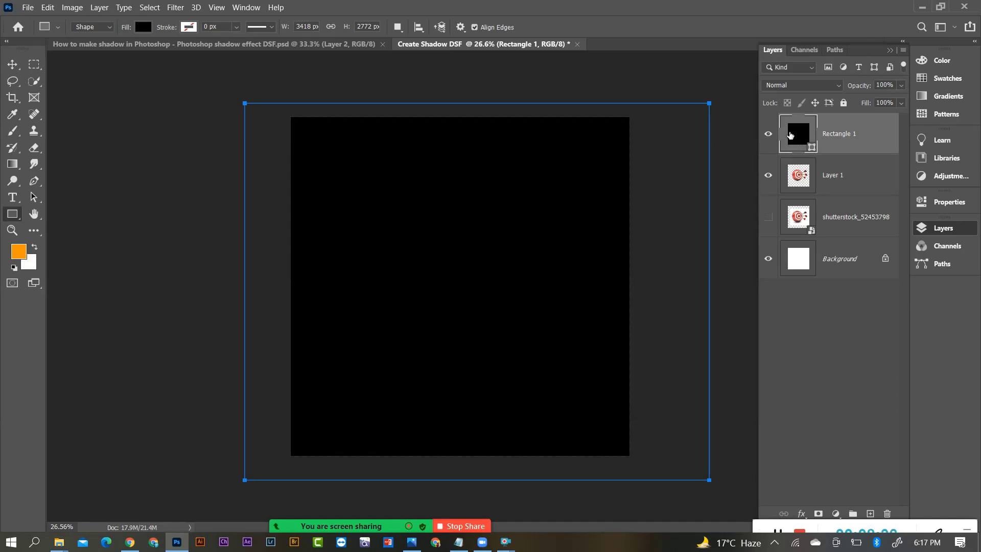
# Step: Fill the rectangle with the orange foreground color, briefly trying the white background color as a comparison
pyautogui.hotkey('alt', 'BackSpace')
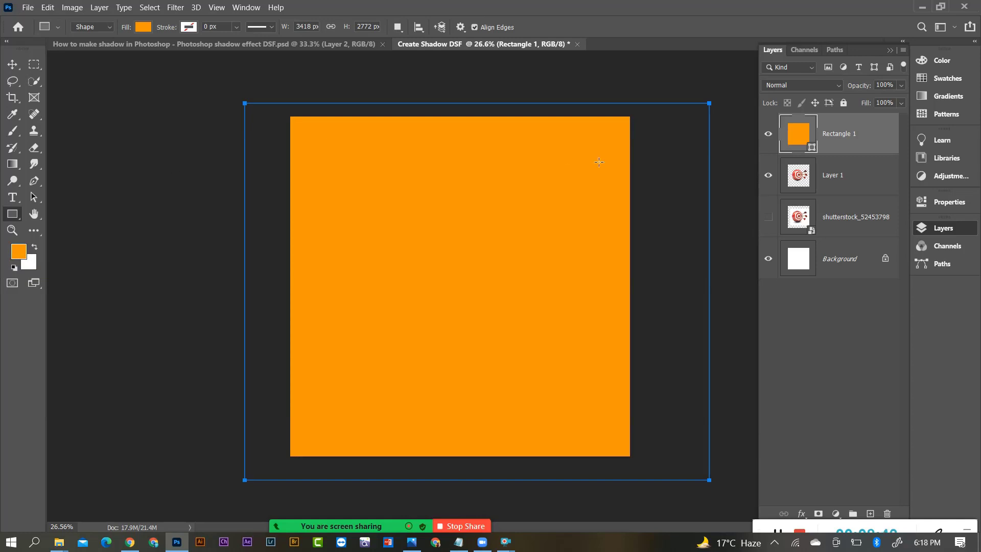
pyautogui.hotkey('ctrl', 'BackSpace')
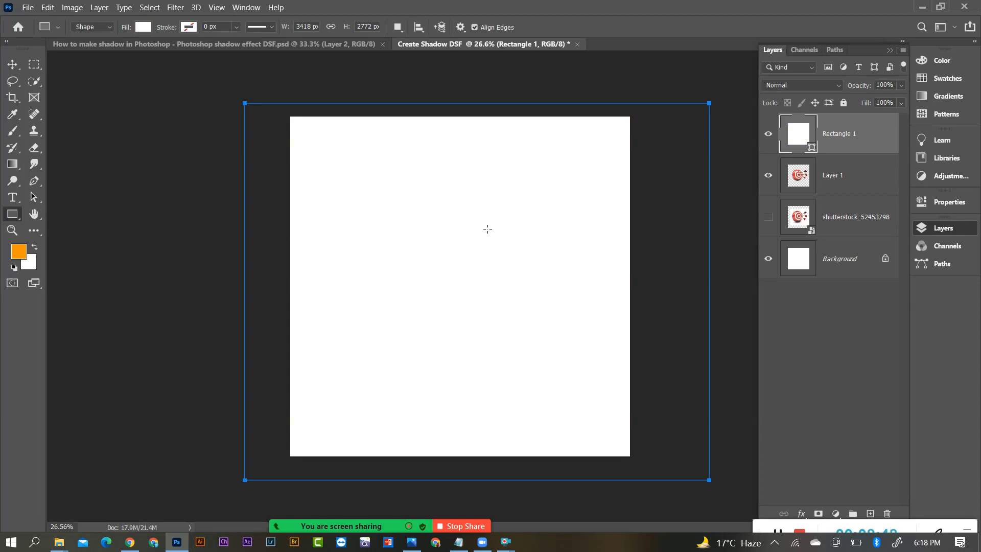
pyautogui.hotkey('alt', 'BackSpace')
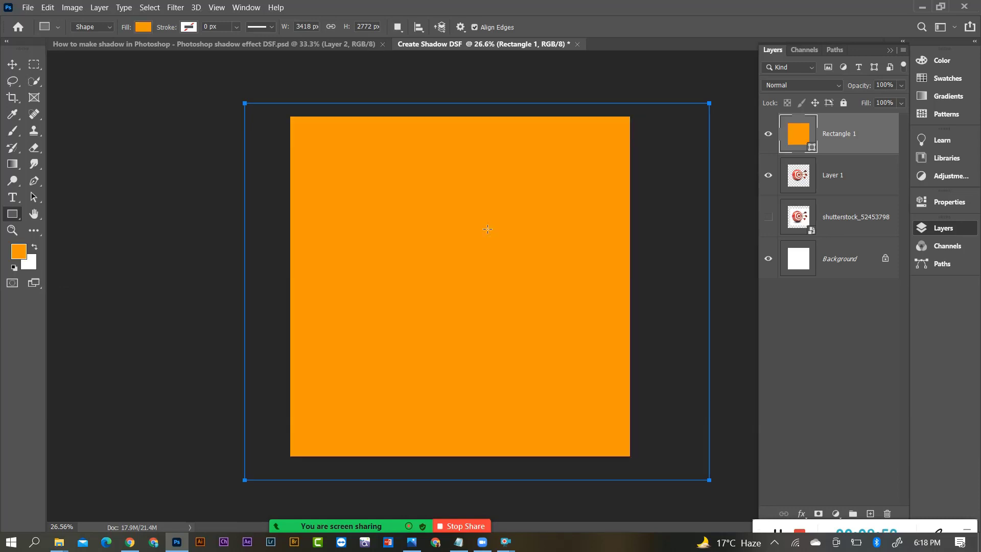
# Step: Rename the orange rectangle layer to BG and move it directly beneath the ball cutout layer
pyautogui.doubleClick(835, 134)
pyautogui.write('BG')
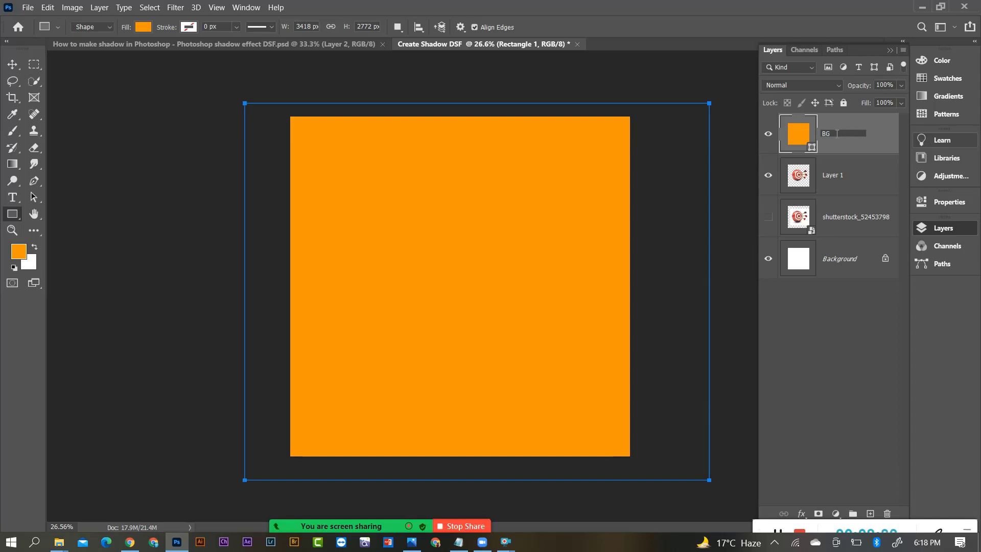
pyautogui.press('Return')
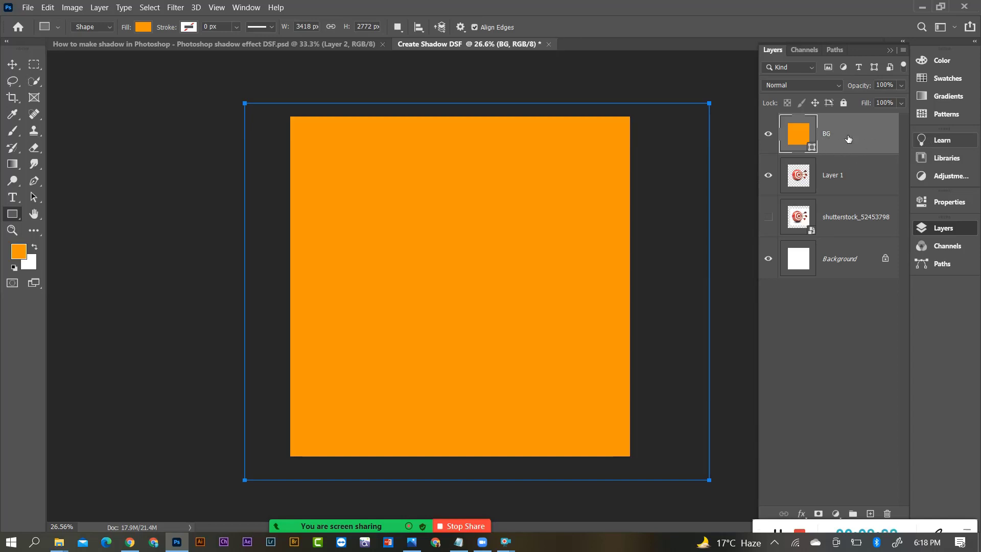
pyautogui.moveTo(853, 132); pyautogui.dragTo(838, 202)
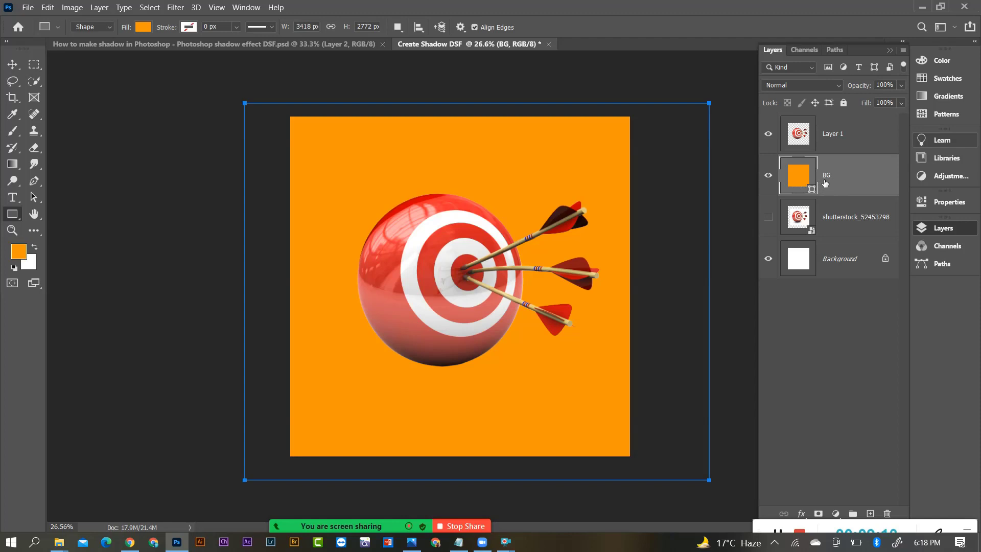
# Step: Lock the position of the BG layer and move the ball and arrows slightly down with the Move tool
pyautogui.click(816, 103)
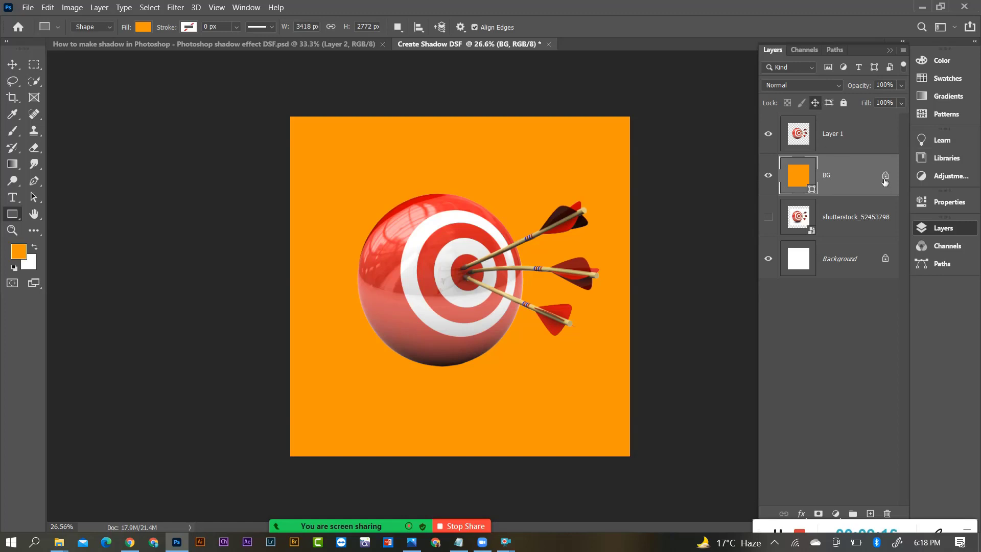
pyautogui.click(12, 64)
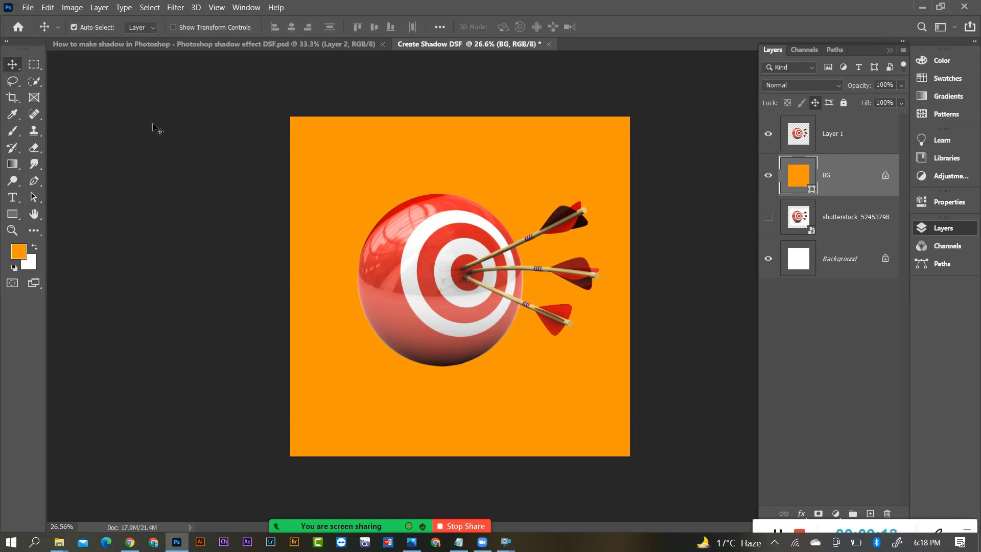
pyautogui.moveTo(364, 187); pyautogui.dragTo(324, 204)
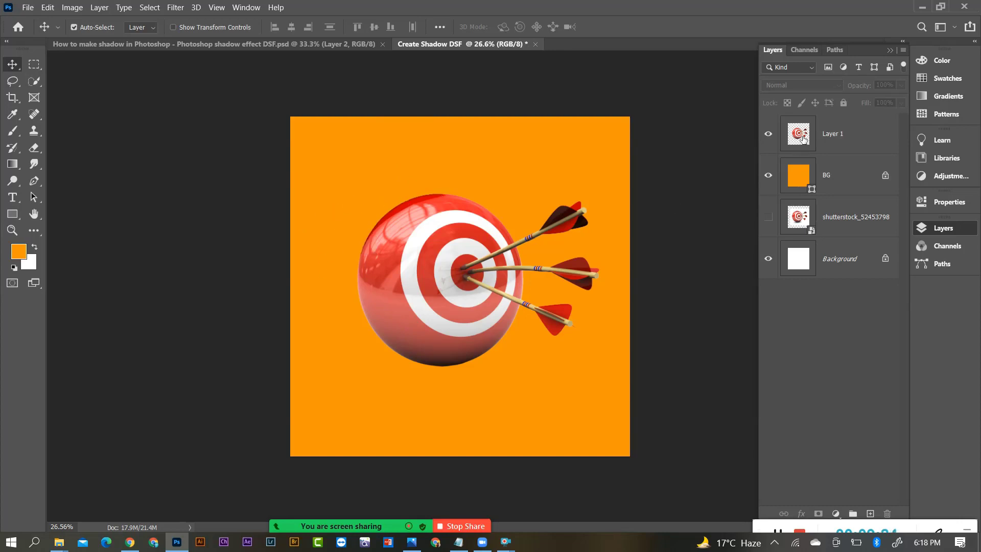
pyautogui.click(800, 141)
pyautogui.moveTo(452, 262); pyautogui.dragTo(451, 268)
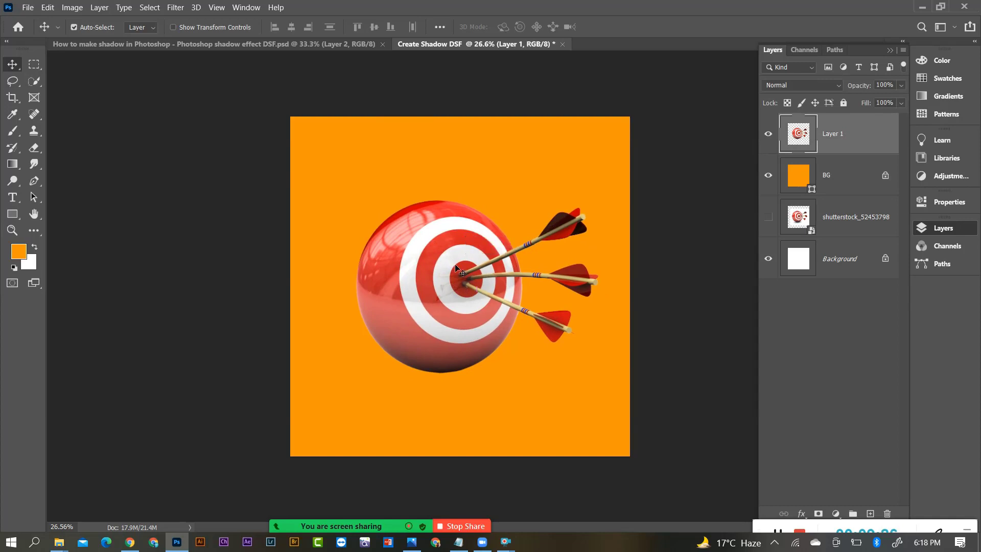
# Step: Free-transform the ball and arrows layer, scaling it proportionally about its centre to 92.14%
pyautogui.hotkey('ctrl', 't')
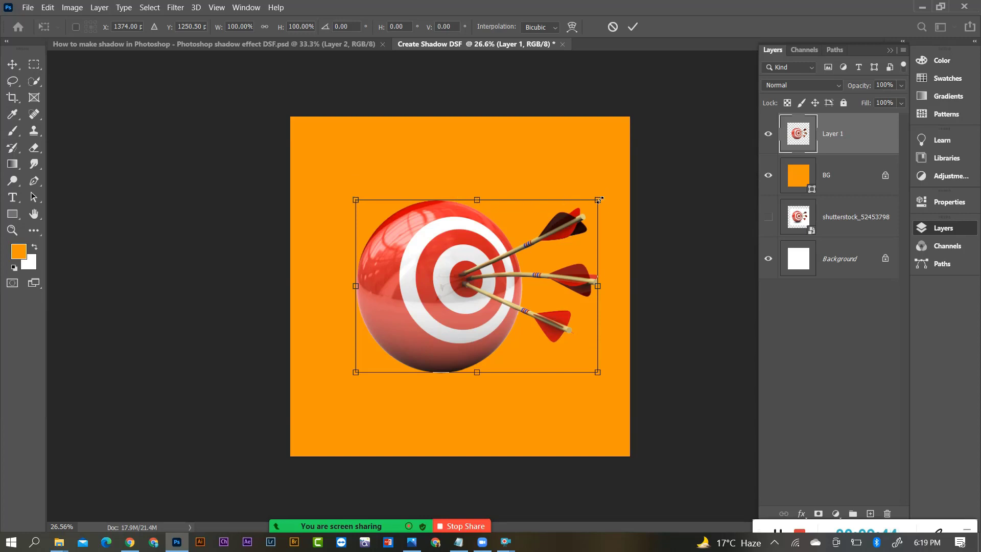
pyautogui.moveTo(599, 199)
pyautogui.mouseDown()
pyautogui.moveTo(583, 206)
pyautogui.moveTo(613, 204)
pyautogui.moveTo(597, 217)
pyautogui.mouseUp()
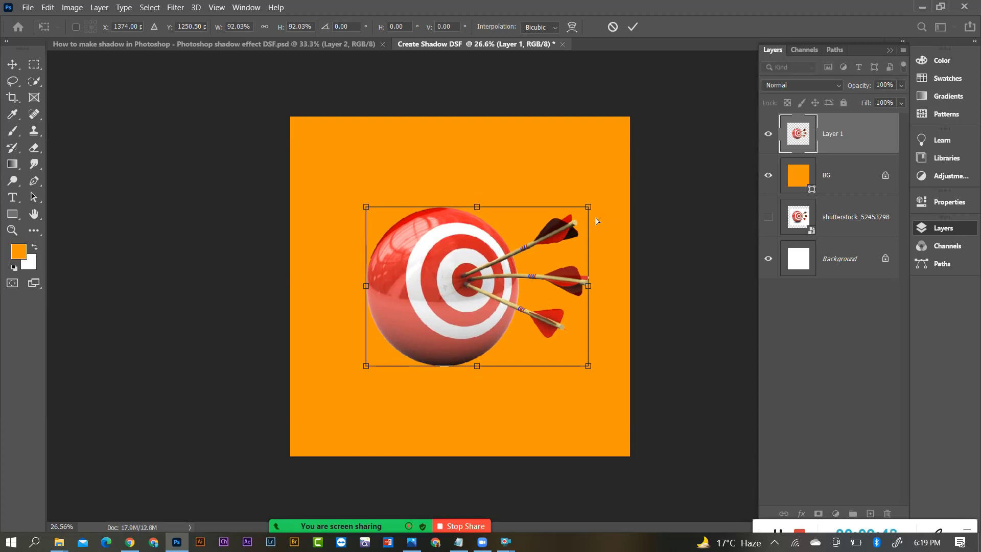
pyautogui.hotkey('ctrl', 'z')
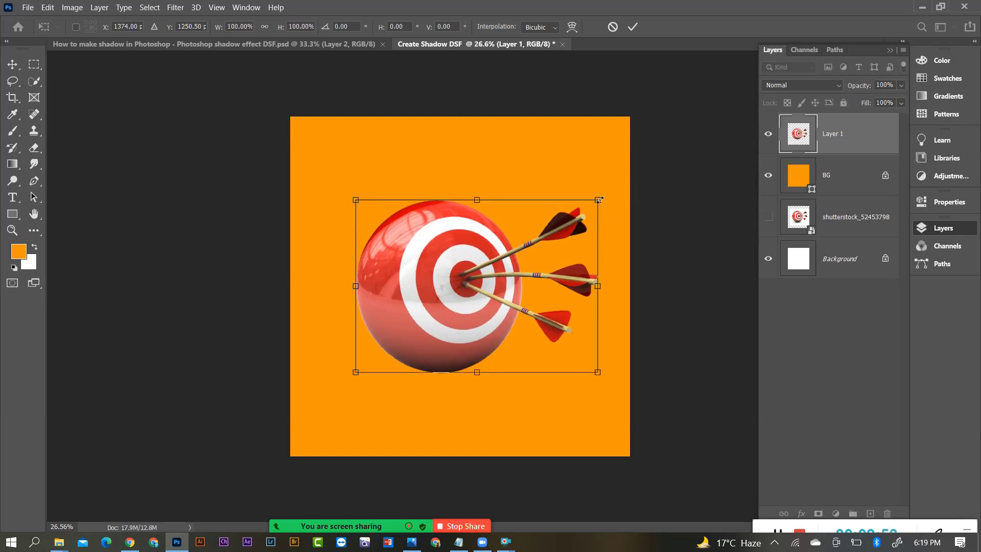
pyautogui.moveTo(598, 200)
pyautogui.mouseDown()
pyautogui.moveTo(602, 190)
pyautogui.moveTo(574, 203)
pyautogui.moveTo(598, 199)
pyautogui.mouseUp()
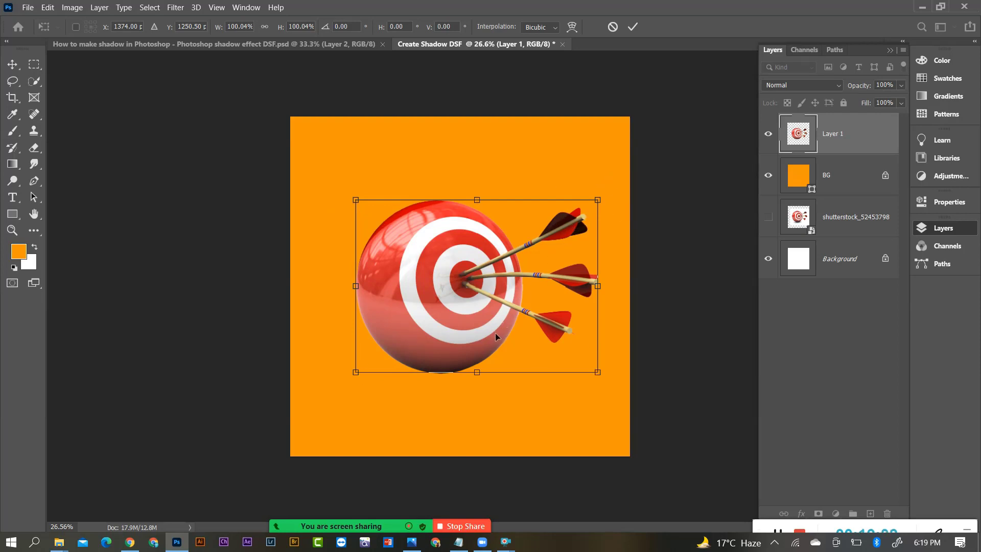
pyautogui.moveTo(596, 208)
pyautogui.mouseDown()
pyautogui.moveTo(577, 235)
pyautogui.moveTo(664, 114)
pyautogui.moveTo(580, 202)
pyautogui.moveTo(590, 209)
pyautogui.mouseUp()
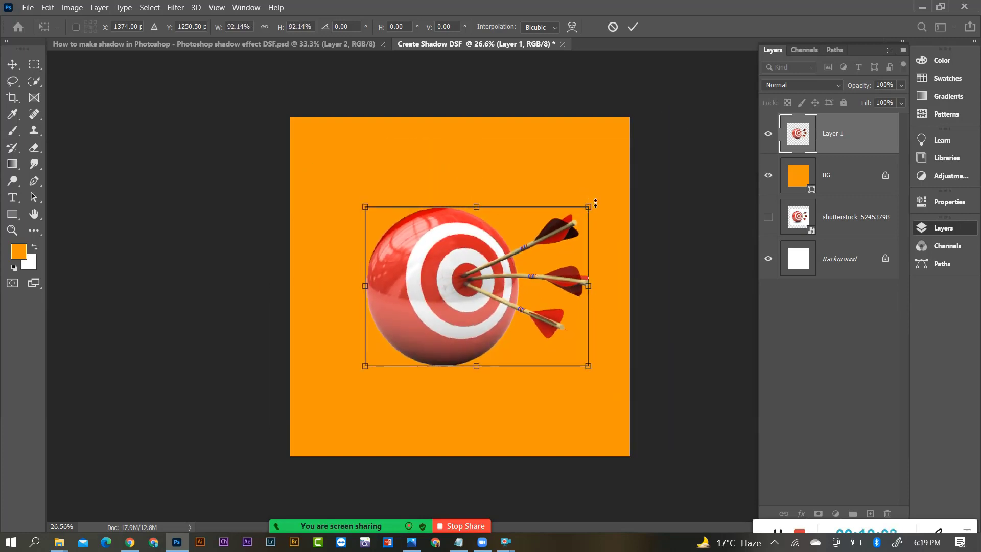
# Step: Try stretching the ball and arrows out of proportion, undo that, and apply a slight proportional enlargement instead
pyautogui.moveTo(590, 204)
pyautogui.mouseDown()
pyautogui.moveTo(574, 269)
pyautogui.moveTo(574, 205)
pyautogui.moveTo(651, 268)
pyautogui.moveTo(594, 217)
pyautogui.moveTo(588, 155)
pyautogui.moveTo(517, 175)
pyautogui.moveTo(599, 186)
pyautogui.moveTo(600, 204)
pyautogui.moveTo(596, 194)
pyautogui.mouseUp()
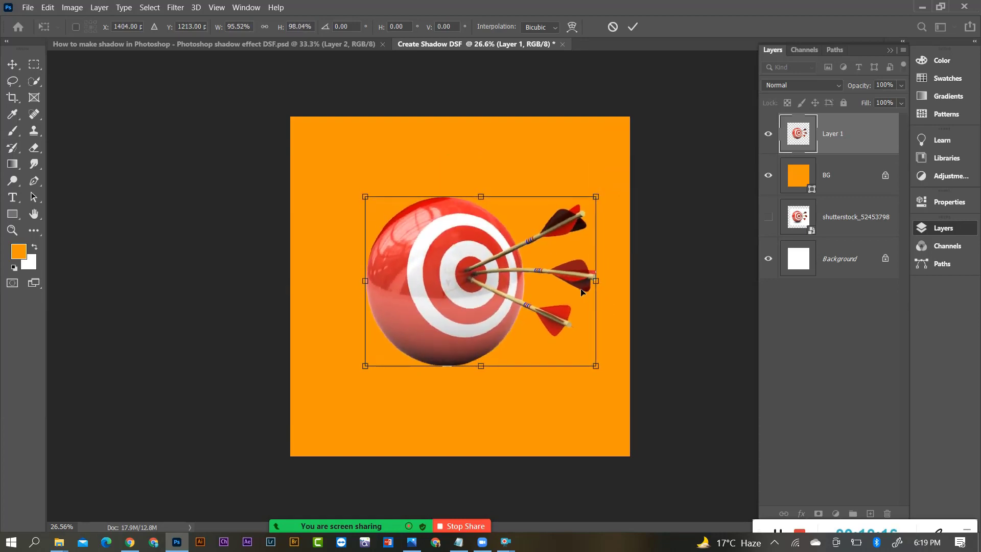
pyautogui.hotkey('ctrl', 'z')
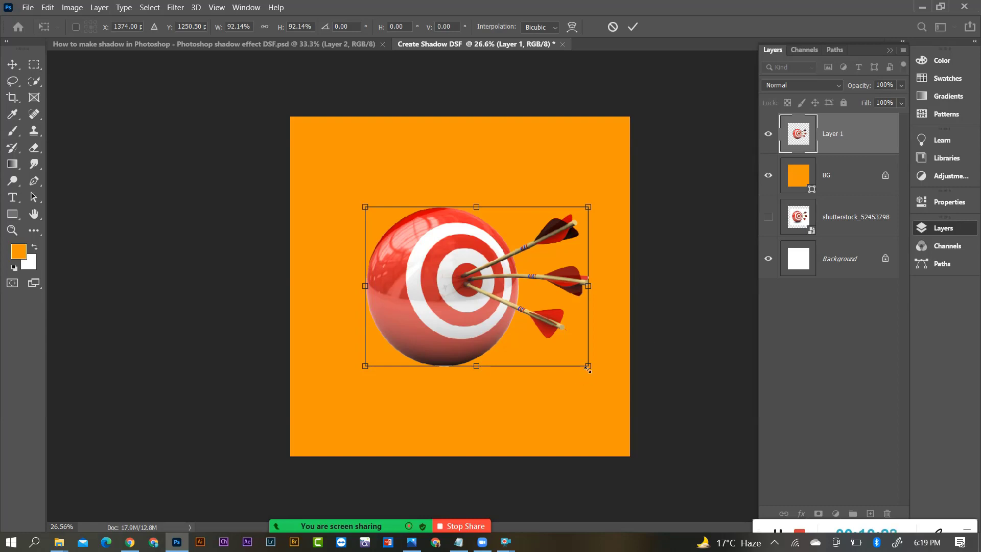
pyautogui.moveTo(588, 366)
pyautogui.mouseDown()
pyautogui.moveTo(625, 396)
pyautogui.moveTo(588, 363)
pyautogui.moveTo(600, 385)
pyautogui.moveTo(579, 368)
pyautogui.moveTo(592, 378)
pyautogui.mouseUp()
pyautogui.press('Return')
pyautogui.scroll(3, 457, 339)
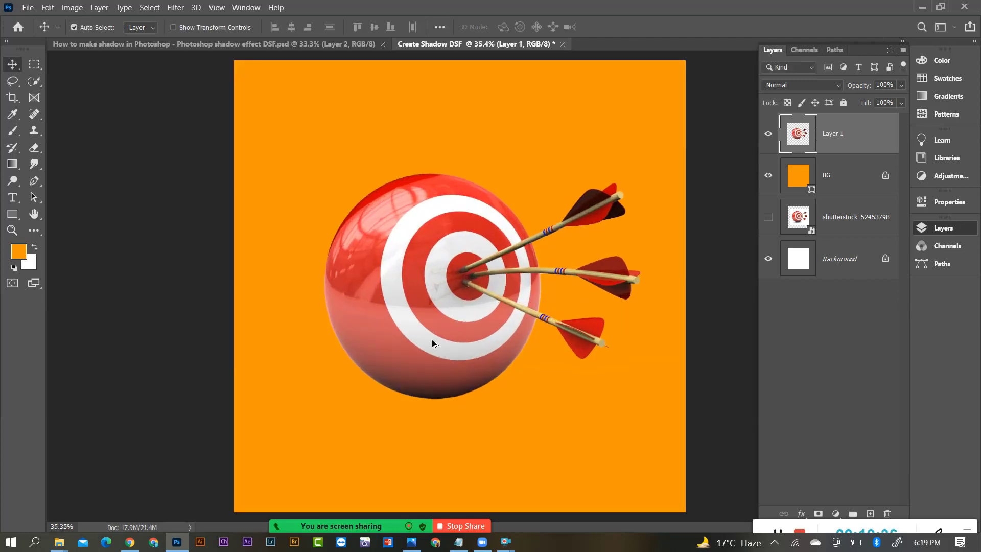
# Step: Undo the latest changes and move the orange BG layer back beneath the ball and arrows layer
pyautogui.scroll(-2, 432, 340)
pyautogui.moveTo(459, 340); pyautogui.dragTo(458, 340)
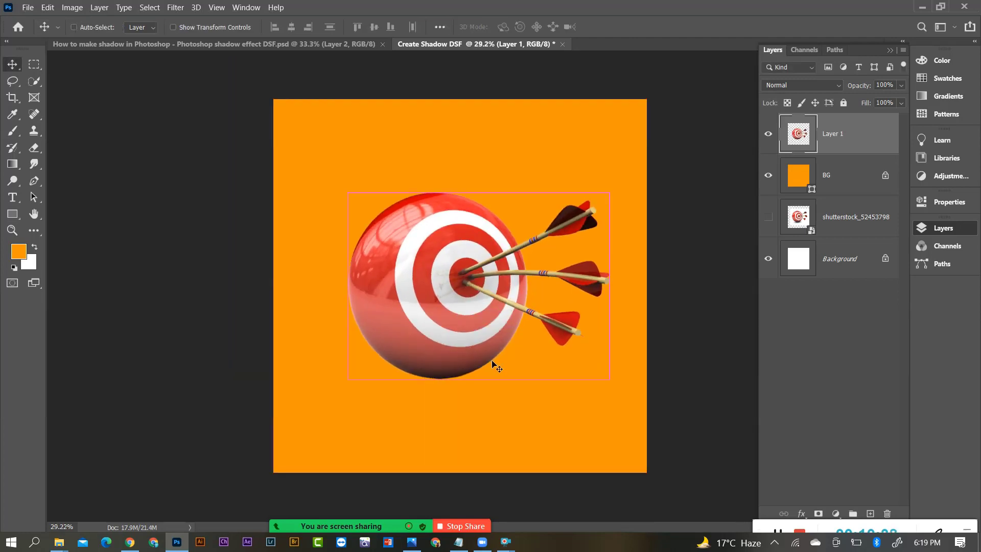
pyautogui.hotkey('ctrl', 'z')
pyautogui.hotkey('ctrl', 'z')
pyautogui.hotkey('ctrl', '[')
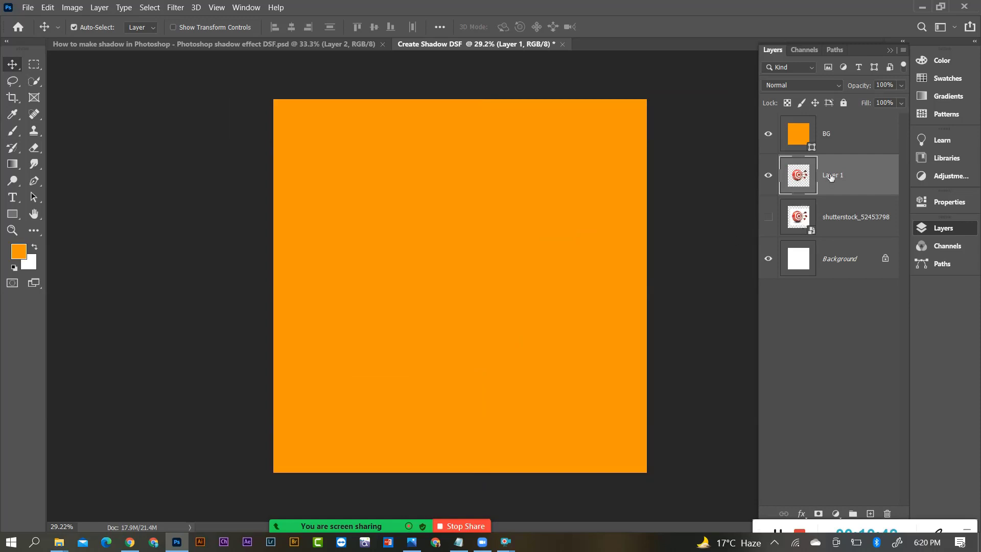
pyautogui.moveTo(833, 144); pyautogui.dragTo(833, 205)
# Step: Scale the ball and arrows layer down slightly in proportion and reposition it near the canvas centre
pyautogui.moveTo(467, 294); pyautogui.dragTo(472, 300)
pyautogui.hotkey('ctrl', 't')
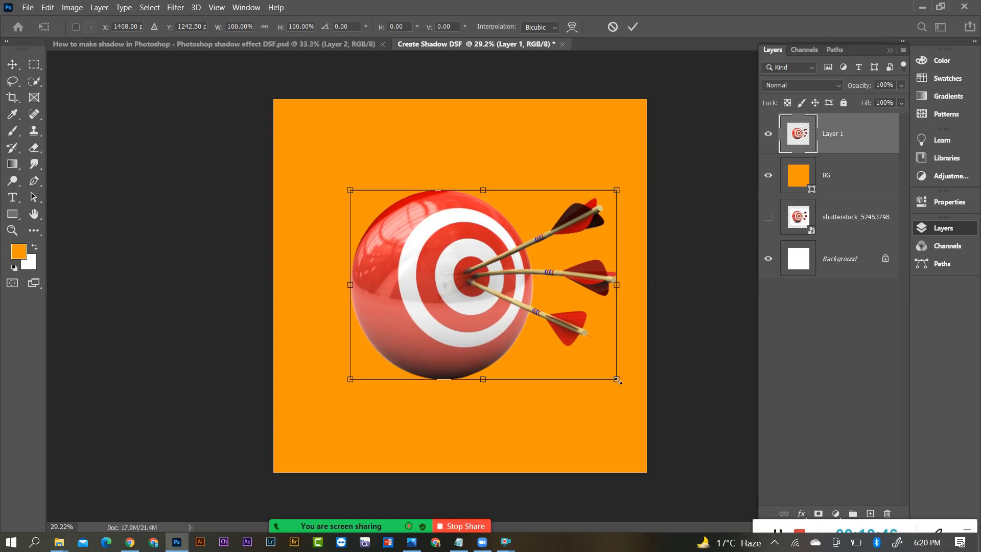
pyautogui.moveTo(621, 378); pyautogui.dragTo(603, 368)
pyautogui.moveTo(464, 317); pyautogui.dragTo(467, 317)
pyautogui.press('Return')
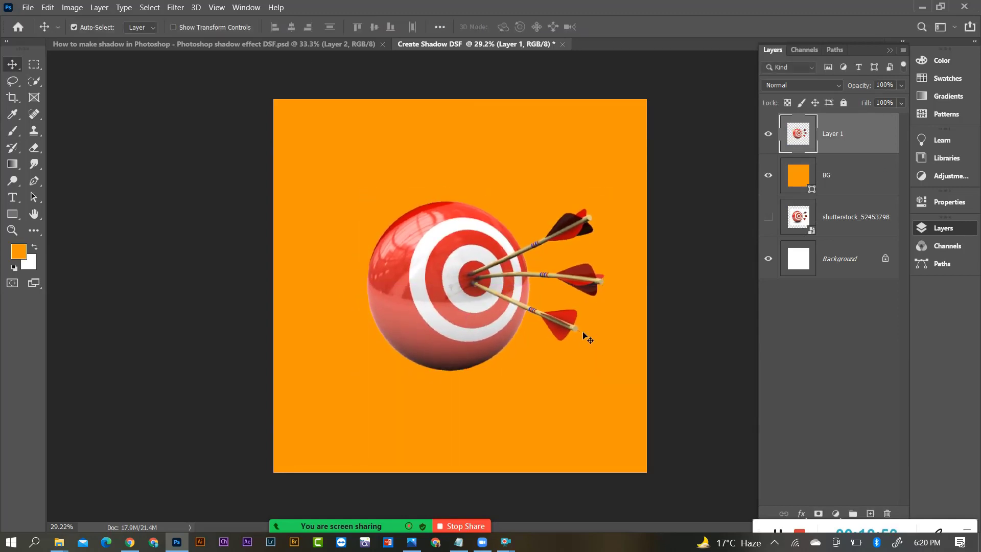
pyautogui.scroll(5, 455, 383)
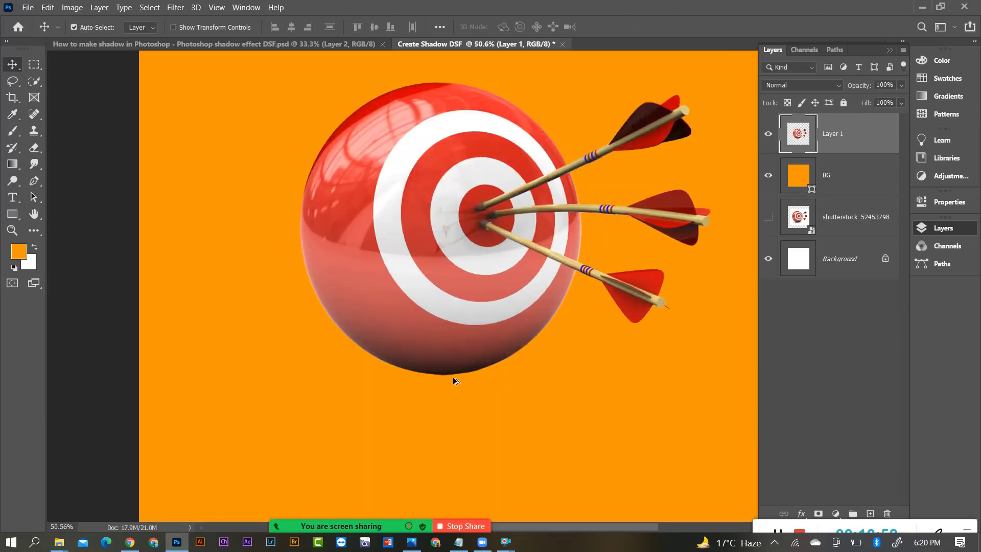
pyautogui.scroll(-5, 433, 373)
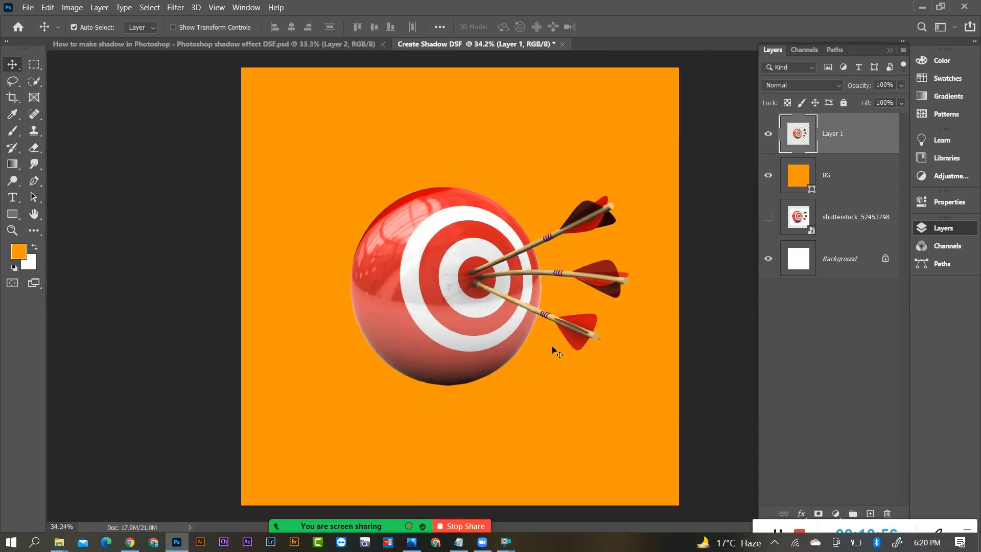
pyautogui.scroll(-1, 554, 353)
pyautogui.moveTo(459, 330); pyautogui.dragTo(442, 295)
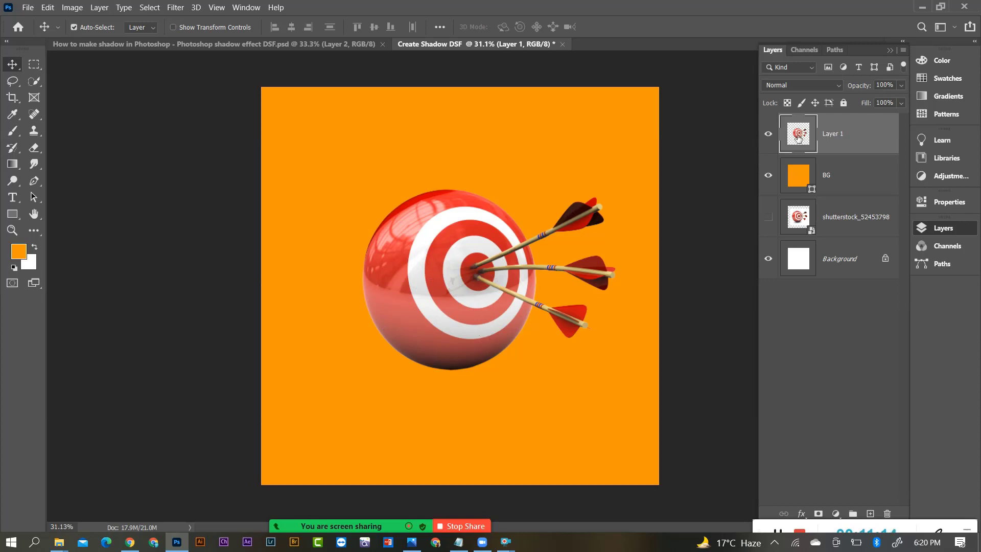
# Step: Add contrast to the ball and arrows with Curves, using a midpoint of input 135, output 138 and a black point of input 26, output 0
pyautogui.press('ctrl')
pyautogui.keyDown('ctrl'); pyautogui.click(800, 139); pyautogui.keyUp('ctrl')
pyautogui.hotkey('ctrl', 'm')
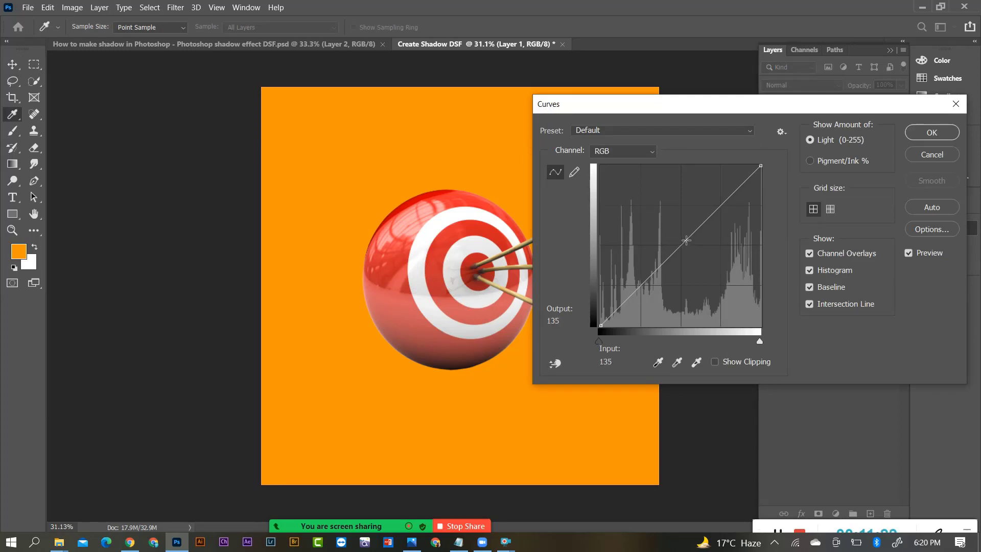
pyautogui.click(685, 238)
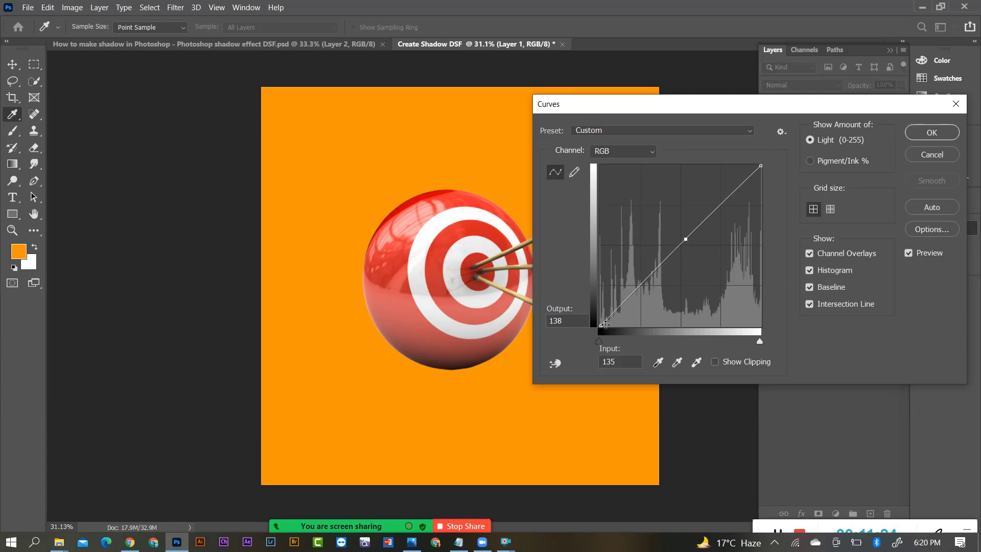
pyautogui.moveTo(600, 327); pyautogui.dragTo(618, 333)
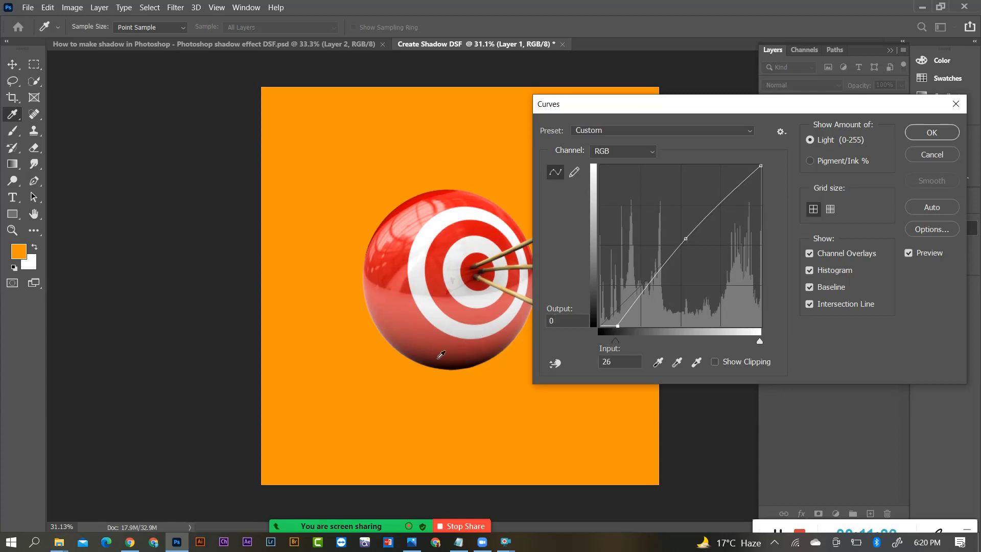
pyautogui.click(945, 134)
# Step: Nudge the ball and arrows layer slightly on the orange background
pyautogui.scroll(-3, 542, 330)
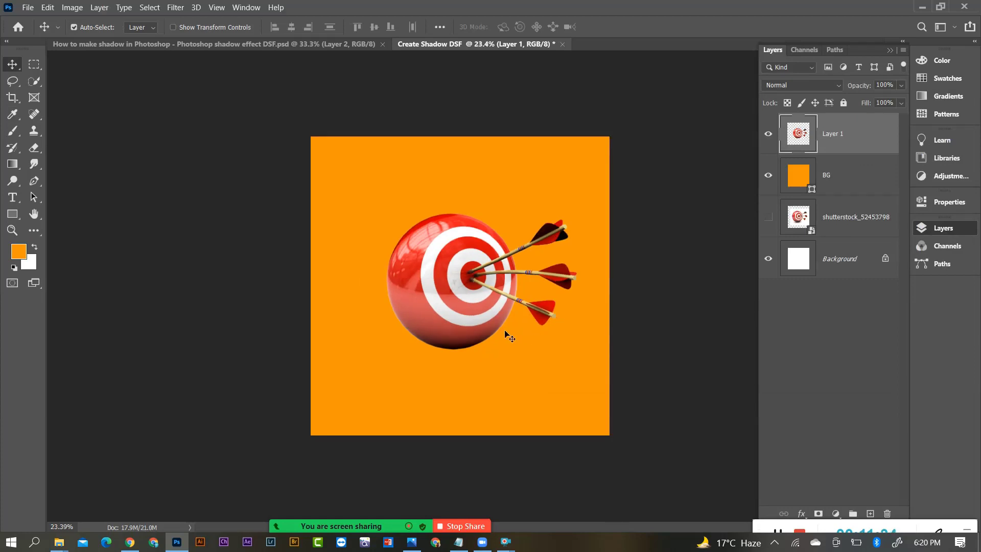
pyautogui.scroll(5, 422, 344)
pyautogui.scroll(-1, 588, 353)
pyautogui.moveTo(438, 352); pyautogui.dragTo(441, 353)
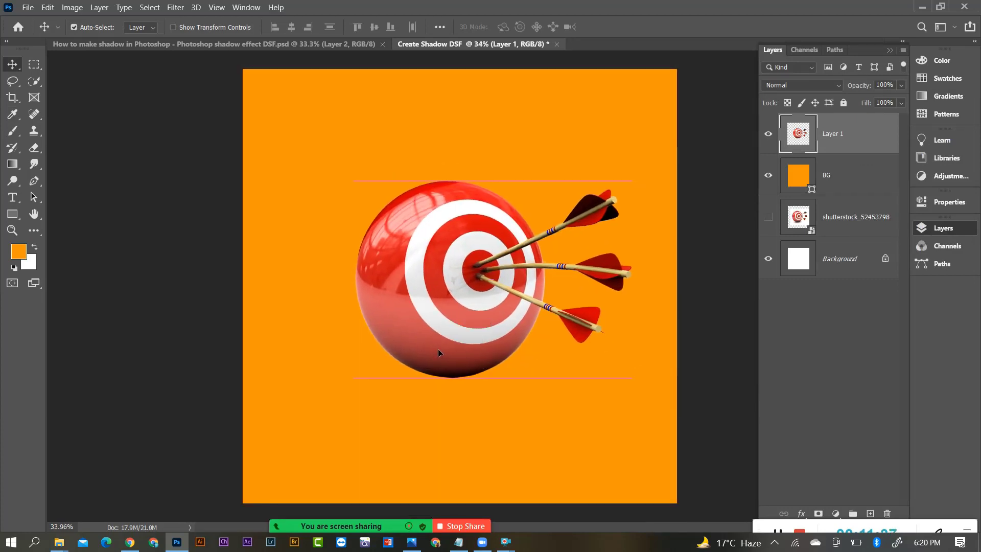
# Step: Add a new layer above the ball and set up a 400 px Soft Round brush with 0% hardness, Normal mode and 100% opacity
pyautogui.click(870, 513)
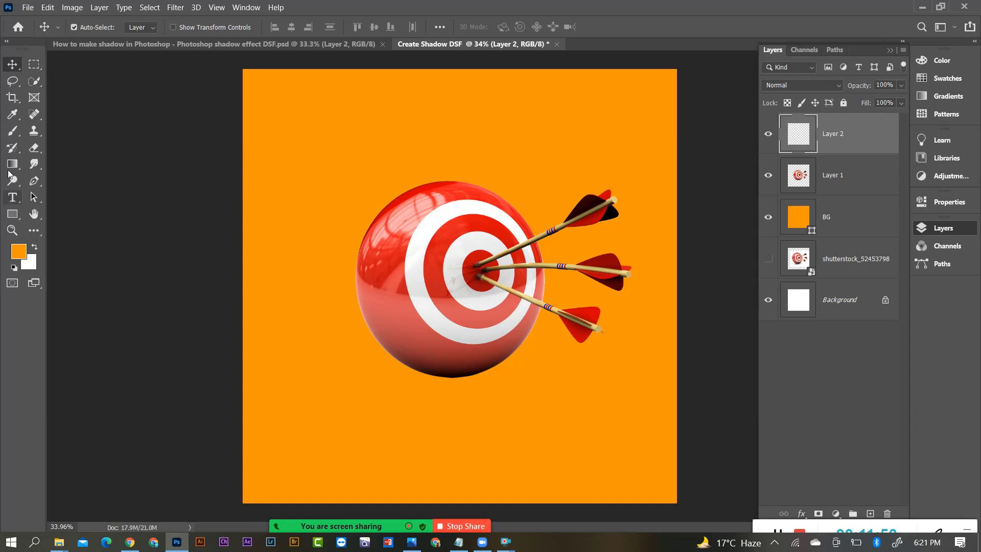
pyautogui.click(14, 133)
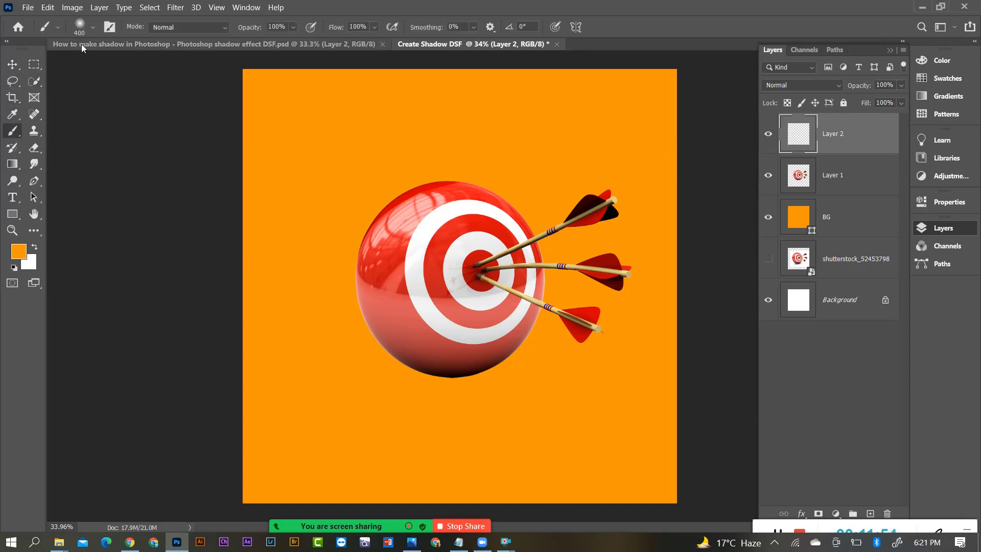
pyautogui.click(90, 30)
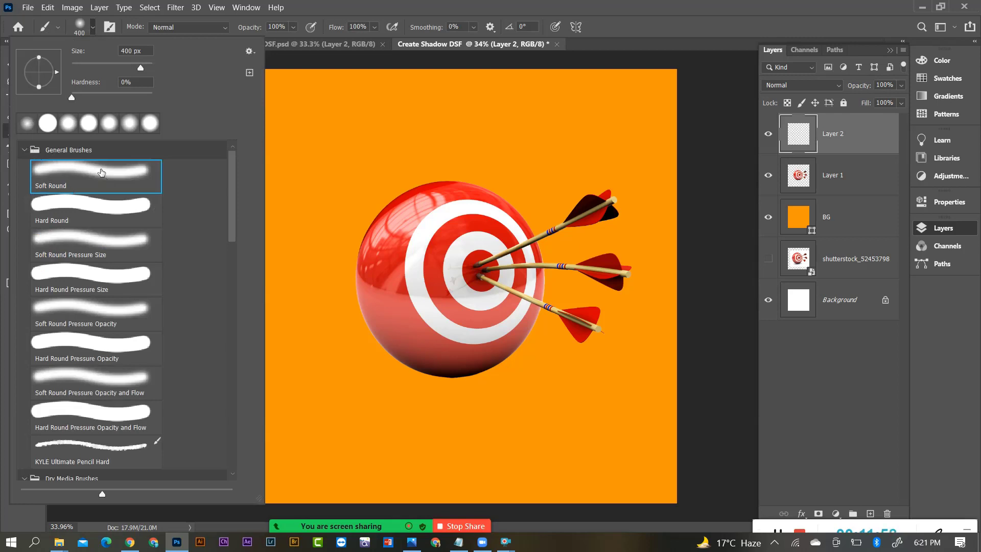
pyautogui.click(100, 169)
pyautogui.moveTo(71, 97)
pyautogui.mouseDown()
pyautogui.moveTo(101, 97)
pyautogui.moveTo(68, 103)
pyautogui.moveTo(83, 105)
pyautogui.mouseUp()
pyautogui.click(225, 28)
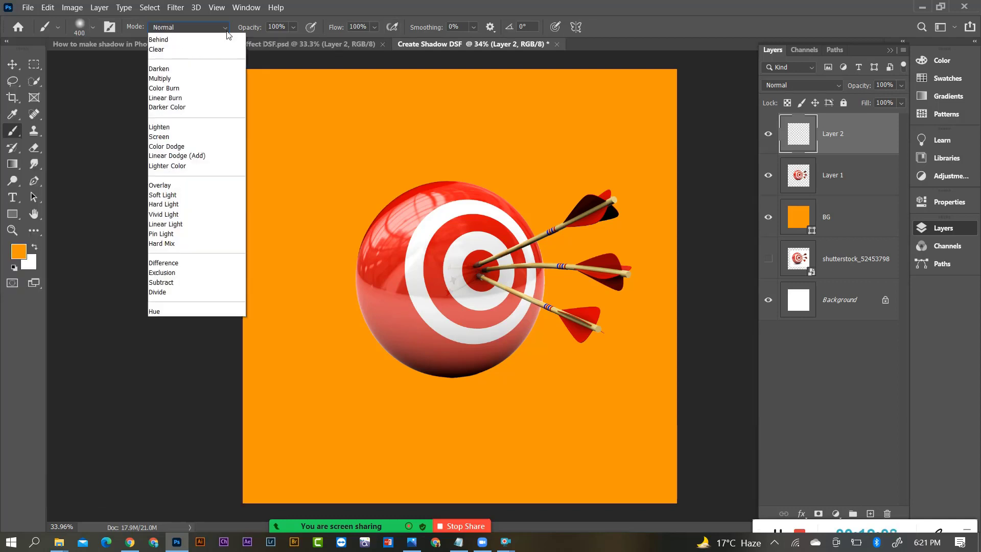
pyautogui.click(225, 28)
pyautogui.click(295, 27)
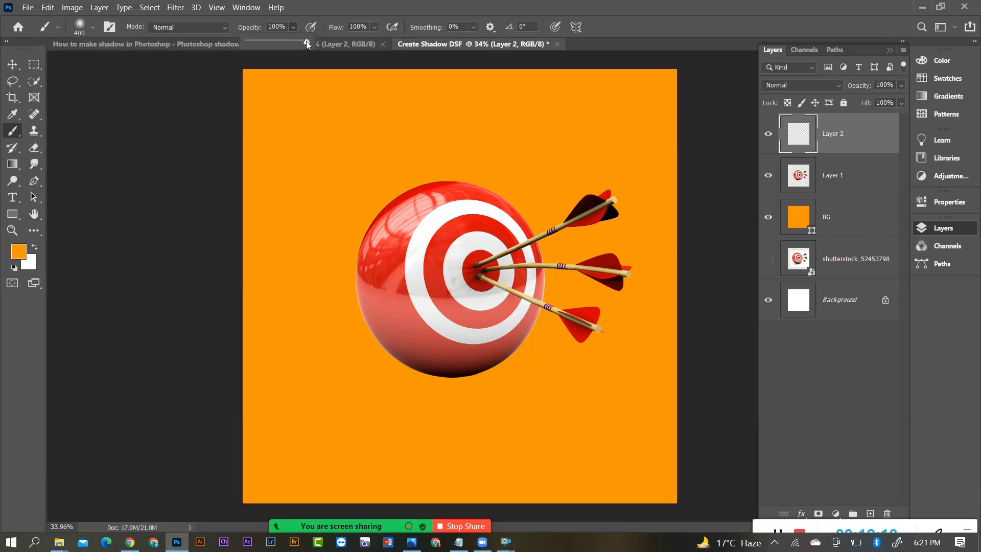
pyautogui.click(306, 39)
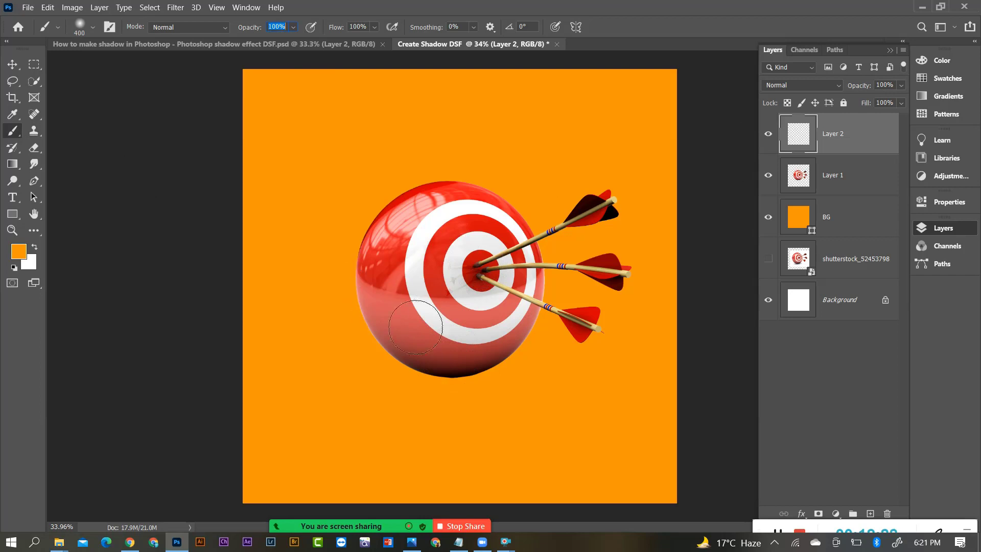
pyautogui.click(432, 358)
pyautogui.press(']')
pyautogui.press(']')
pyautogui.press(']')
pyautogui.press(']')
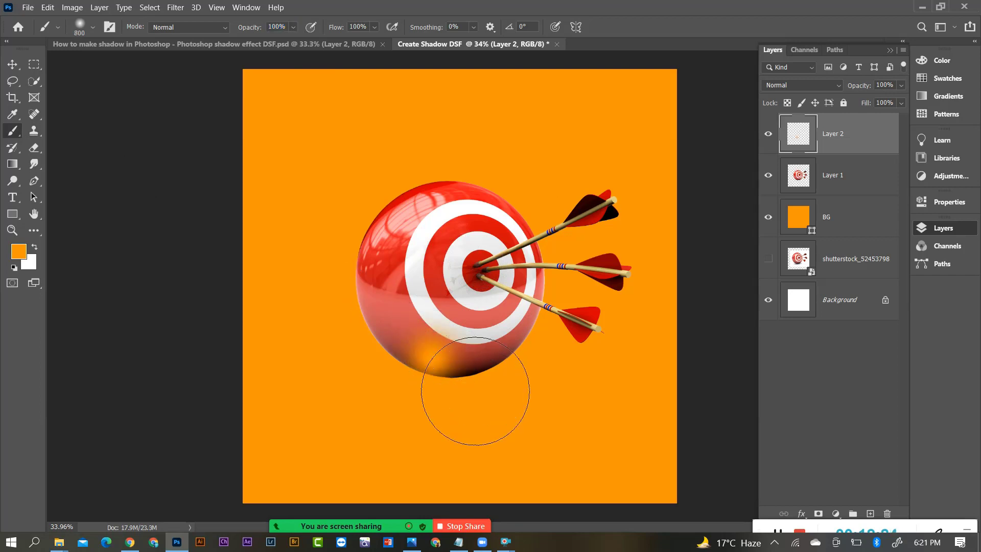
pyautogui.hotkey('ctrl', 'z')
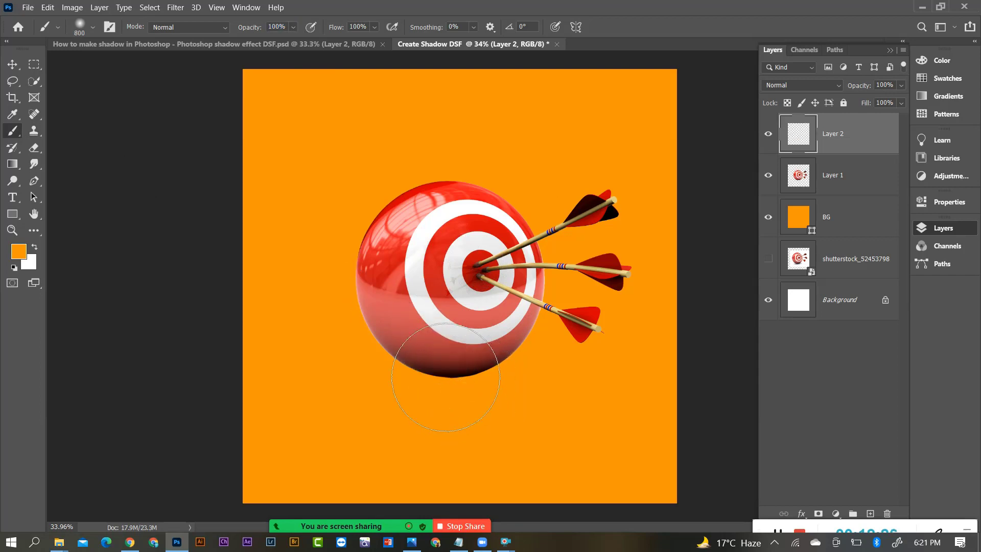
pyautogui.press('[')
pyautogui.press('[')
pyautogui.press('[')
pyautogui.press('[')
pyautogui.press('[')
pyautogui.press('[')
pyautogui.press('[')
pyautogui.press('[')
pyautogui.press('[')
pyautogui.press('[')
pyautogui.press(']')
pyautogui.press(']')
pyautogui.press(']')
pyautogui.press(']')
pyautogui.press(']')
pyautogui.press(']')
pyautogui.press(']')
pyautogui.press(']')
pyautogui.press('[')
pyautogui.press('[')
pyautogui.press('[')
pyautogui.press('[')
# Step: Reset the foreground colour to black and paint one soft 800 px shadow dab at the ball's bottom edge
pyautogui.click(14, 270)
pyautogui.press(']')
pyautogui.press(']')
pyautogui.press(']')
pyautogui.click(446, 367)
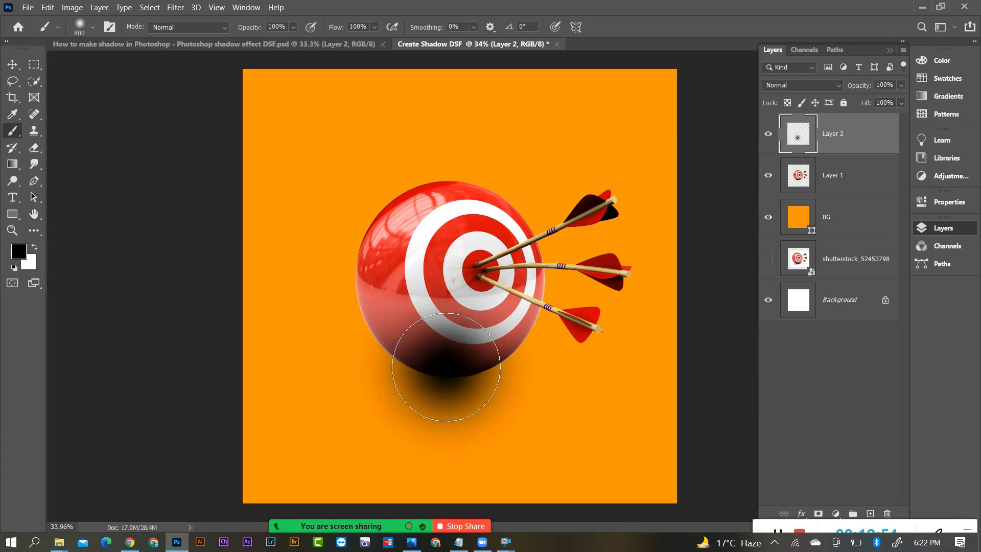
pyautogui.hotkey('ctrl', 'z')
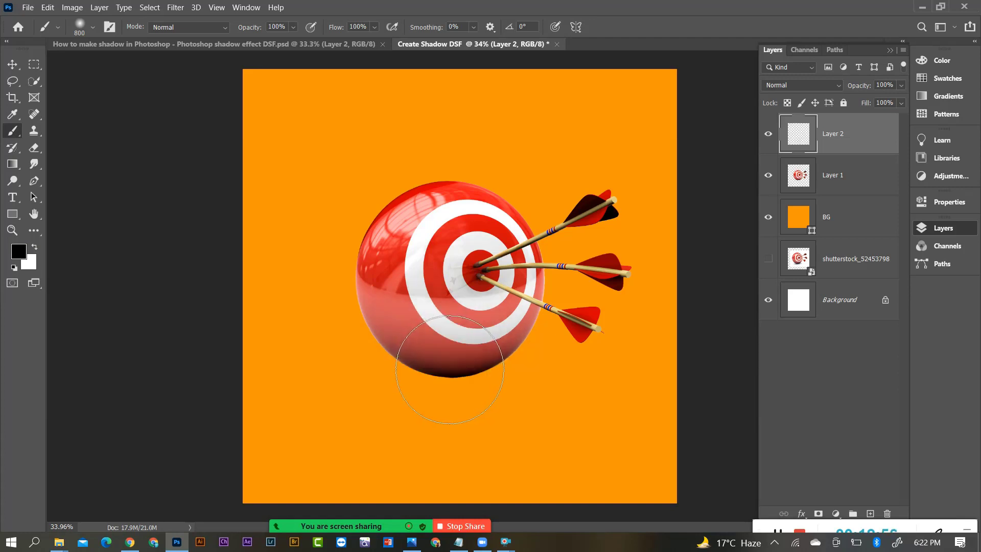
pyautogui.click(451, 370)
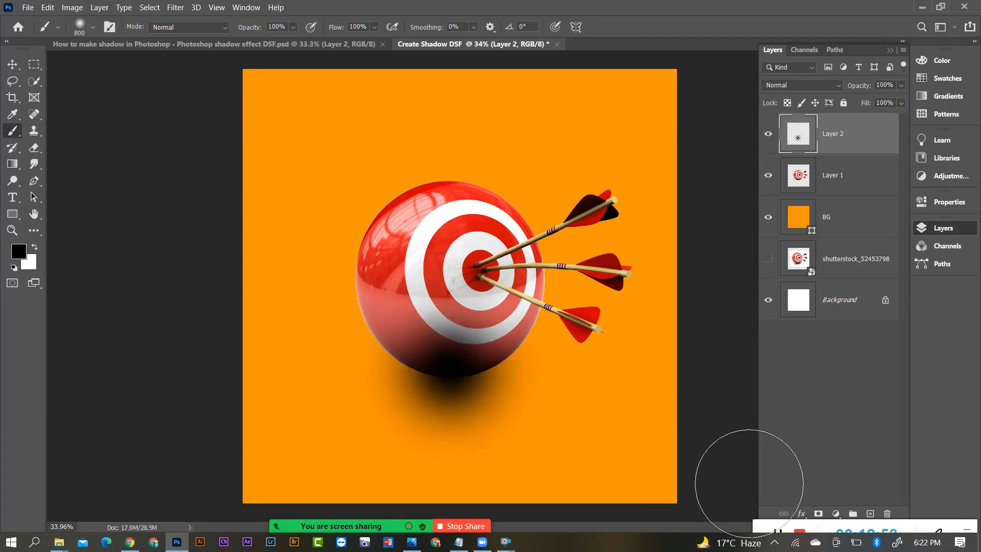
pyautogui.click(12, 65)
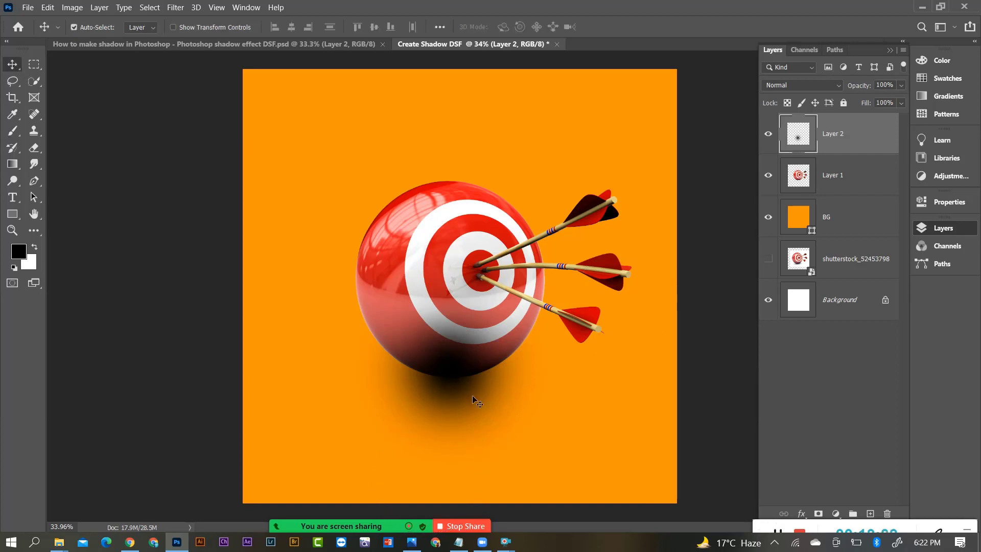
pyautogui.scroll(-1, 474, 397)
pyautogui.scroll(2, 445, 404)
pyautogui.moveTo(458, 393); pyautogui.dragTo(477, 394)
pyautogui.hotkey('ctrl', 'z')
pyautogui.scroll(-1, 533, 392)
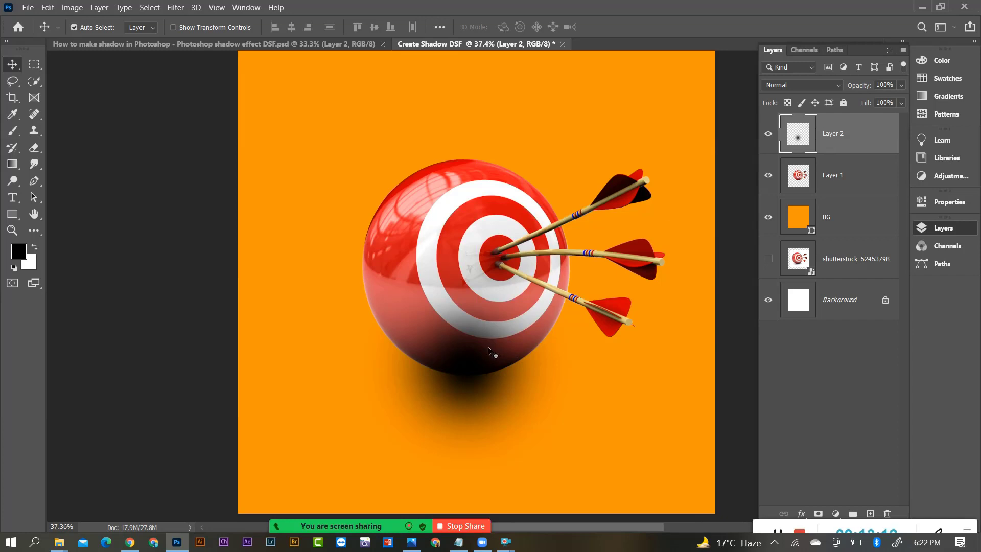
# Step: Free-transform the painted shadow, stretching it on both sides to 131.44% width beneath the ball
pyautogui.hotkey('ctrl', 't')
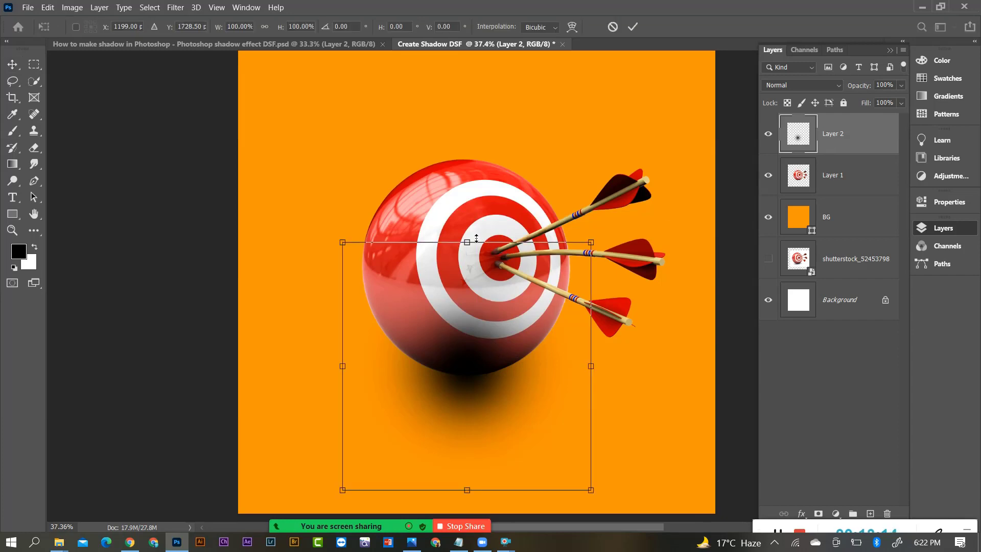
pyautogui.moveTo(592, 366); pyautogui.dragTo(611, 366)
pyautogui.moveTo(343, 367); pyautogui.dragTo(312, 364)
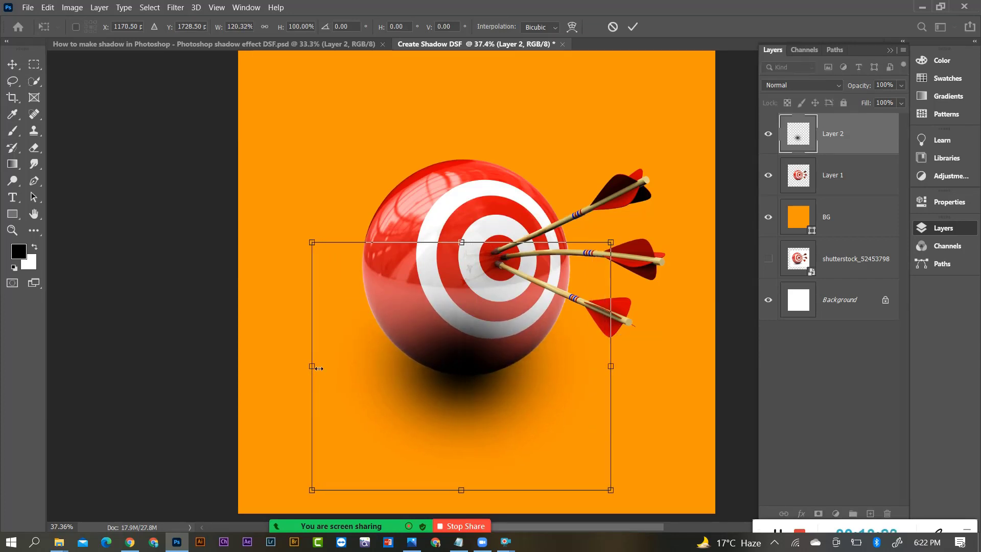
pyautogui.moveTo(511, 396); pyautogui.dragTo(513, 392)
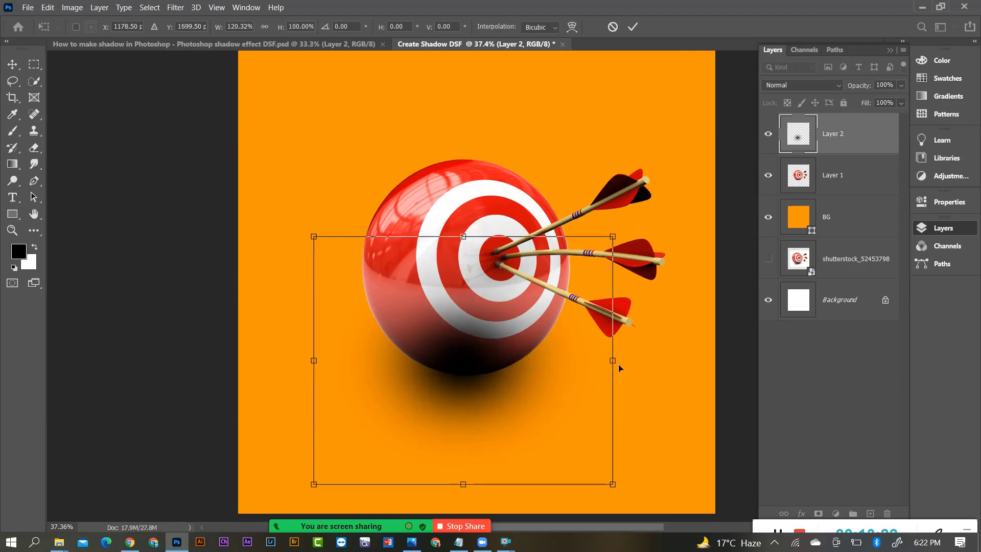
pyautogui.moveTo(613, 361); pyautogui.dragTo(627, 361)
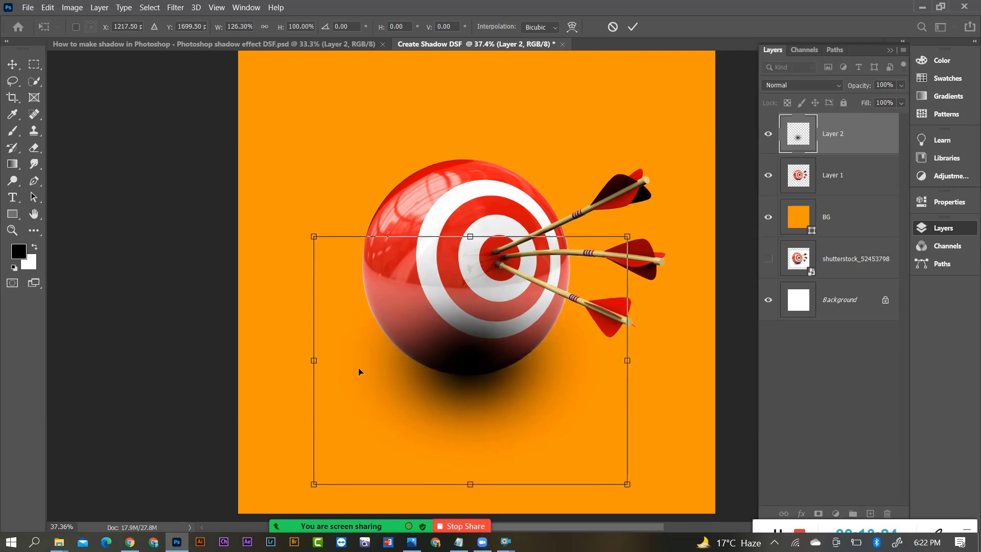
pyautogui.moveTo(317, 360); pyautogui.dragTo(301, 360)
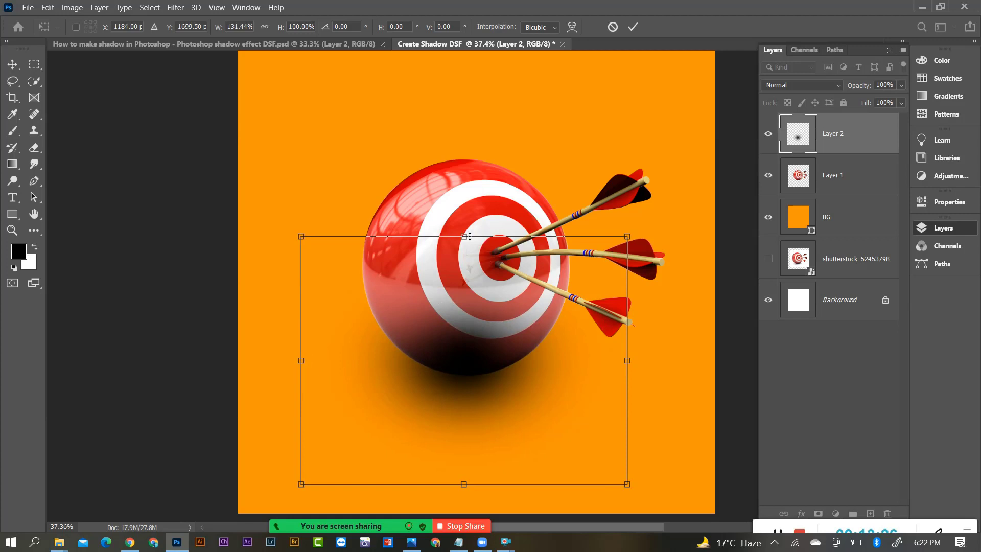
# Step: Flatten the shadow to 81.63% height, nudge it up against the ball's underside and apply the transform
pyautogui.moveTo(464, 236); pyautogui.dragTo(464, 283)
pyautogui.moveTo(474, 400); pyautogui.dragTo(476, 391)
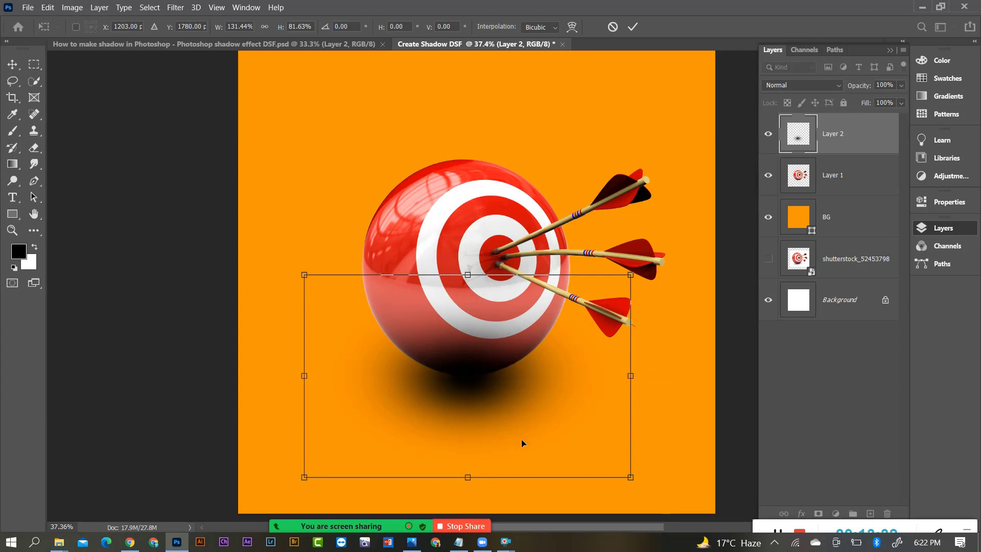
pyautogui.press('Up')
pyautogui.press('Up')
pyautogui.press('Up')
pyautogui.press('Up')
pyautogui.press('Up')
pyautogui.press('Up')
pyautogui.press('Up')
pyautogui.press('Return')
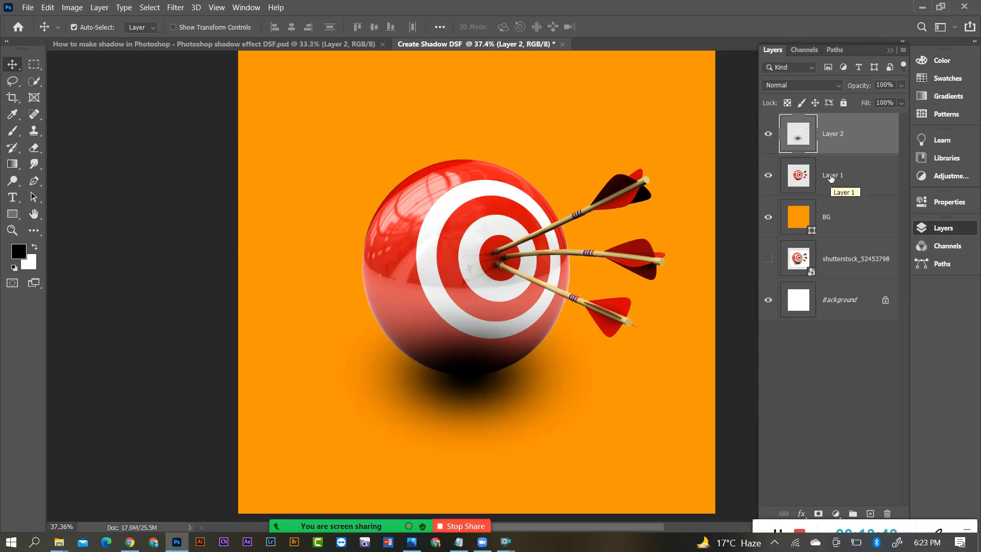
# Step: Move the shadow layer, Layer 2, directly beneath the ball and arrows layer, Layer 1
pyautogui.moveTo(838, 134); pyautogui.dragTo(834, 198)
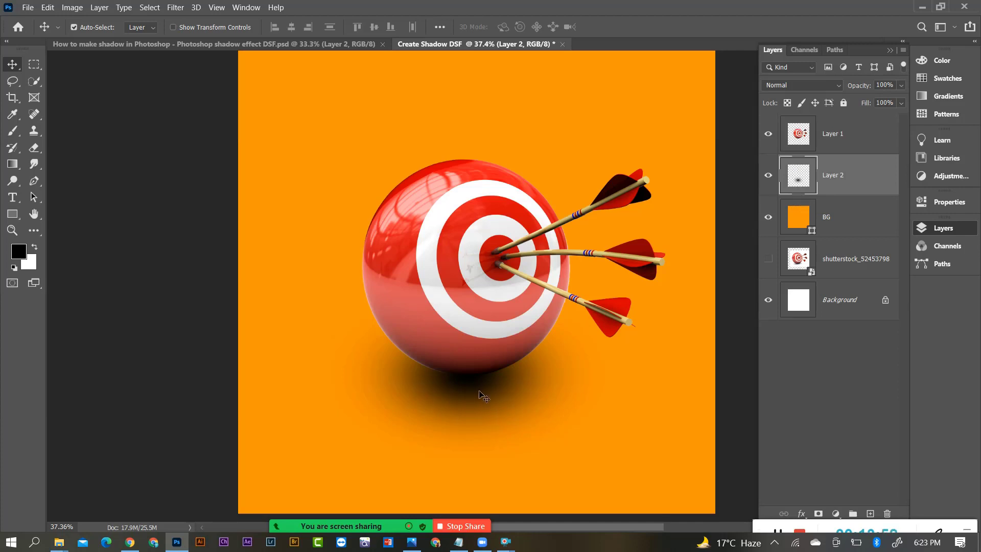
# Step: Free-transform the shadow on Layer 2 with Perspective, spreading its base symmetrically to 151.22% width
pyautogui.hotkey('ctrl', 't')
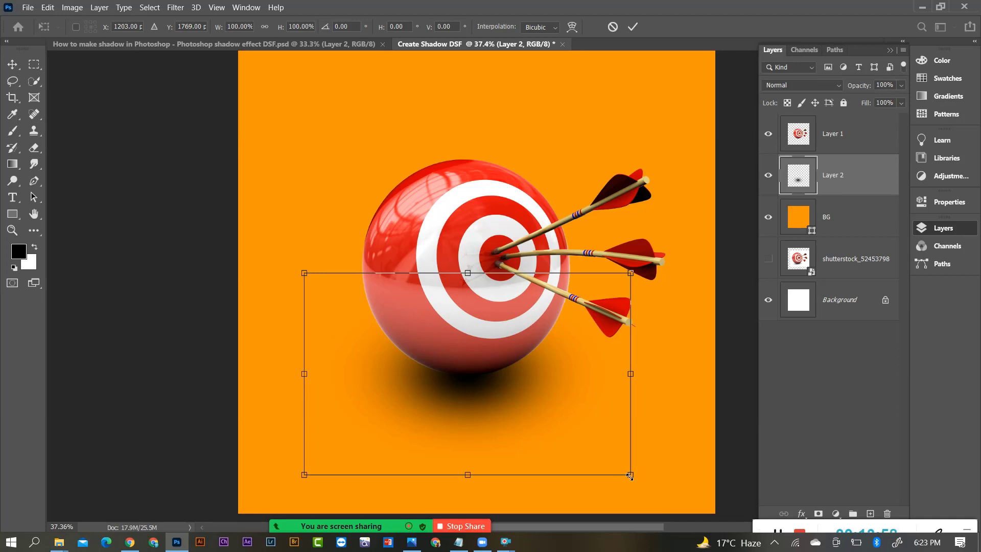
pyautogui.moveTo(632, 477); pyautogui.dragTo(649, 488)
pyautogui.hotkey('ctrl', 'z')
pyautogui.hotkey('ctrl', 'z')
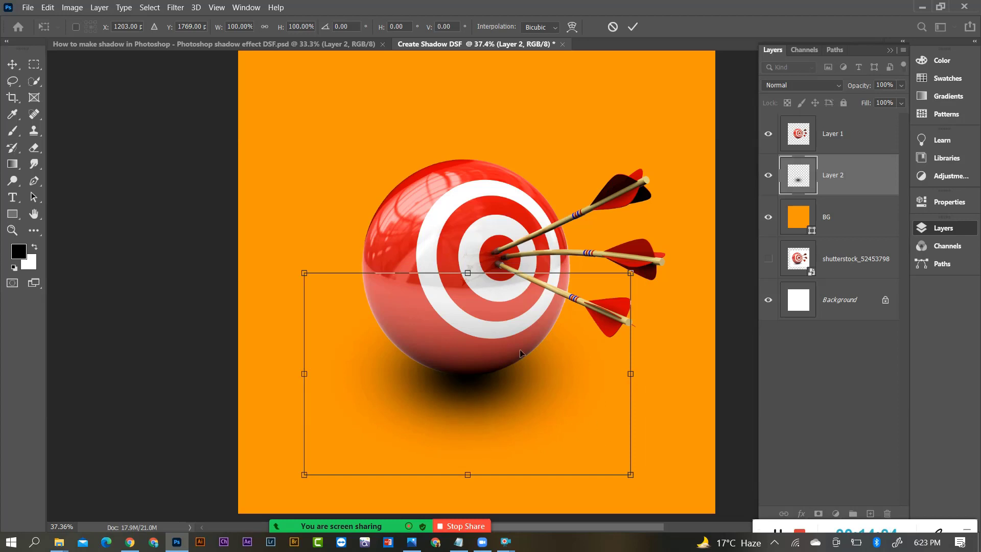
pyautogui.rightClick(477, 385)
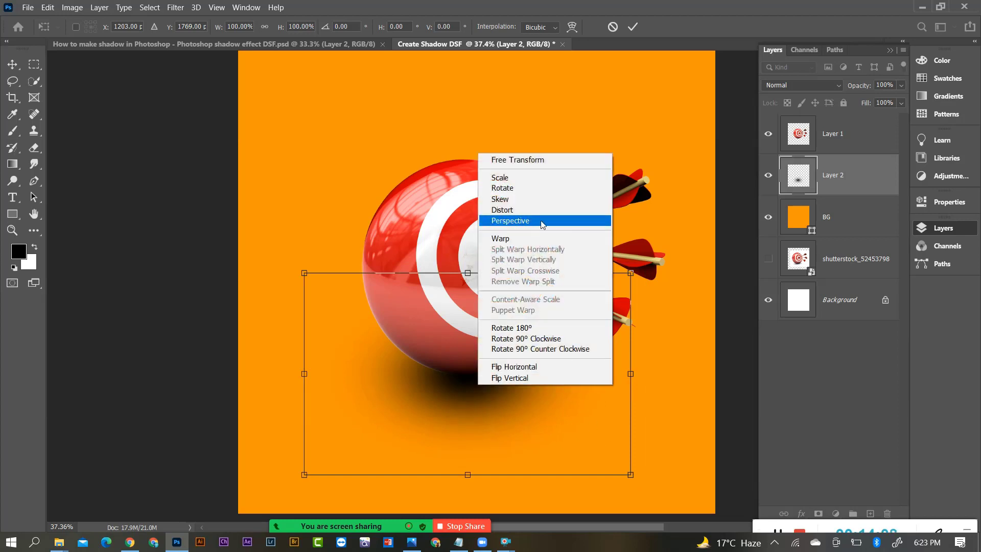
pyautogui.click(515, 223)
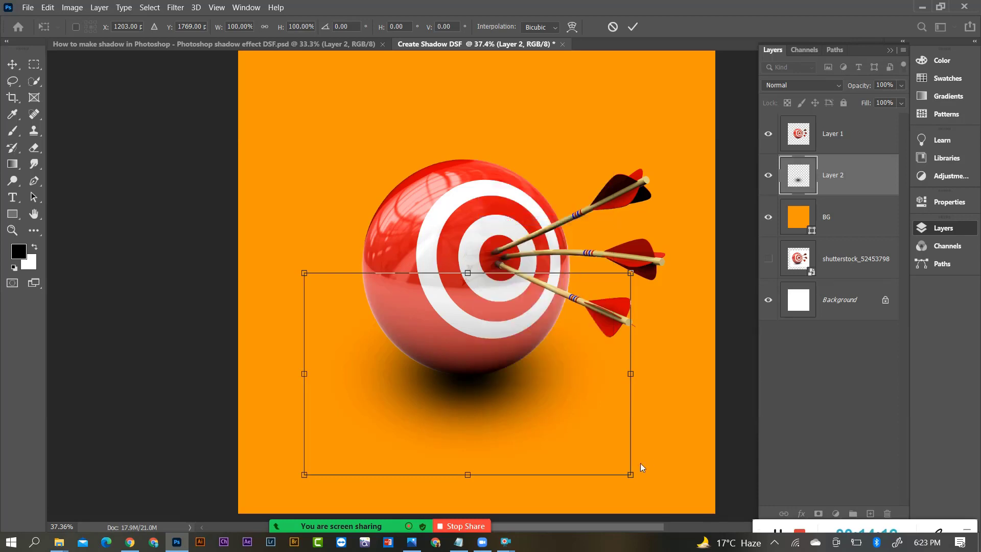
pyautogui.moveTo(631, 478); pyautogui.dragTo(716, 447)
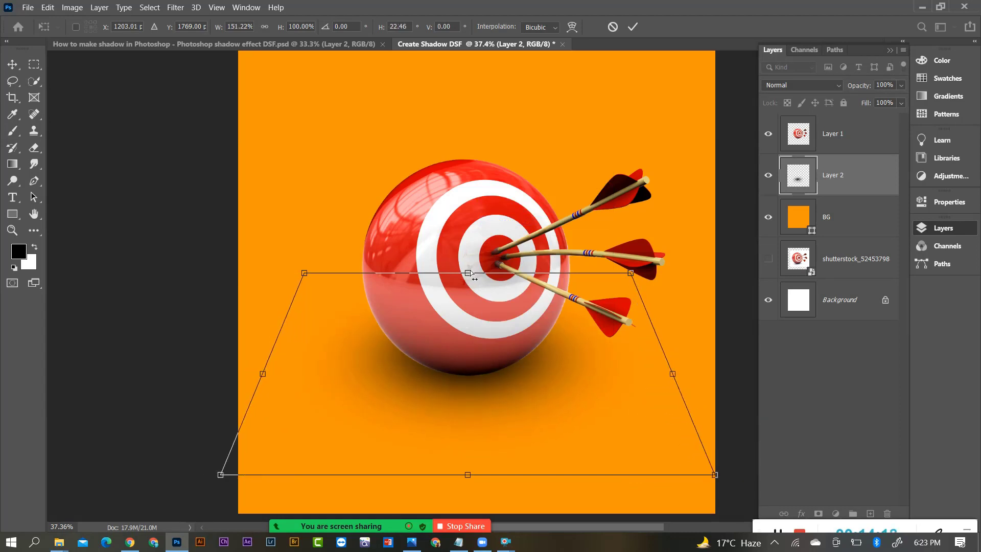
# Step: Shift the perspective shadow slightly down beneath the ball and nudge it to about Y 1808 px
pyautogui.moveTo(469, 274); pyautogui.dragTo(468, 302)
pyautogui.moveTo(474, 383); pyautogui.dragTo(472, 386)
pyautogui.press('Up')
pyautogui.press('Up')
pyautogui.press('Up')
pyautogui.press('Up')
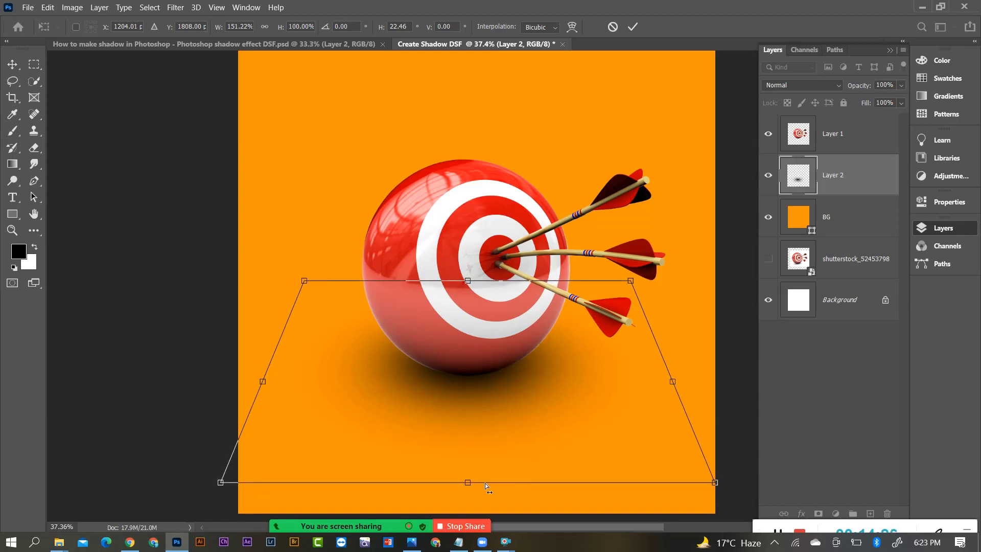
# Step: Spread the base of the shadow's perspective further to 186.52% width and apply the transform
pyautogui.moveTo(470, 484); pyautogui.dragTo(469, 452)
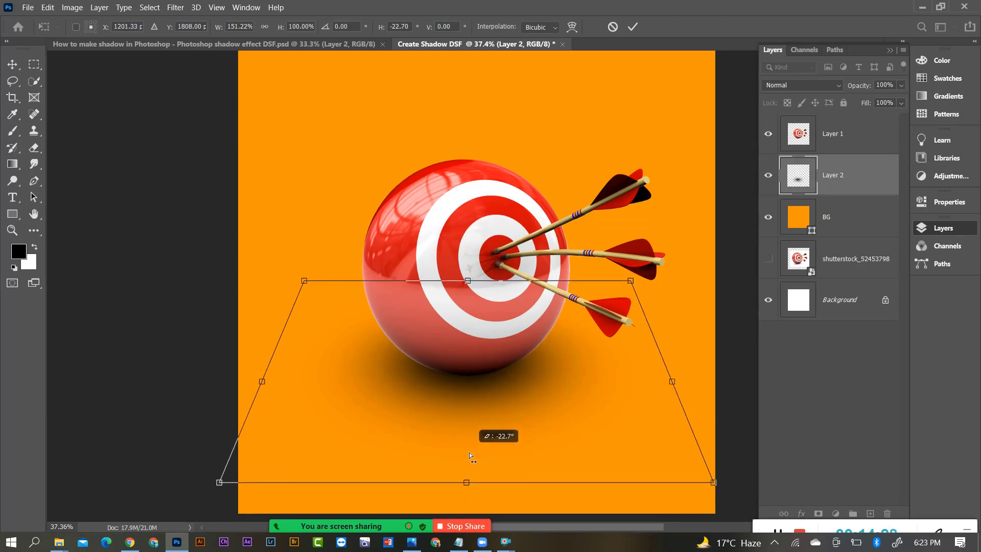
pyautogui.moveTo(219, 482); pyautogui.dragTo(162, 496)
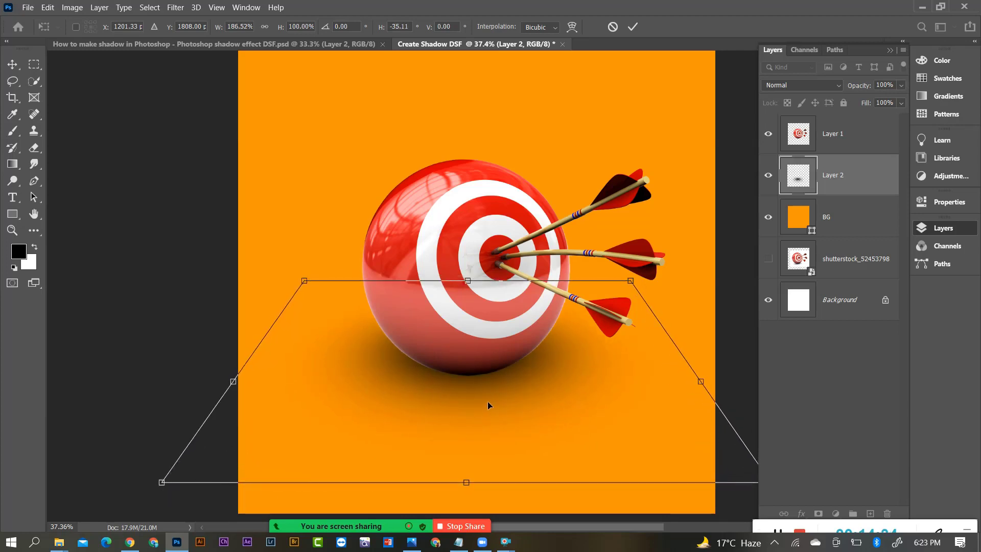
pyautogui.press('Return')
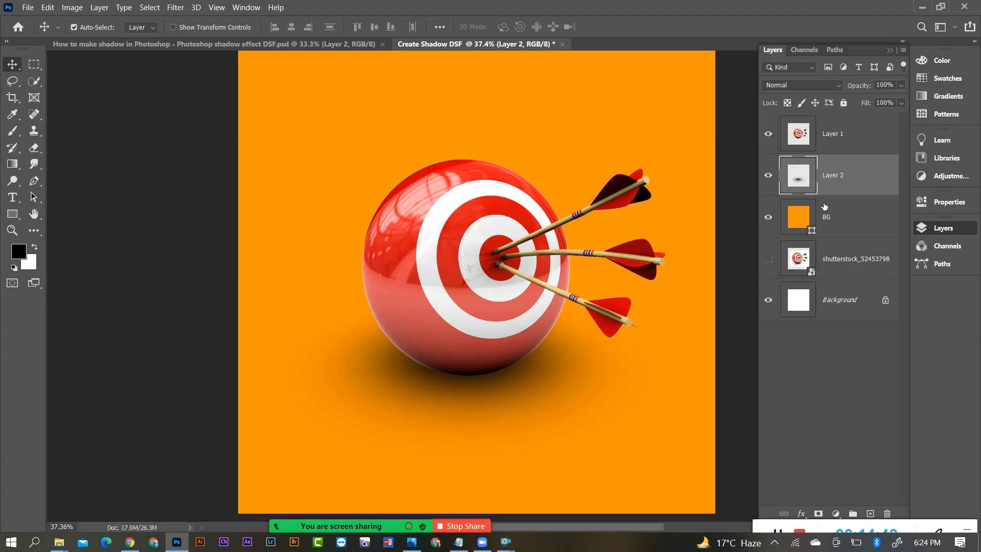
# Step: Try a reduced opacity such as 86% on the shadow layer, Layer 2, and return it to 100%
pyautogui.scroll(-2, 534, 387)
pyautogui.scroll(3, 449, 379)
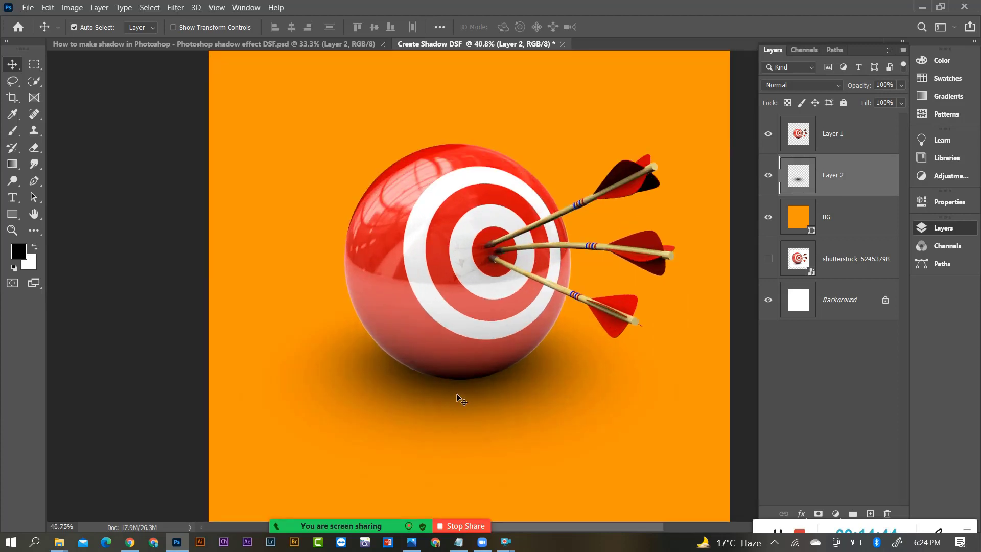
pyautogui.click(902, 85)
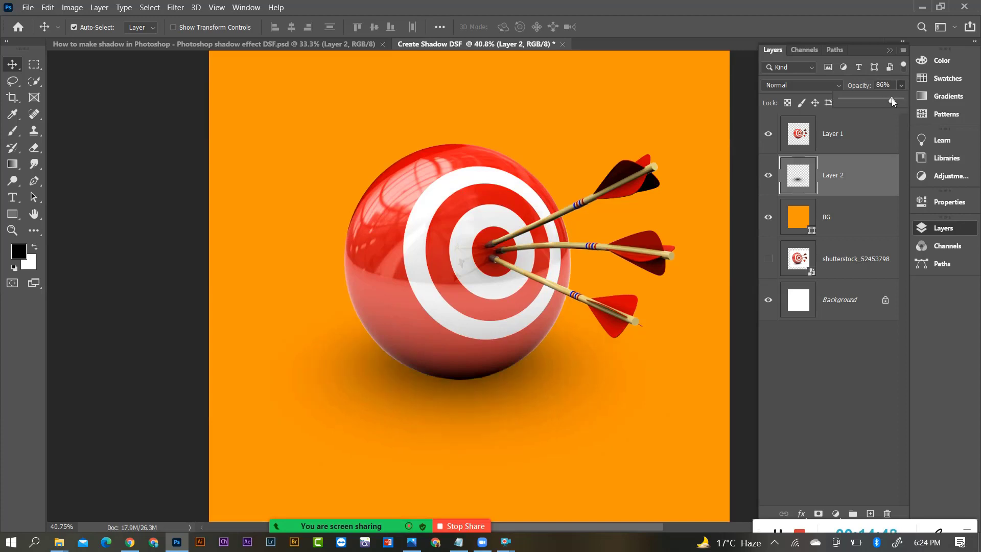
pyautogui.moveTo(891, 98); pyautogui.dragTo(881, 99)
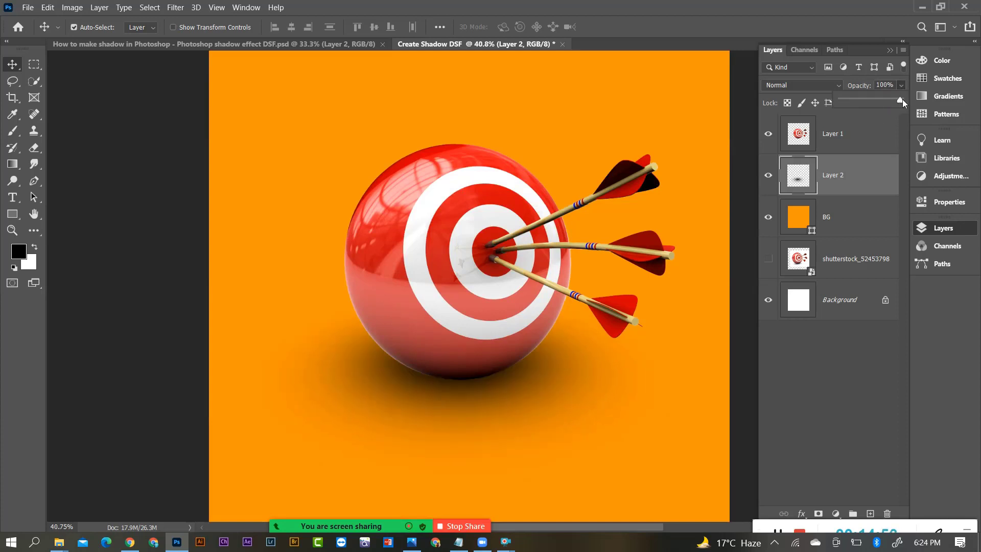
pyautogui.moveTo(891, 100); pyautogui.dragTo(902, 100)
pyautogui.scroll(-4, 693, 264)
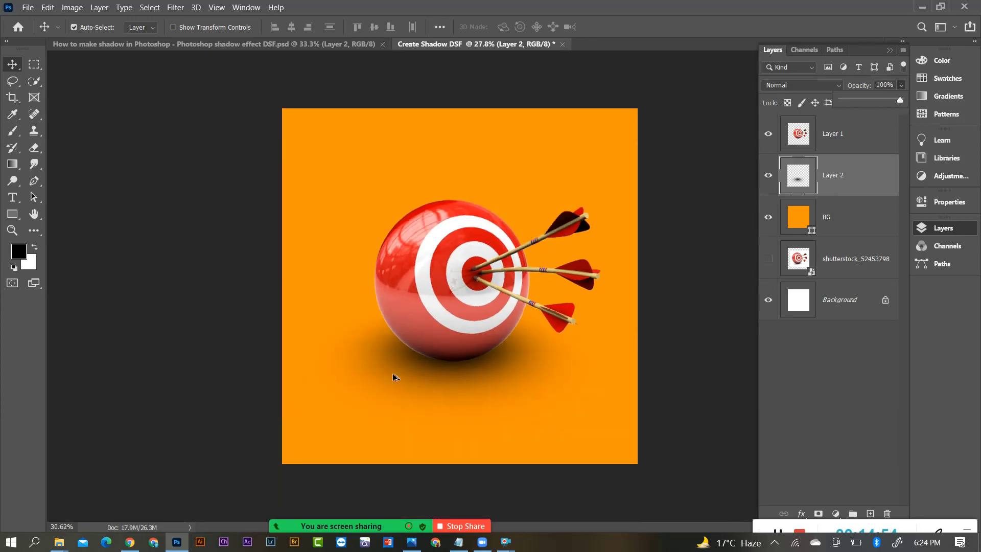
pyautogui.scroll(3, 427, 377)
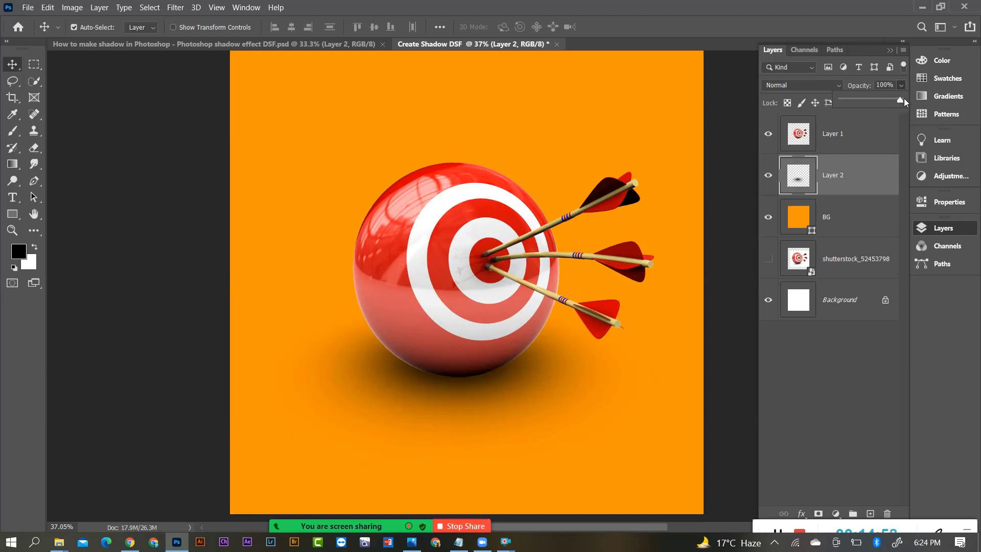
pyautogui.scroll(2, 407, 390)
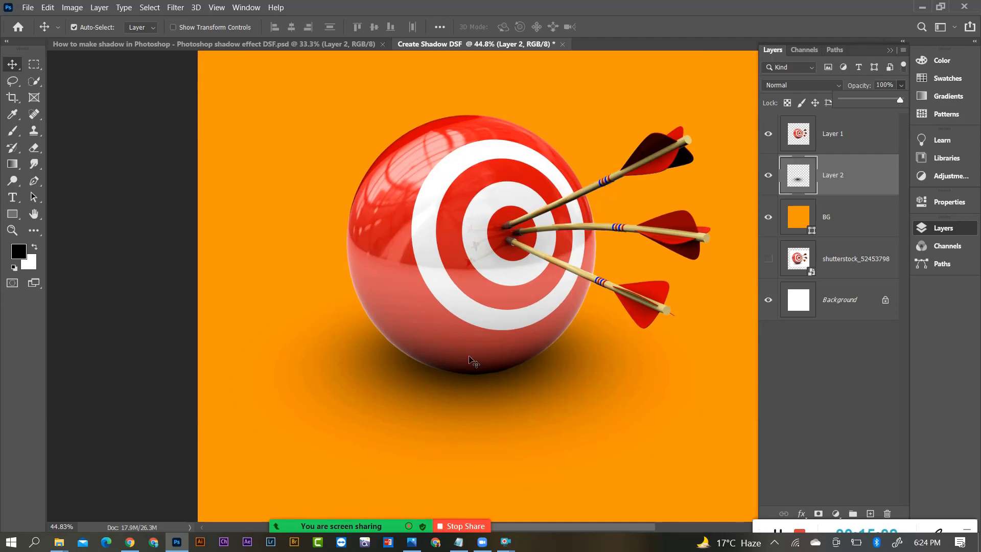
pyautogui.scroll(-1, 700, 360)
pyautogui.scroll(1, 418, 307)
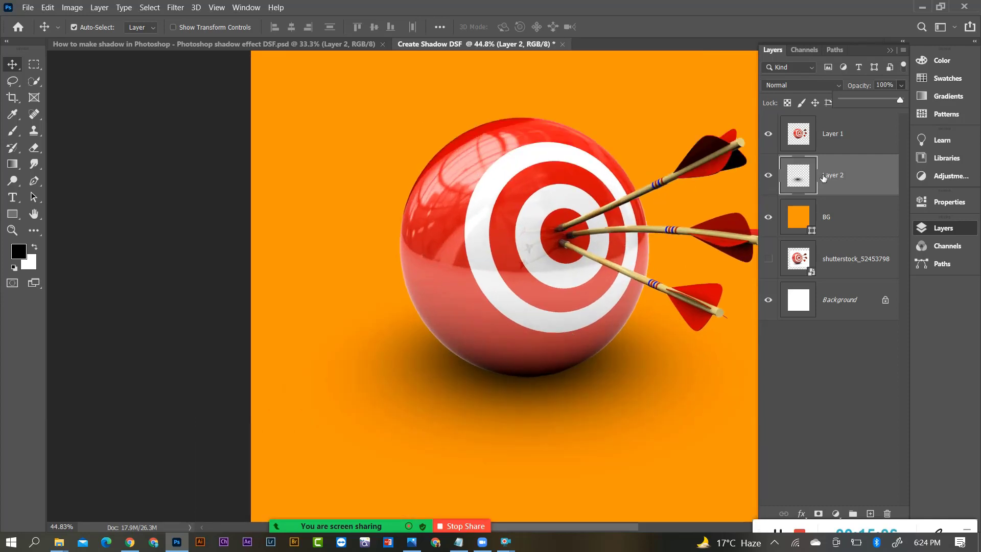
# Step: Add a new layer above Layer 1 and paint one soft black 1400 px dab over the middle of the ball
pyautogui.click(871, 514)
pyautogui.moveTo(839, 182); pyautogui.dragTo(841, 120)
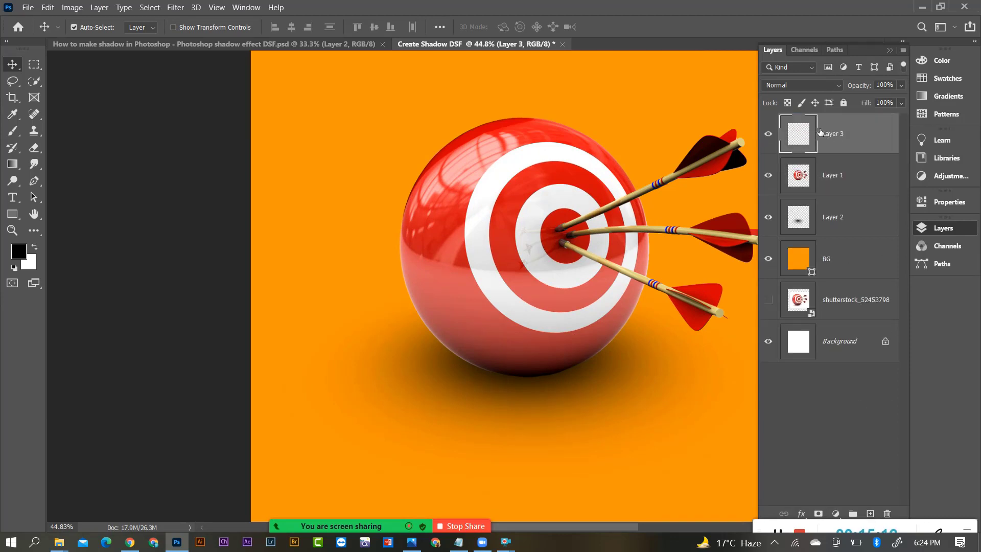
pyautogui.click(12, 130)
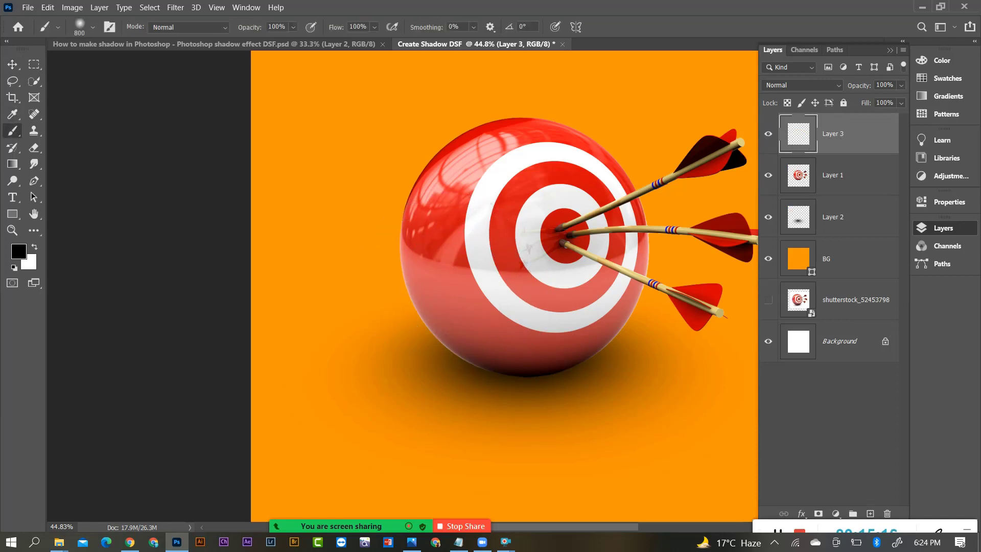
pyautogui.press(']')
pyautogui.press(']')
pyautogui.press(']')
pyautogui.press(']')
pyautogui.press(']')
pyautogui.press(']')
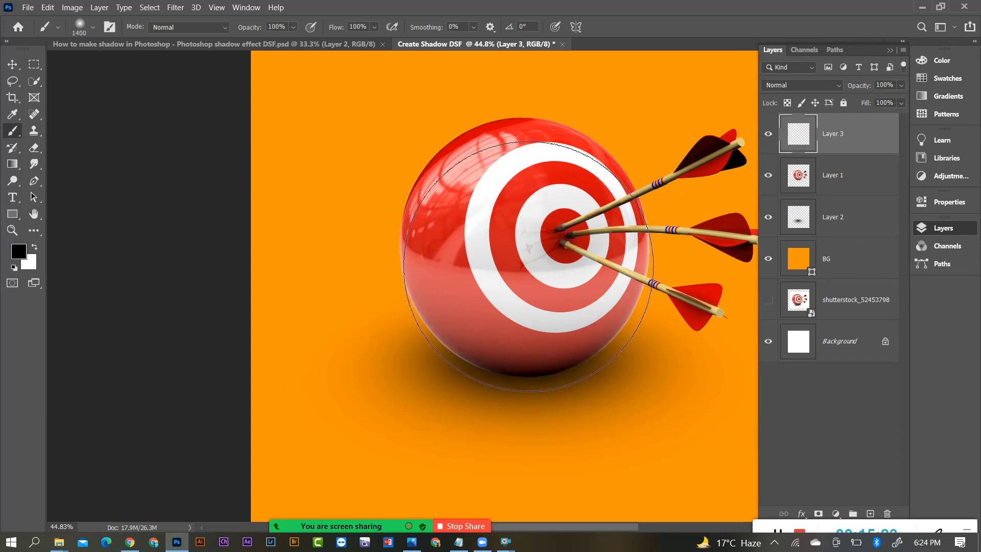
pyautogui.click(526, 264)
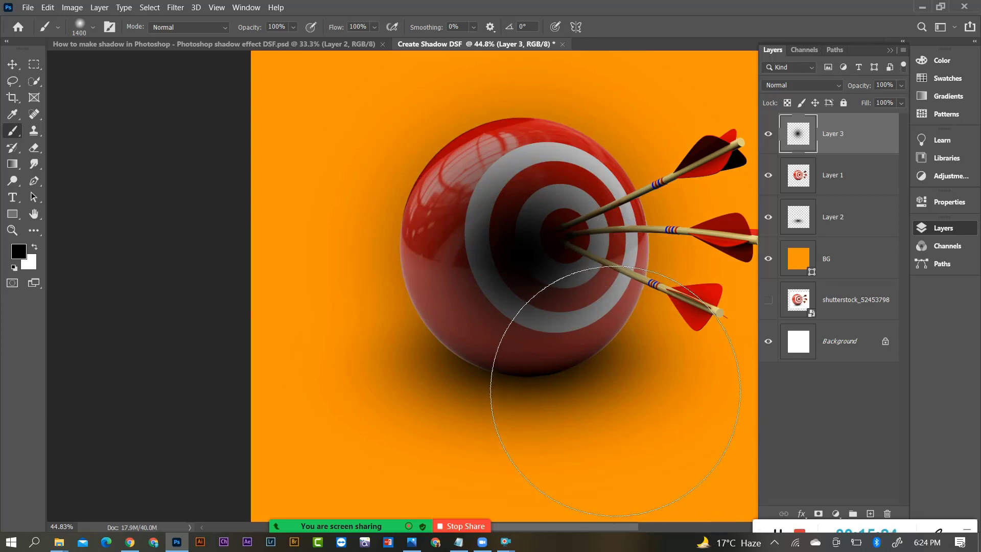
# Step: Free-transform the new dab on Layer 3, flattening it to 20.83% height and placing it over the ball's lower part
pyautogui.click(12, 64)
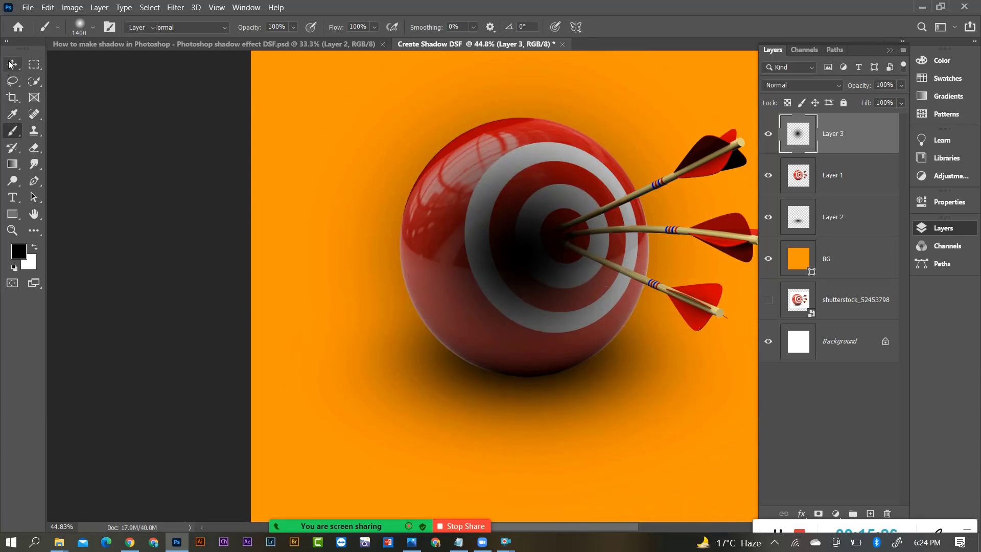
pyautogui.hotkey('ctrl', 't')
pyautogui.scroll(-3, 570, 166)
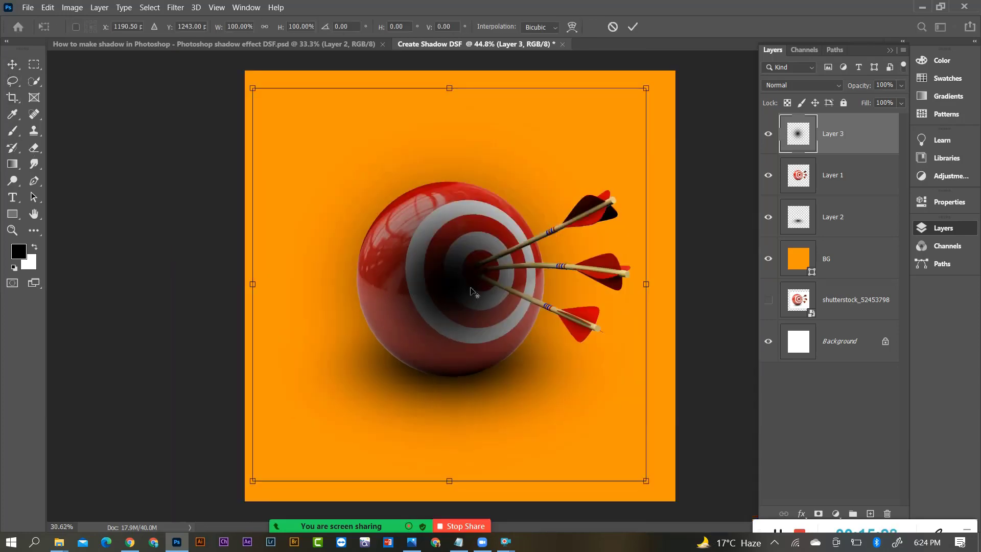
pyautogui.moveTo(450, 107); pyautogui.dragTo(450, 389)
pyautogui.moveTo(447, 438); pyautogui.dragTo(453, 362)
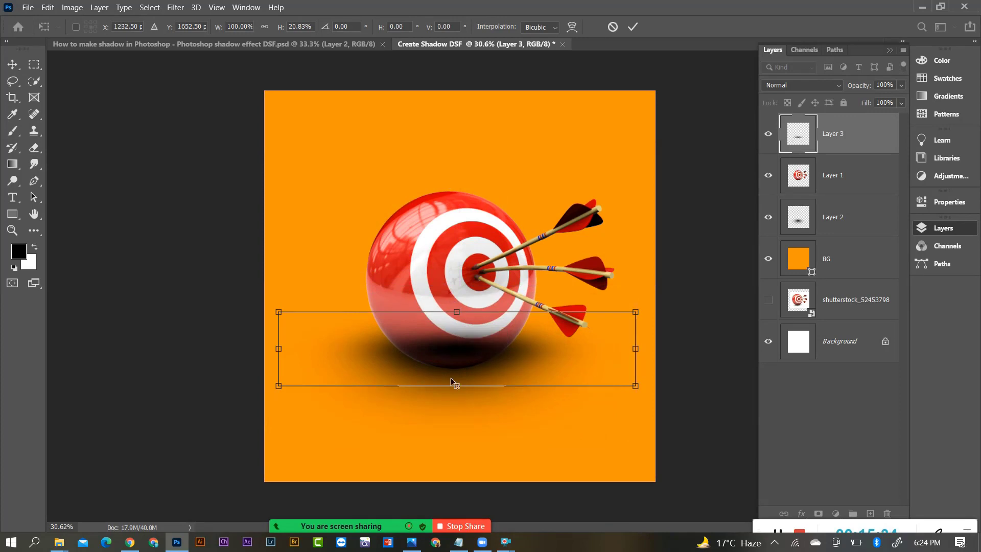
# Step: Enlarge the flattened dab to 118.63% width and 24.74% height, centre it over the ball's lower part and apply the transform
pyautogui.scroll(3, 453, 378)
pyautogui.hotkey('alt', 'space')
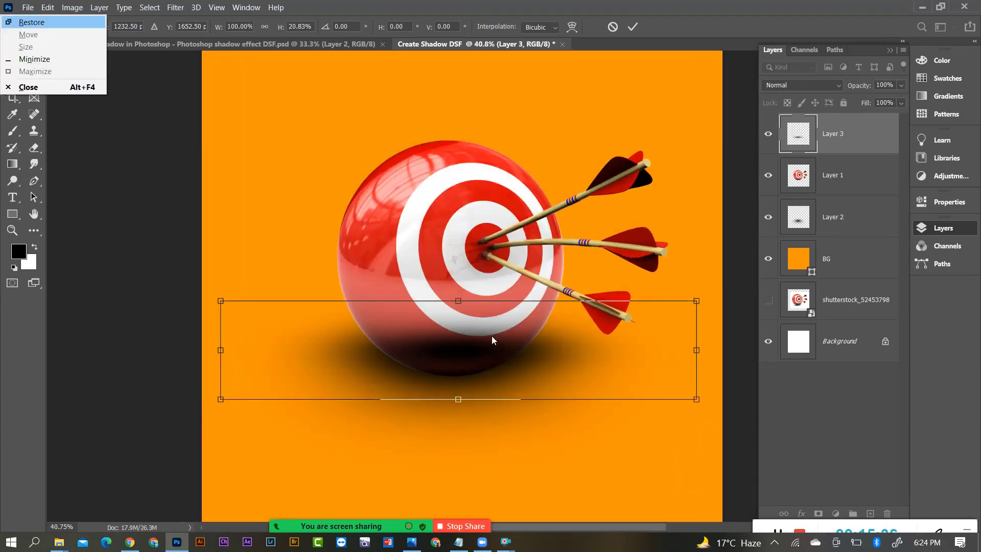
pyautogui.press('Escape')
pyautogui.moveTo(473, 353); pyautogui.dragTo(476, 330)
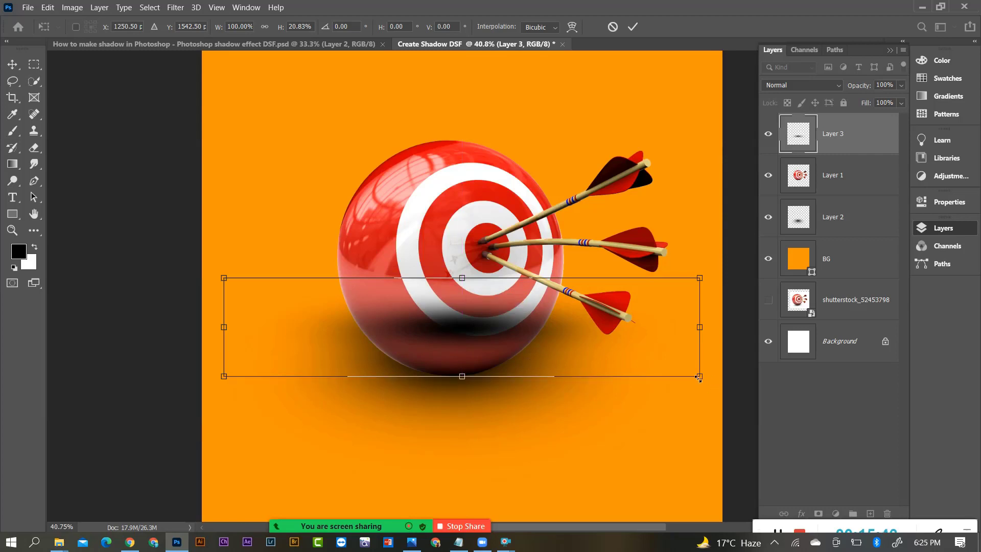
pyautogui.moveTo(698, 378); pyautogui.dragTo(735, 418)
pyautogui.moveTo(527, 332)
pyautogui.mouseDown()
pyautogui.moveTo(527, 351)
pyautogui.moveTo(521, 342)
pyautogui.mouseUp()
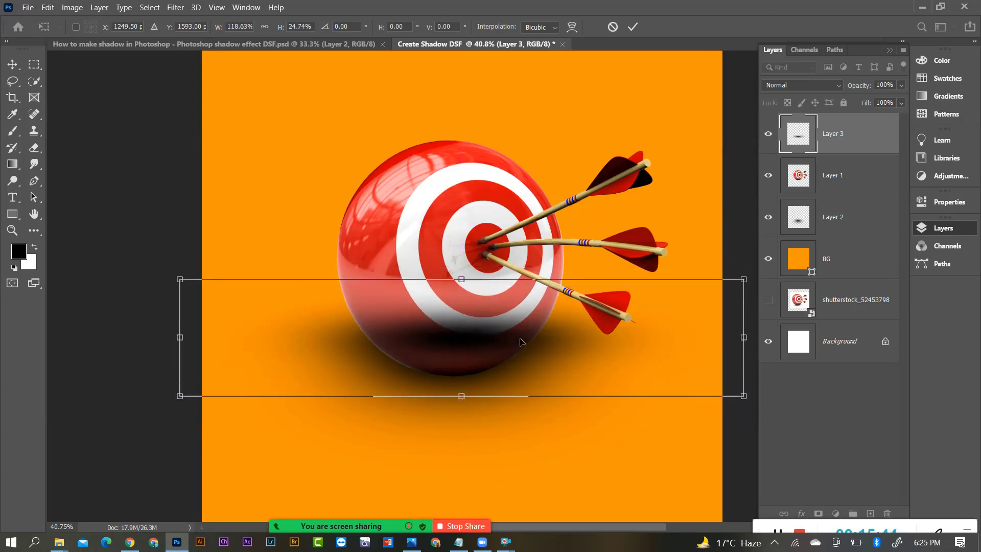
pyautogui.press('Return')
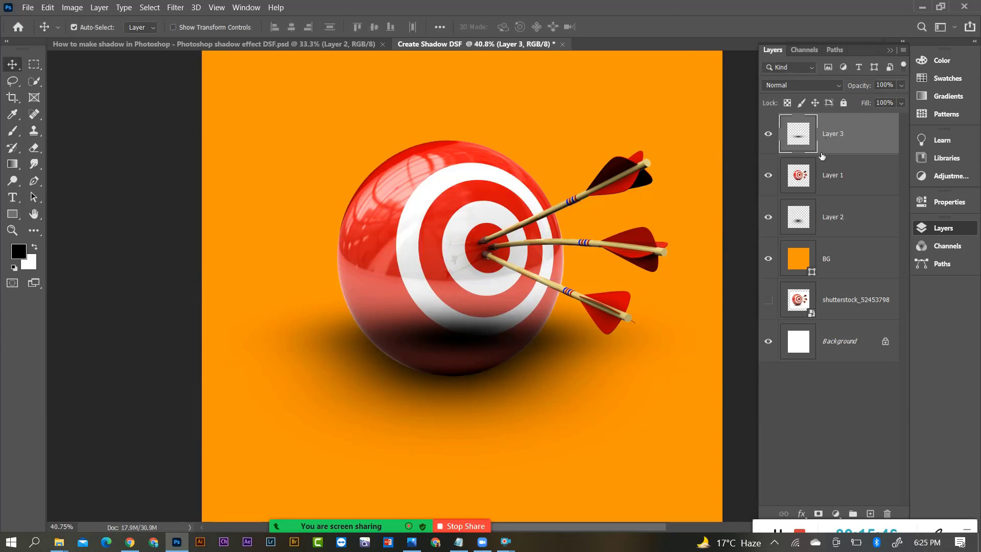
# Step: Clip Layer 3 to the ball layer, Layer 1, and move the dark shading down onto the ball's bottom edge
pyautogui.keyDown('alt'); pyautogui.click(794, 152); pyautogui.keyUp('alt')
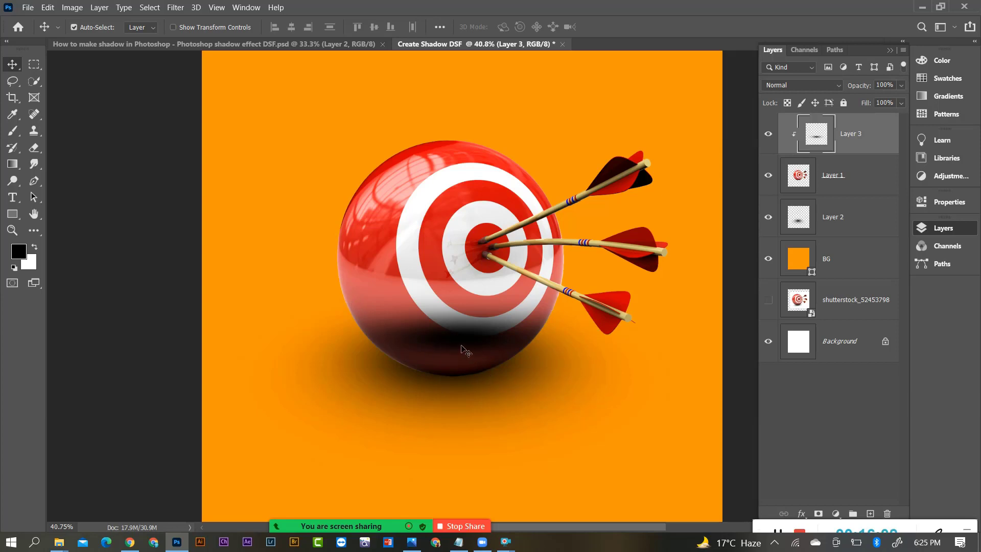
pyautogui.moveTo(453, 343); pyautogui.dragTo(449, 396)
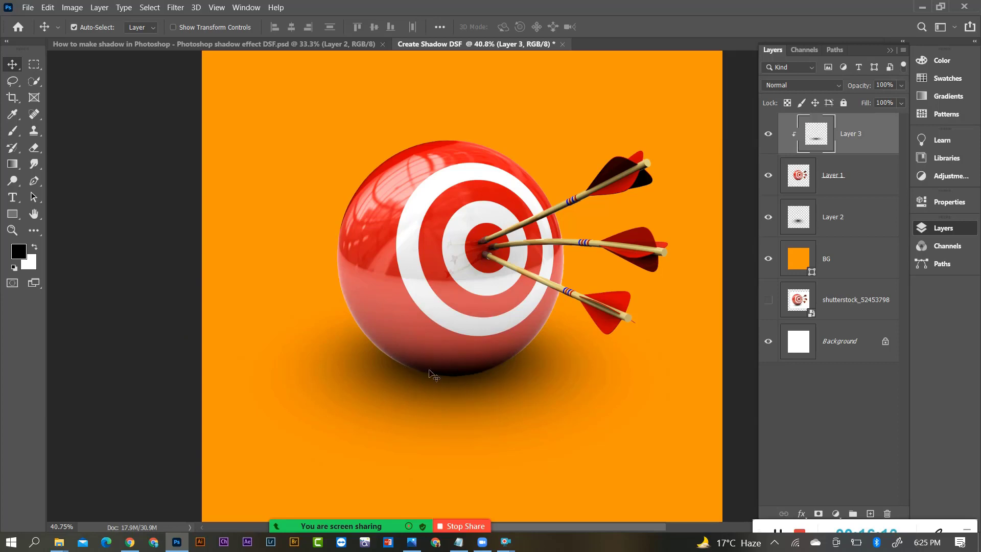
pyautogui.moveTo(466, 377); pyautogui.dragTo(458, 364)
# Step: Lower the clipped shading layer's opacity to 33% and reposition the shading along the ball's underside
pyautogui.click(900, 86)
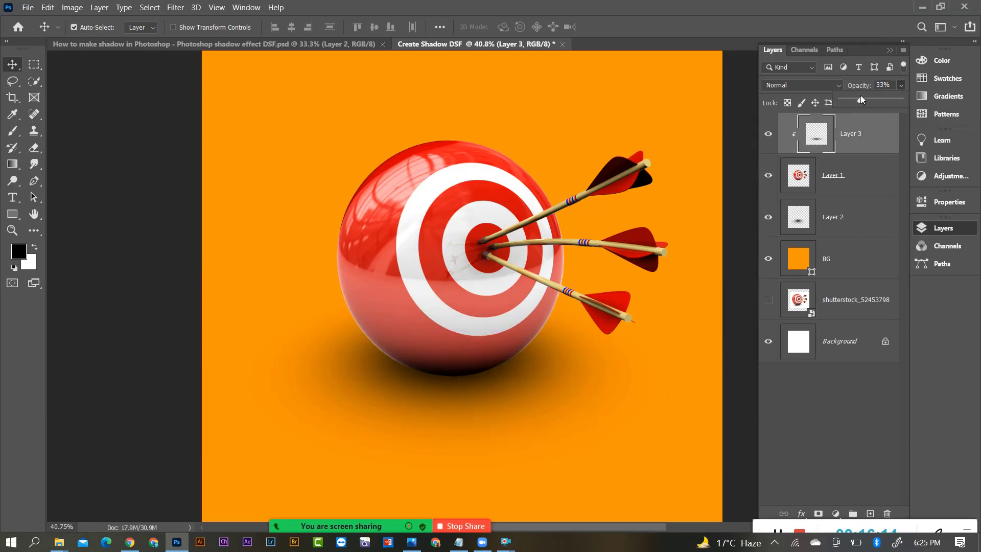
pyautogui.click(477, 376)
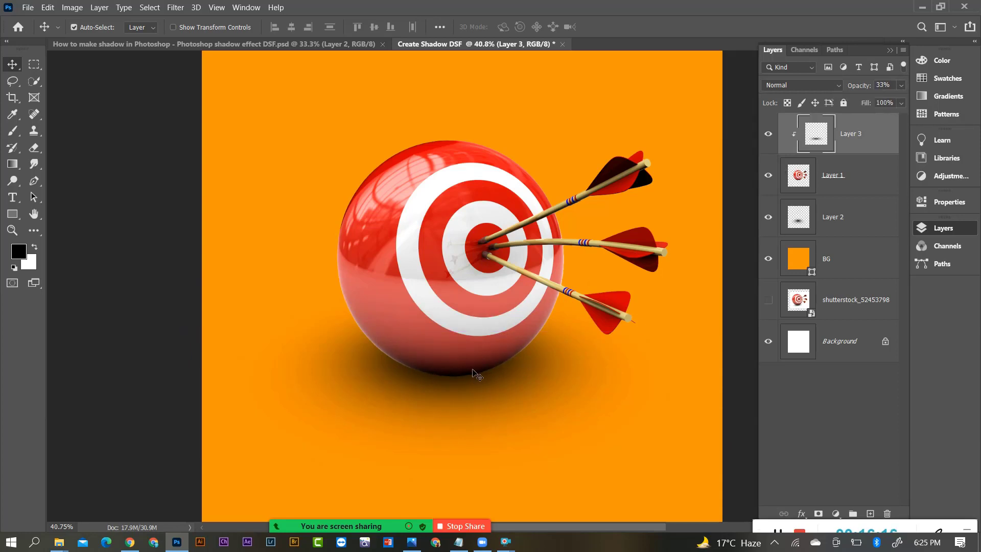
pyautogui.moveTo(473, 370); pyautogui.dragTo(550, 333)
pyautogui.moveTo(445, 265); pyautogui.dragTo(536, 362)
# Step: Free-transform the clipped shading, stretching it upward to 130.05% height and slightly downward, and apply the transform
pyautogui.hotkey('ctrl', 't')
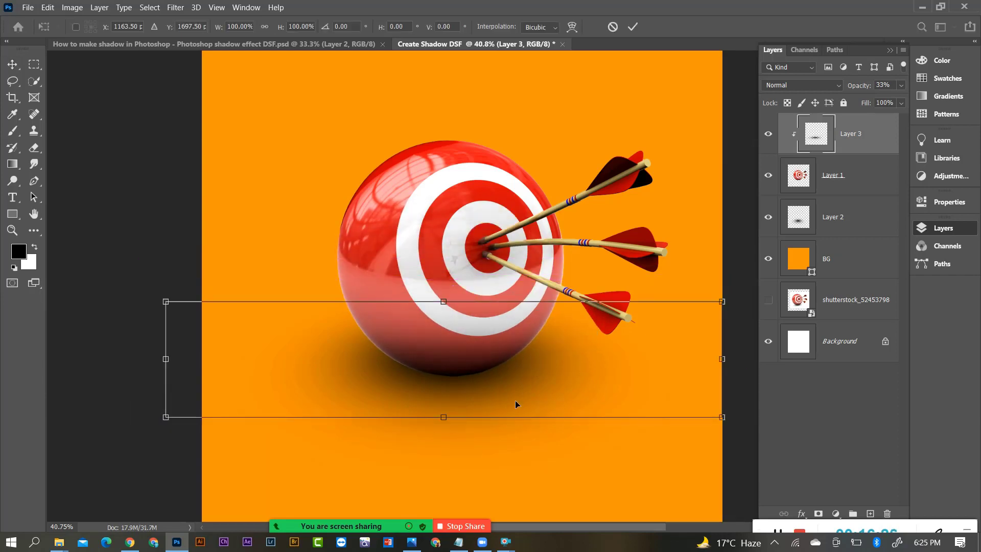
pyautogui.moveTo(444, 302); pyautogui.dragTo(443, 266)
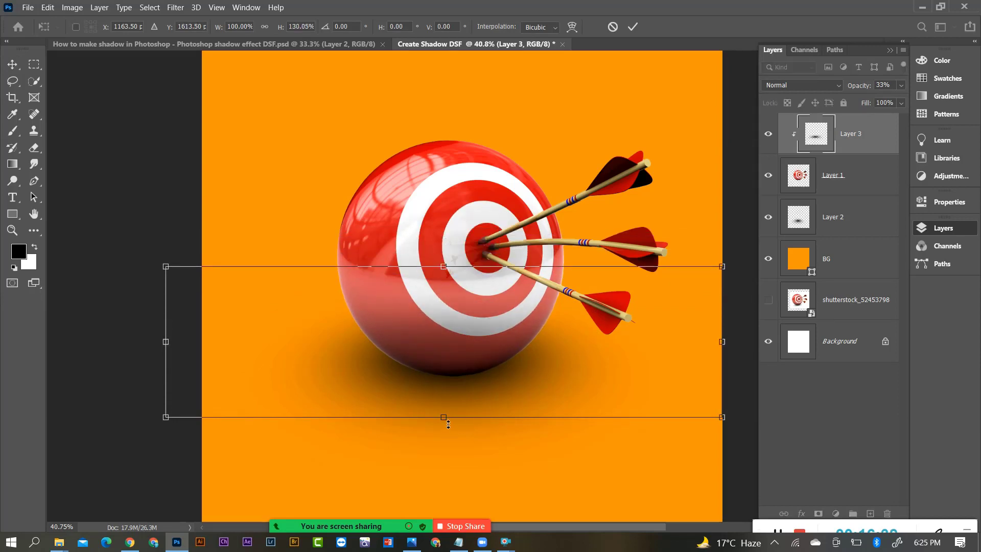
pyautogui.moveTo(448, 424)
pyautogui.mouseDown()
pyautogui.moveTo(444, 444)
pyautogui.moveTo(442, 428)
pyautogui.mouseUp()
pyautogui.press('Return')
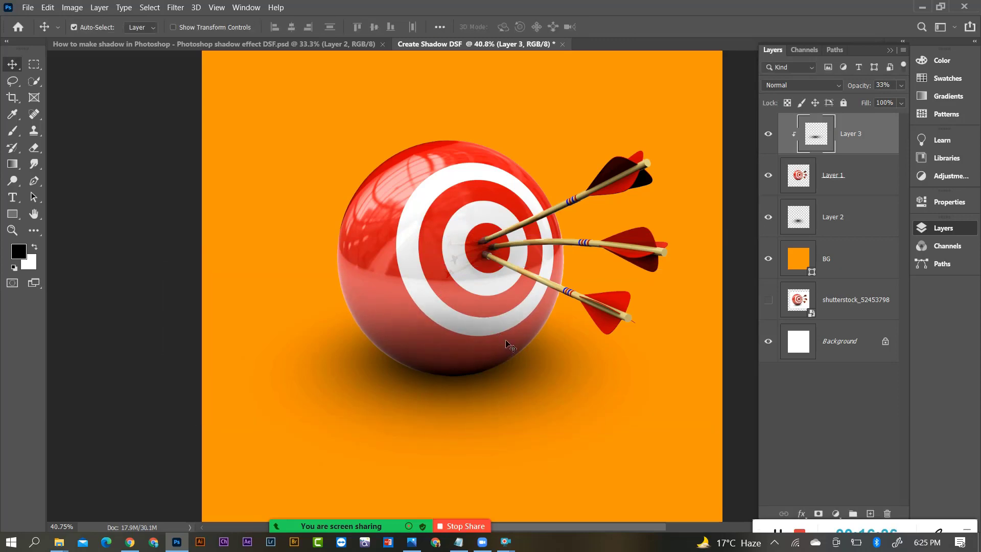
# Step: Perspective-transform the clipped shading on Layer 3, spreading its right and left edges taller, and apply the transform
pyautogui.hotkey('ctrl', 't')
pyautogui.rightClick(486, 342)
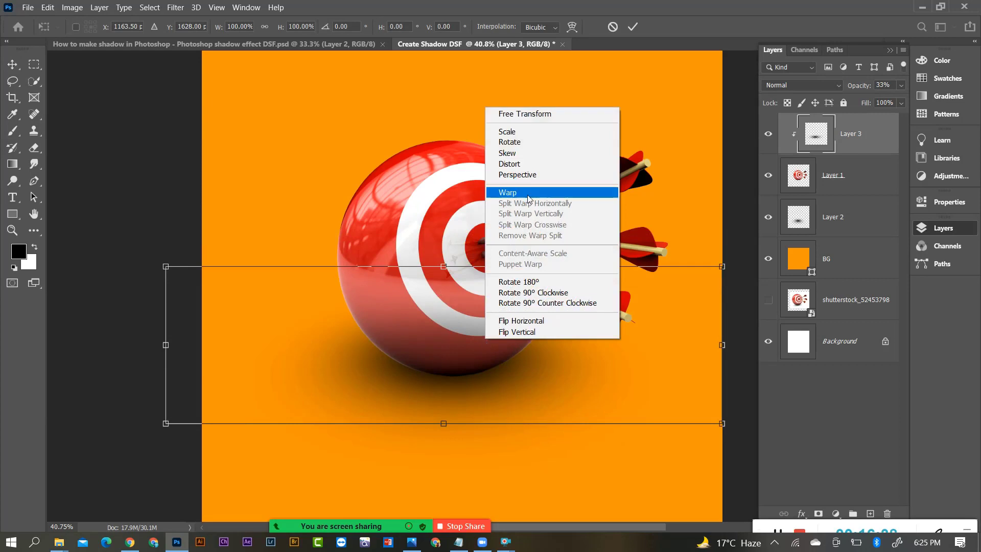
pyautogui.click(517, 175)
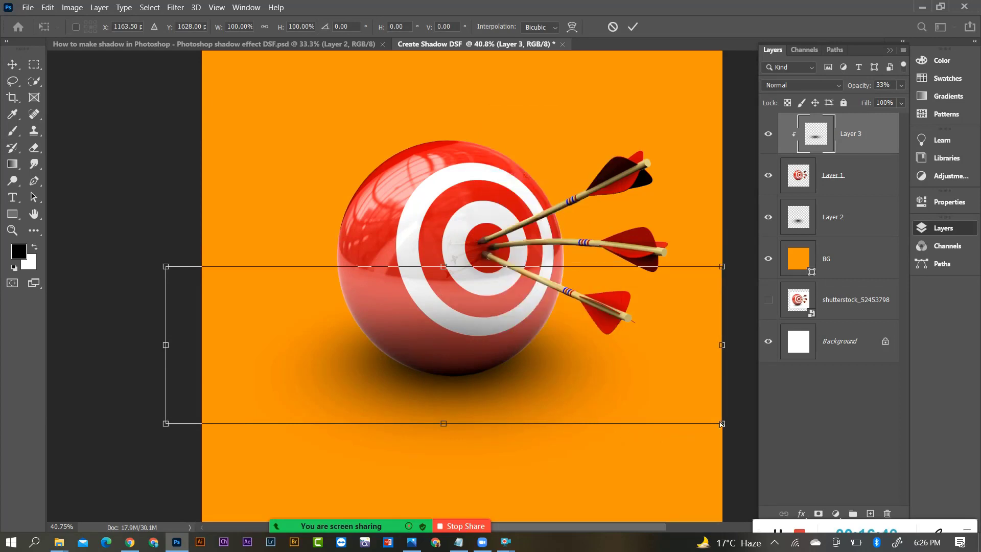
pyautogui.moveTo(722, 423); pyautogui.dragTo(762, 407)
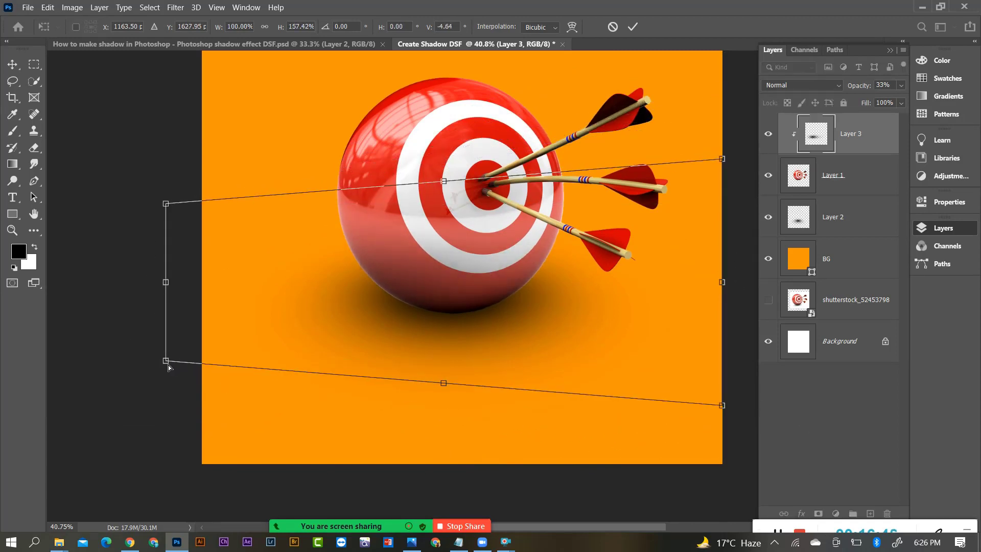
pyautogui.moveTo(168, 367); pyautogui.dragTo(132, 403)
pyautogui.press('Return')
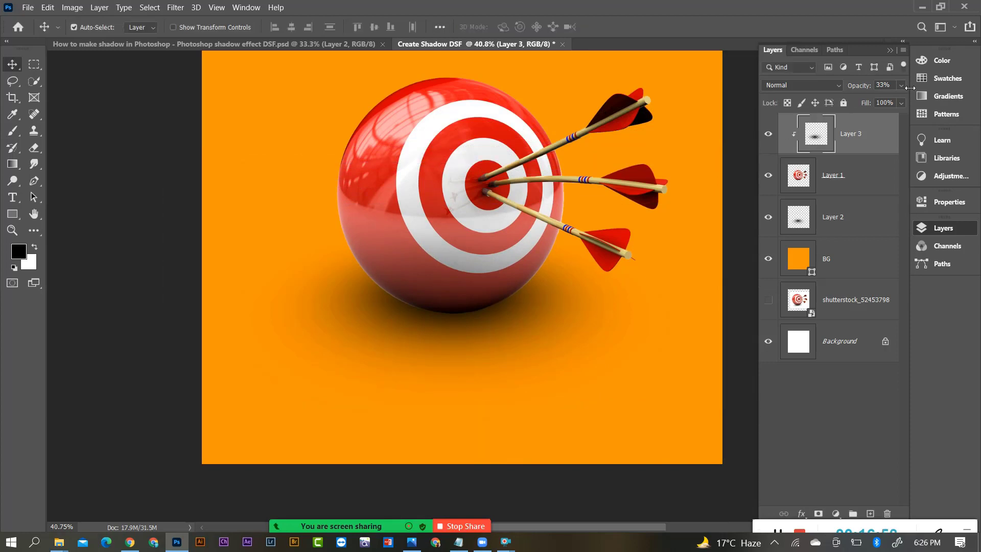
# Step: Set the opacity of the clipped shading layer, Layer 3, to 37%
pyautogui.click(901, 86)
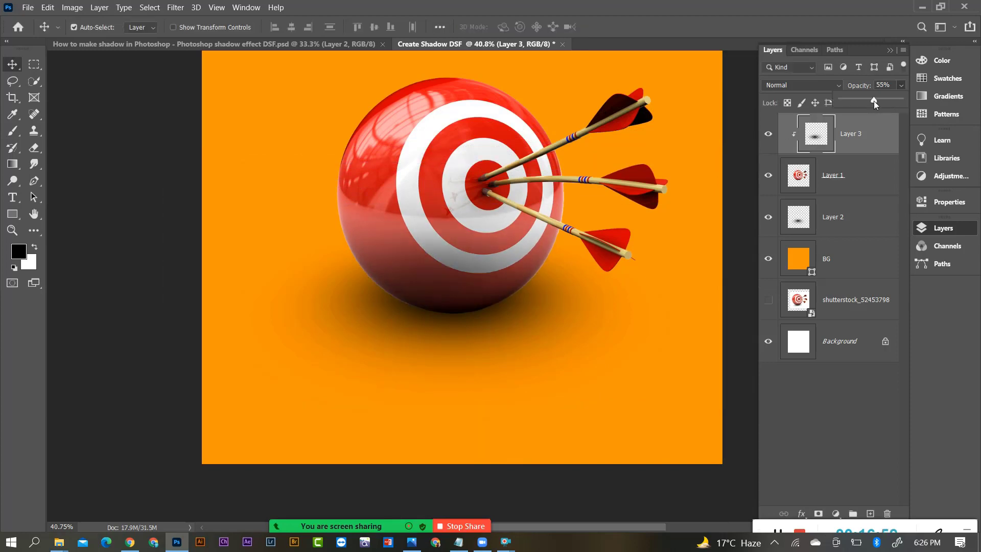
pyautogui.moveTo(861, 100); pyautogui.dragTo(866, 102)
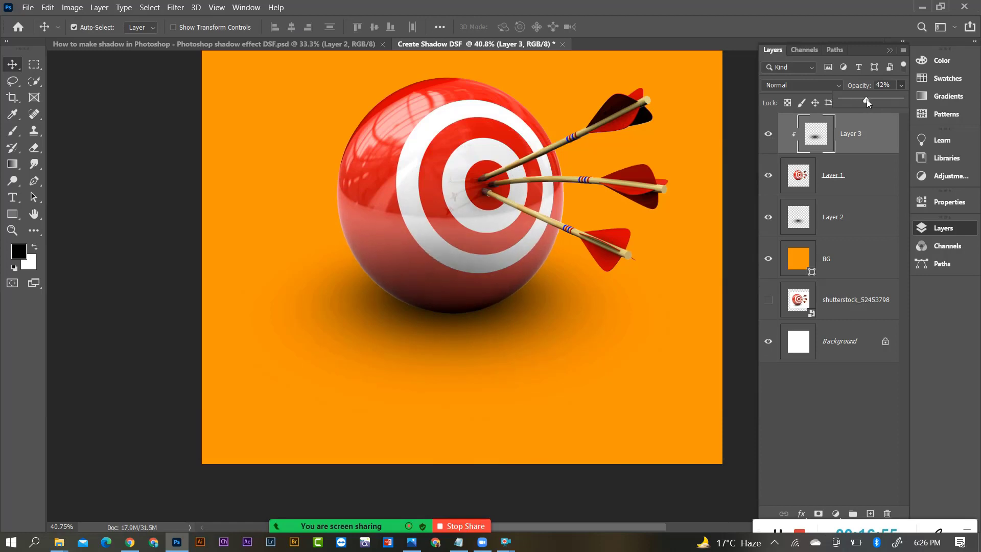
pyautogui.click(851, 145)
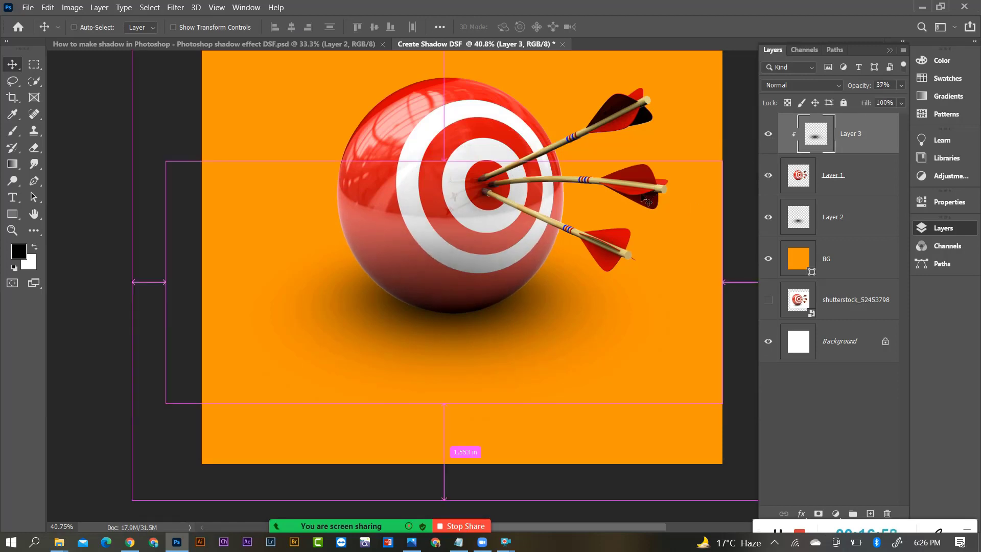
# Step: Free-transform the clipped shading to shift it left and slightly up on the ball, and apply the transform
pyautogui.hotkey('ctrl', 't')
pyautogui.moveTo(437, 299); pyautogui.dragTo(401, 286)
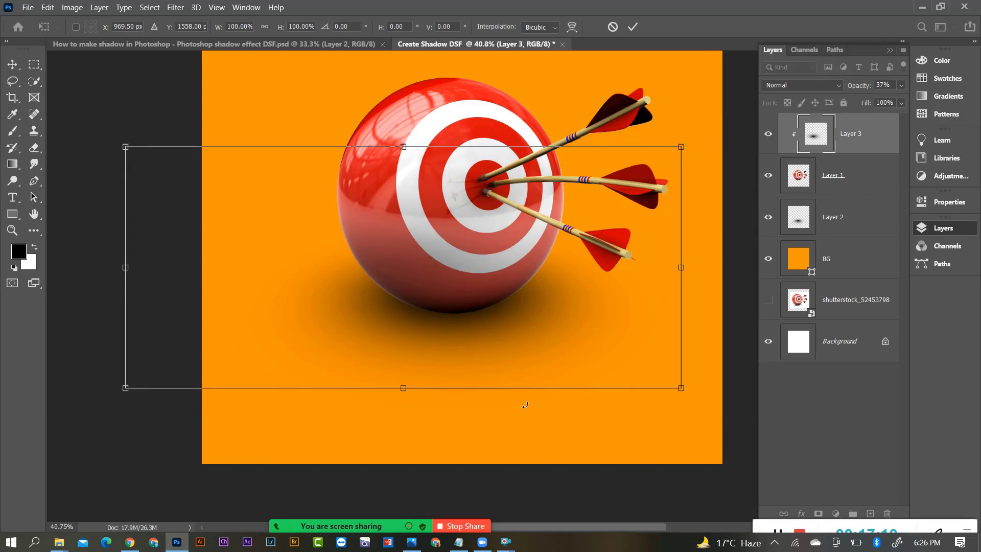
pyautogui.press('Return')
pyautogui.scroll(-3, 622, 324)
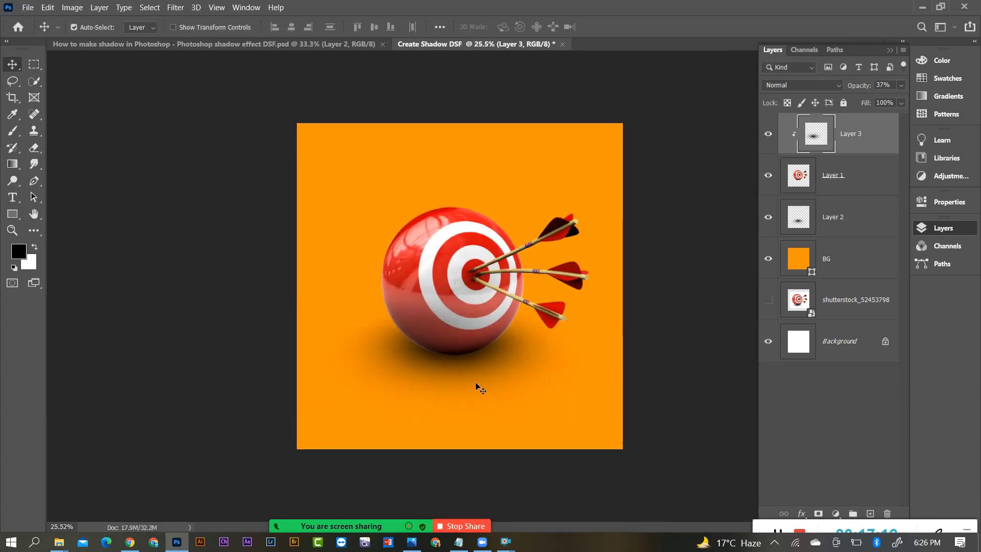
pyautogui.scroll(1, 445, 361)
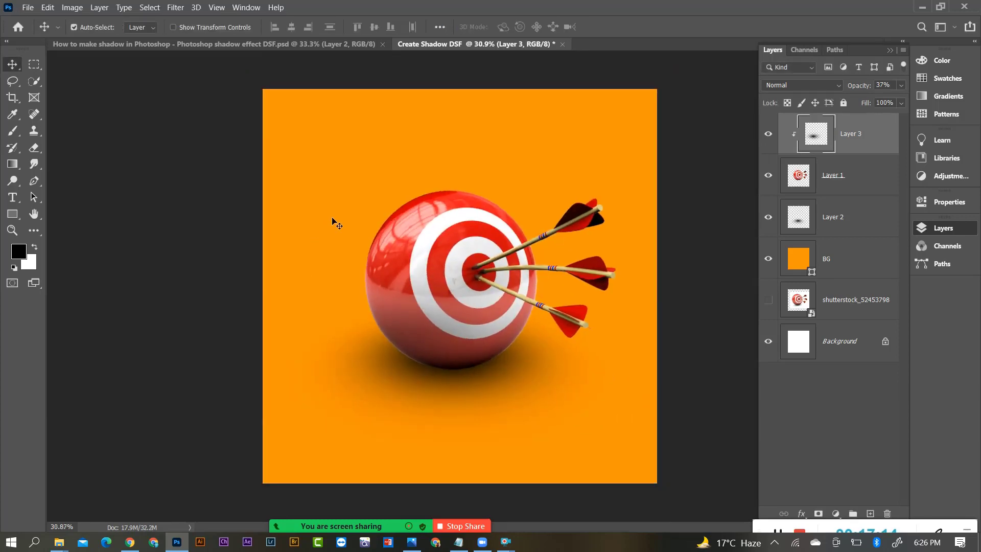
# Step: Undo the accidental background move and lock the position of BG, Layer 1, Layer 2 and Layer 3
pyautogui.moveTo(335, 223); pyautogui.dragTo(479, 402)
pyautogui.hotkey('ctrl', 'z')
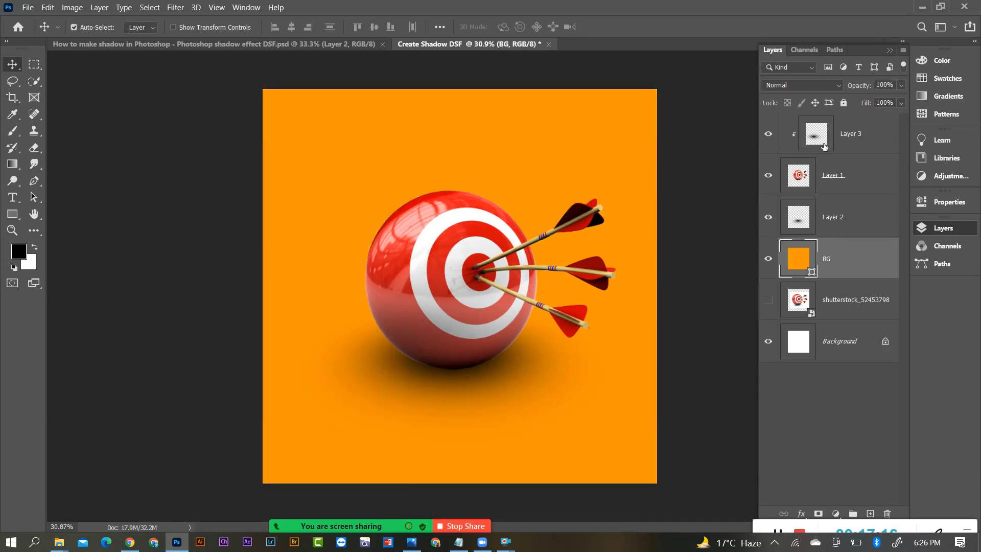
pyautogui.click(853, 311)
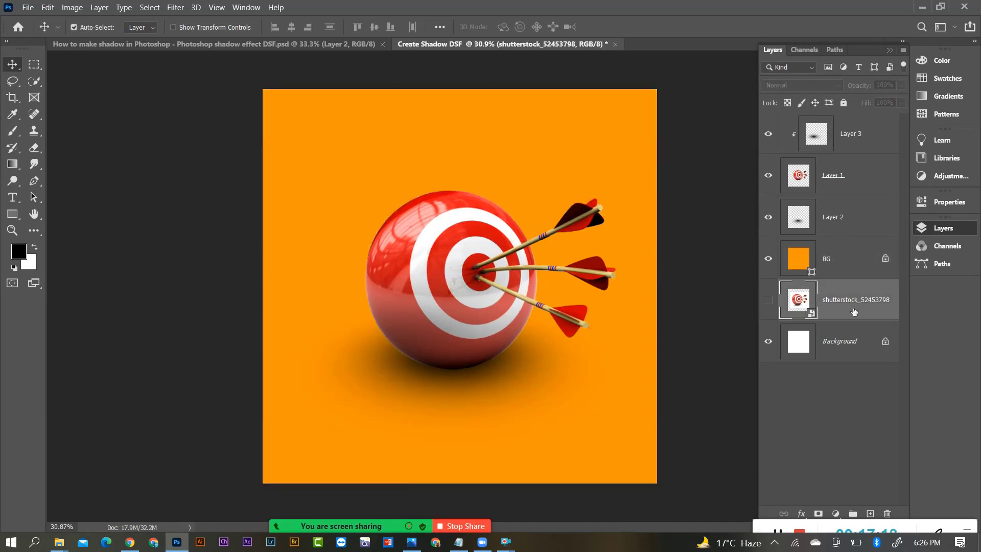
pyautogui.click(847, 186)
pyautogui.click(815, 102)
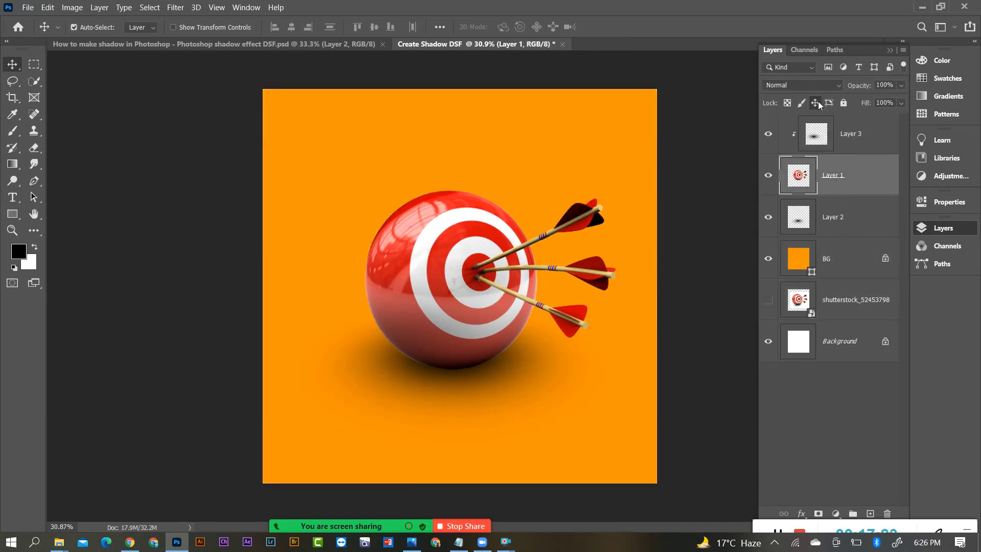
pyautogui.click(836, 222)
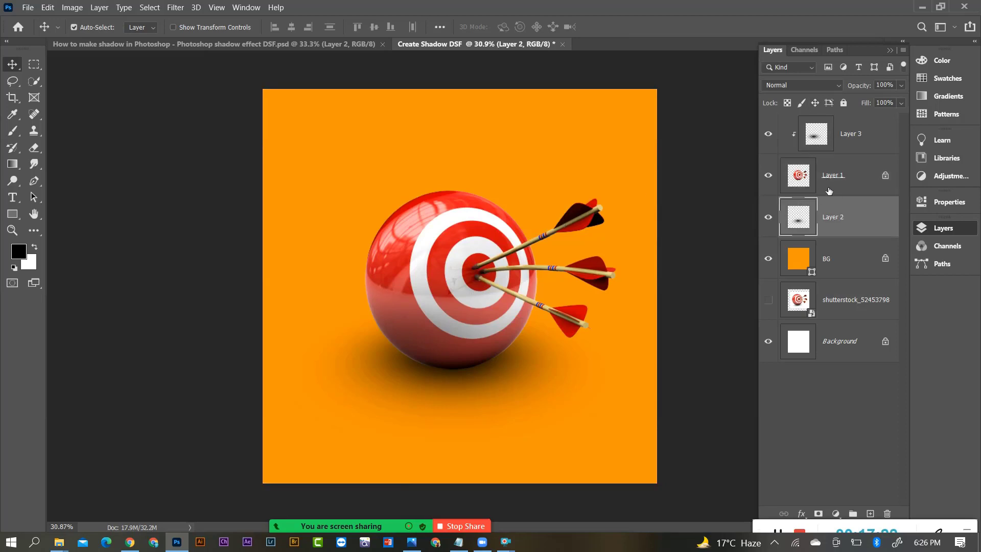
pyautogui.click(815, 103)
pyautogui.click(842, 141)
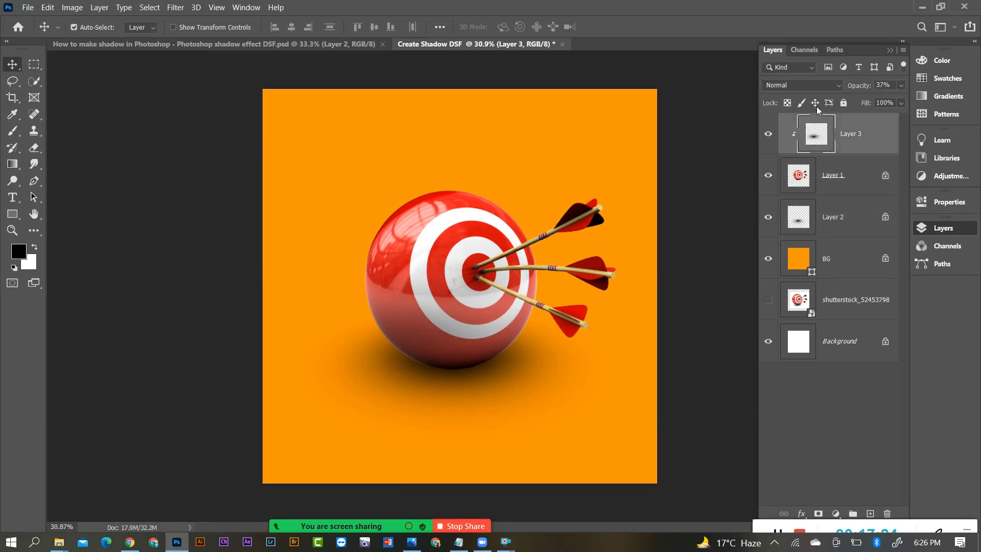
pyautogui.click(815, 103)
pyautogui.scroll(-1, 440, 364)
pyautogui.scroll(2, 511, 353)
pyautogui.scroll(-1, 546, 335)
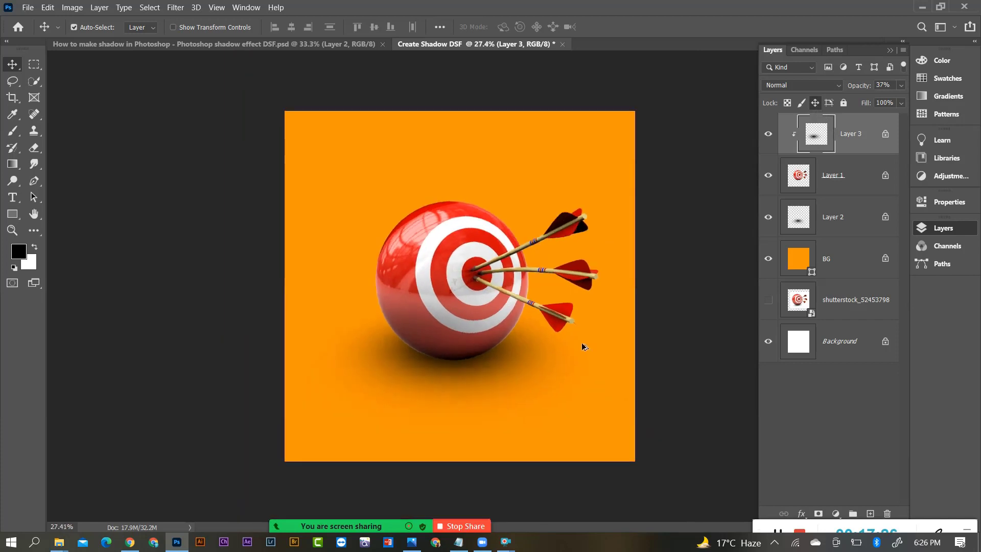
pyautogui.scroll(2, 582, 345)
pyautogui.scroll(-1, 570, 331)
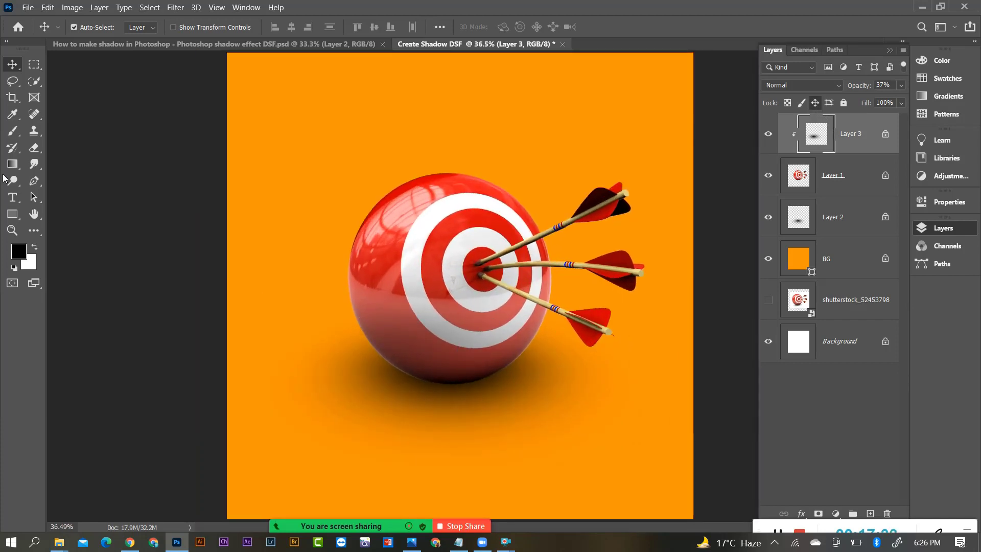
pyautogui.press('t')
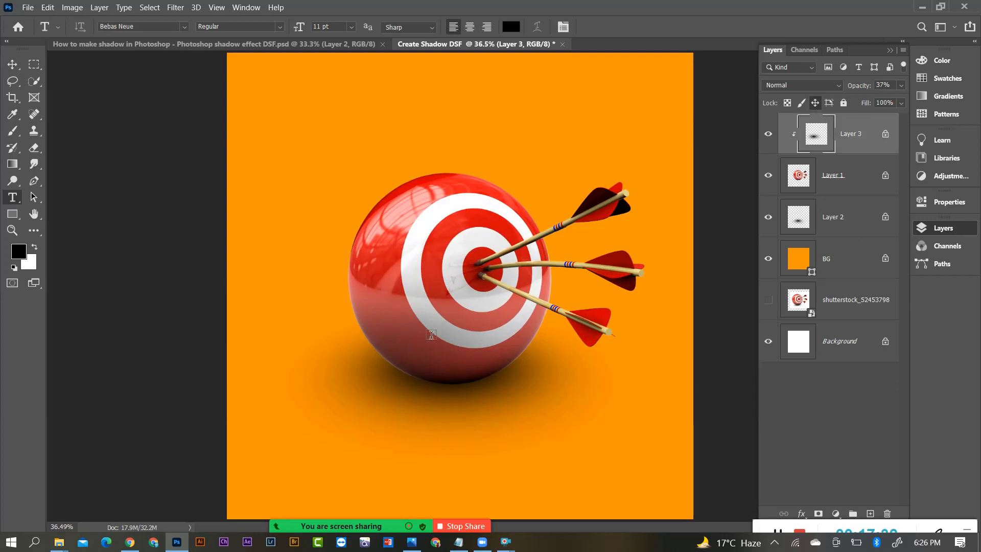
# Step: Copy the three-line headline text from the finished shadow design document into Create Shadow DSF, placing it above the ball
pyautogui.click(338, 45)
pyautogui.click(11, 64)
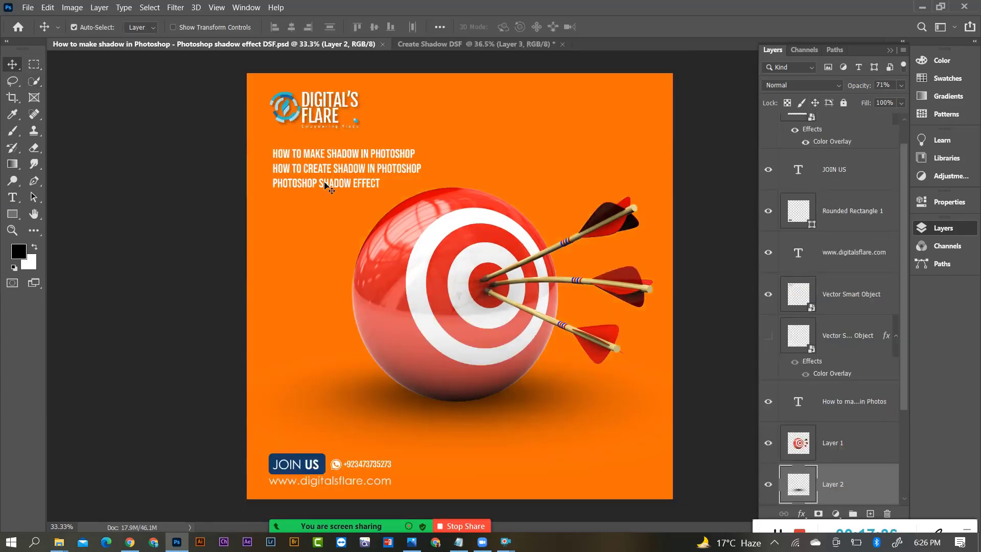
pyautogui.moveTo(330, 176); pyautogui.dragTo(465, 63)
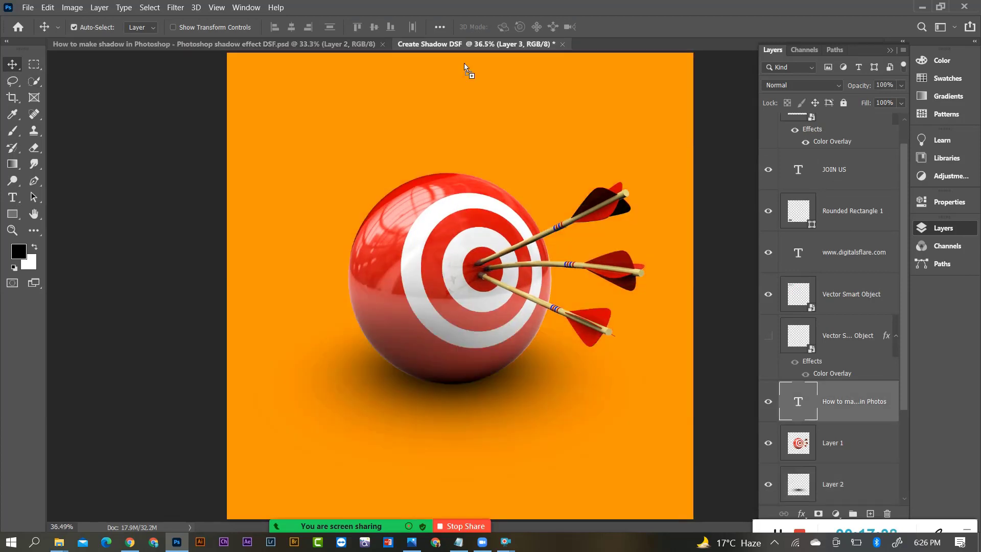
pyautogui.moveTo(379, 132); pyautogui.dragTo(379, 132)
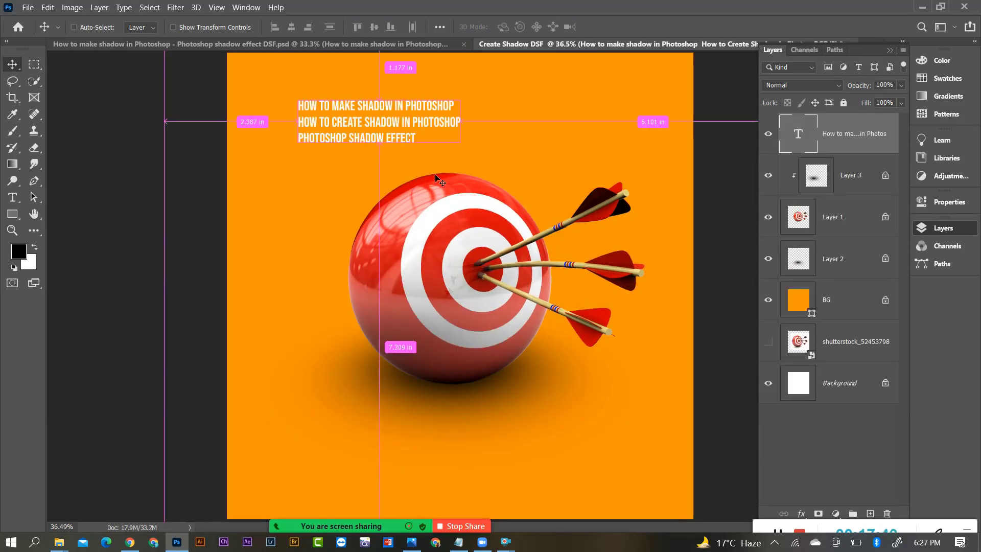
# Step: Scale the headline text up proportionally to 141.32% and apply the transform
pyautogui.hotkey('ctrl', 't')
pyautogui.moveTo(461, 149); pyautogui.dragTo(494, 155)
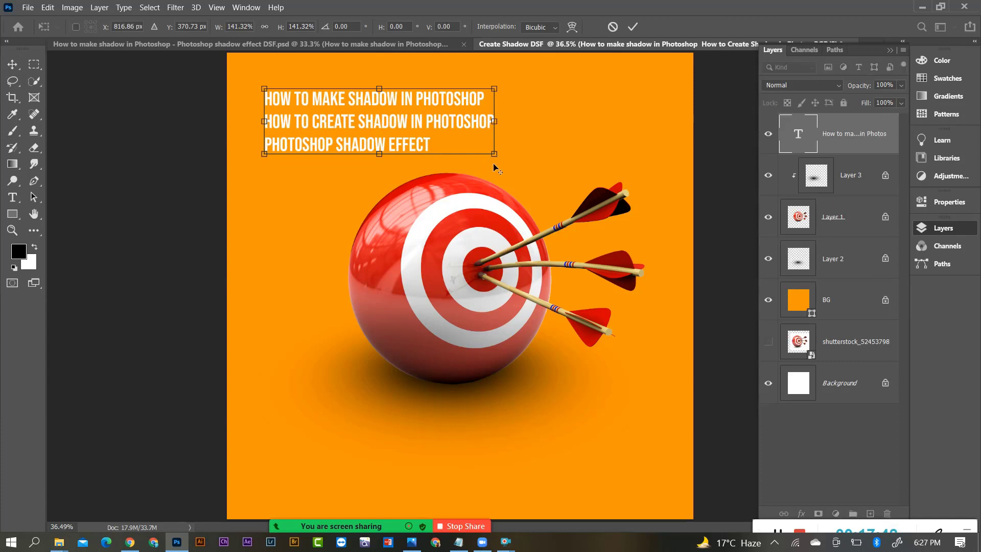
pyautogui.press('Return')
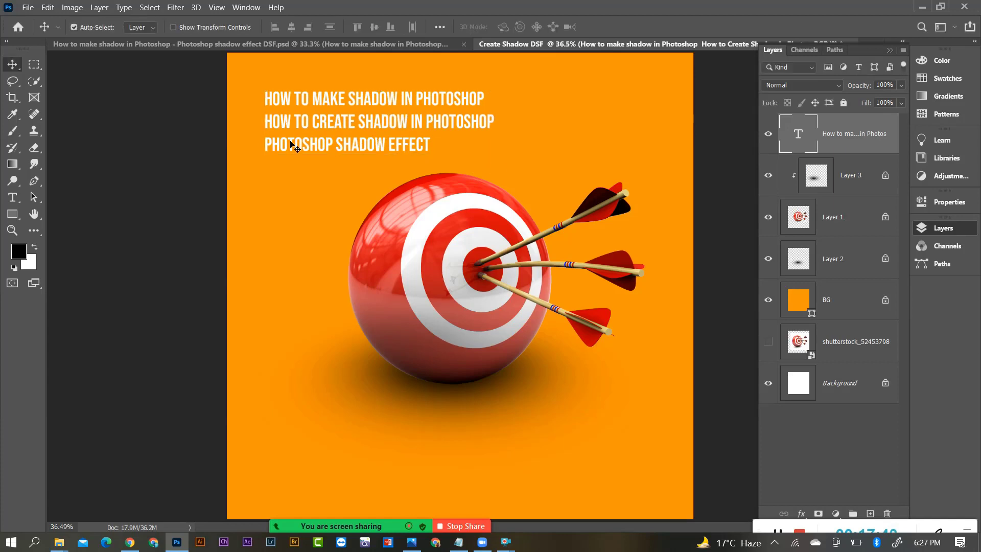
# Step: Centre-align all three headline lines and move the text block below the ball's ground shadow
pyautogui.click(12, 197)
pyautogui.moveTo(266, 99); pyautogui.dragTo(431, 145)
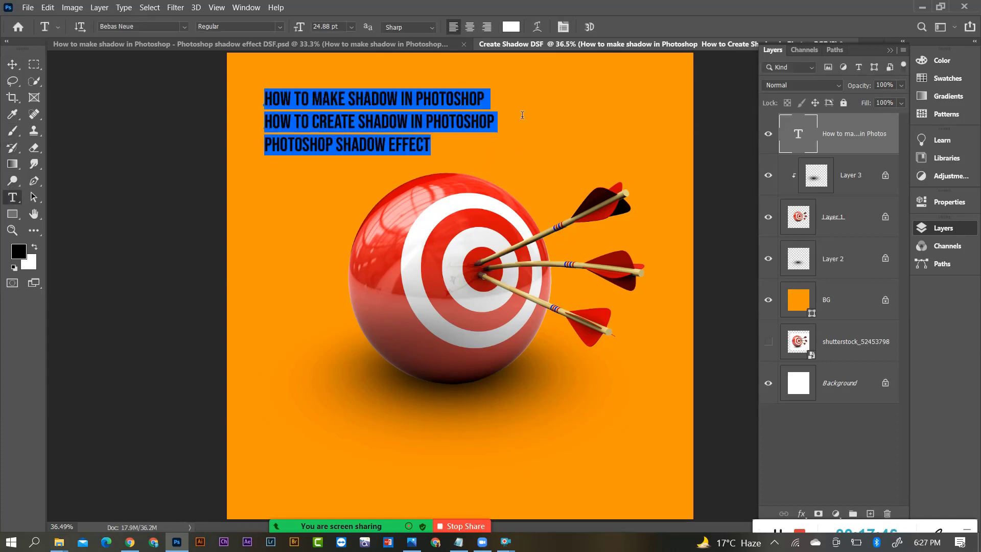
pyautogui.click(470, 27)
pyautogui.click(12, 65)
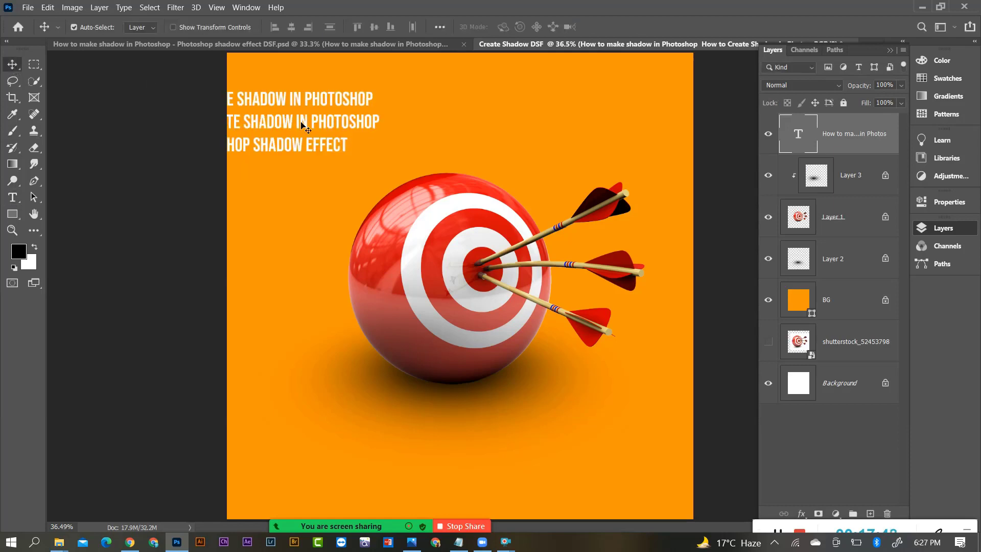
pyautogui.moveTo(305, 119); pyautogui.dragTo(491, 444)
pyautogui.scroll(-3, 531, 418)
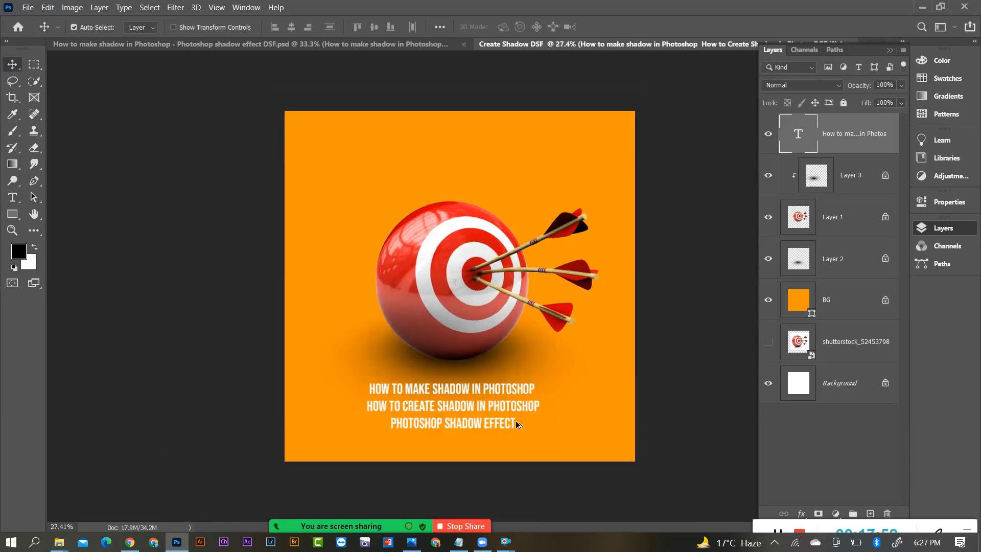
pyautogui.scroll(3, 467, 473)
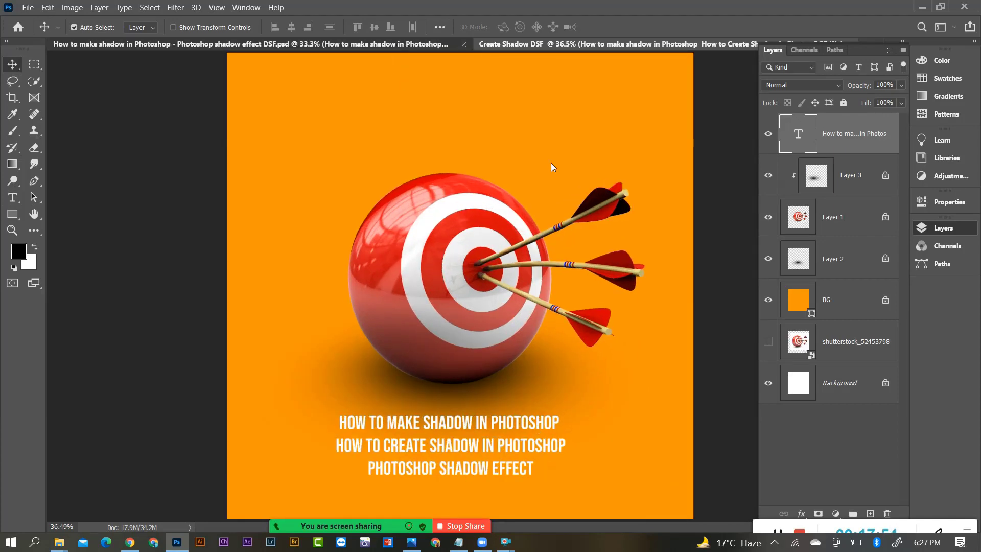
pyautogui.hotkey('ctrl', 'Tab')
pyautogui.click(359, 485)
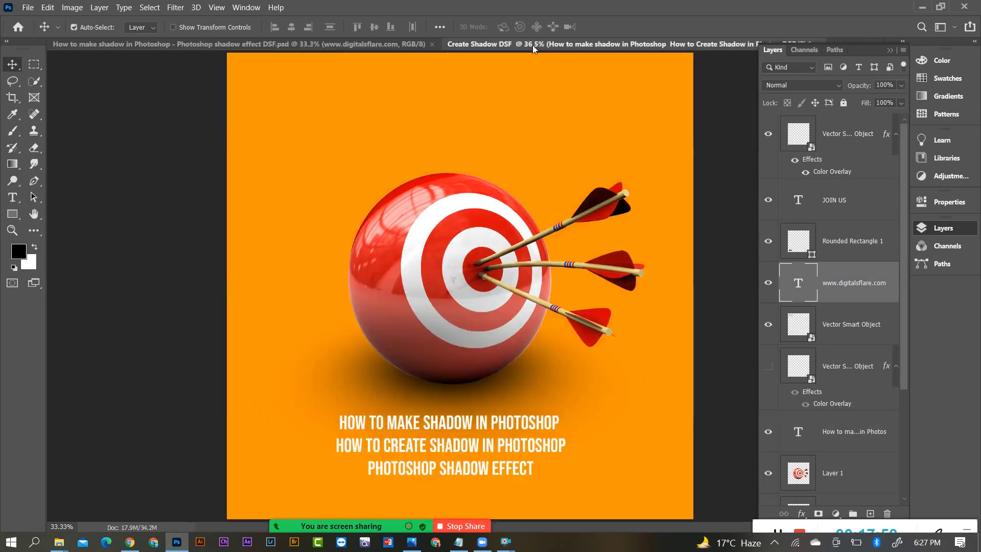
pyautogui.click(534, 45)
pyautogui.hotkey('ctrl', 'v')
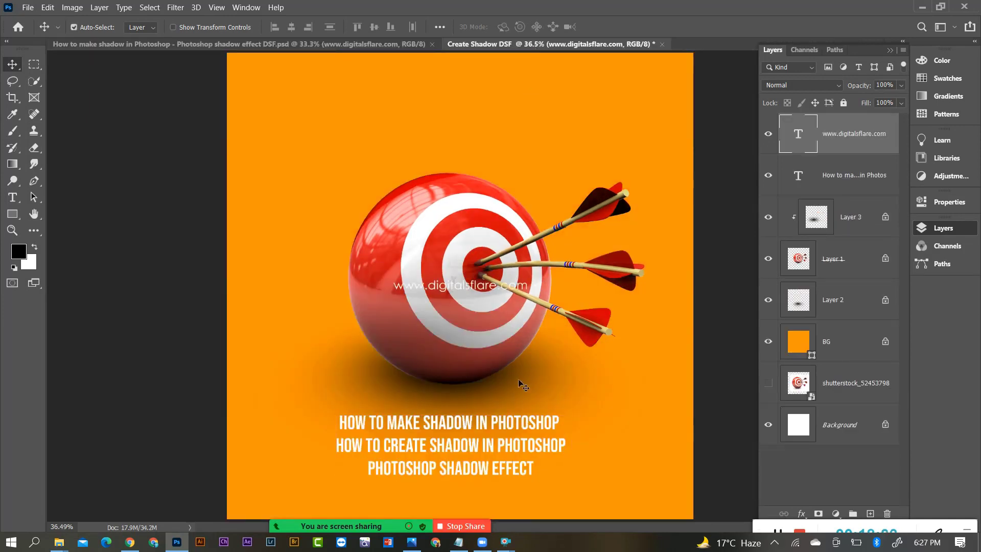
pyautogui.moveTo(450, 290); pyautogui.dragTo(449, 506)
pyautogui.scroll(-2, 546, 347)
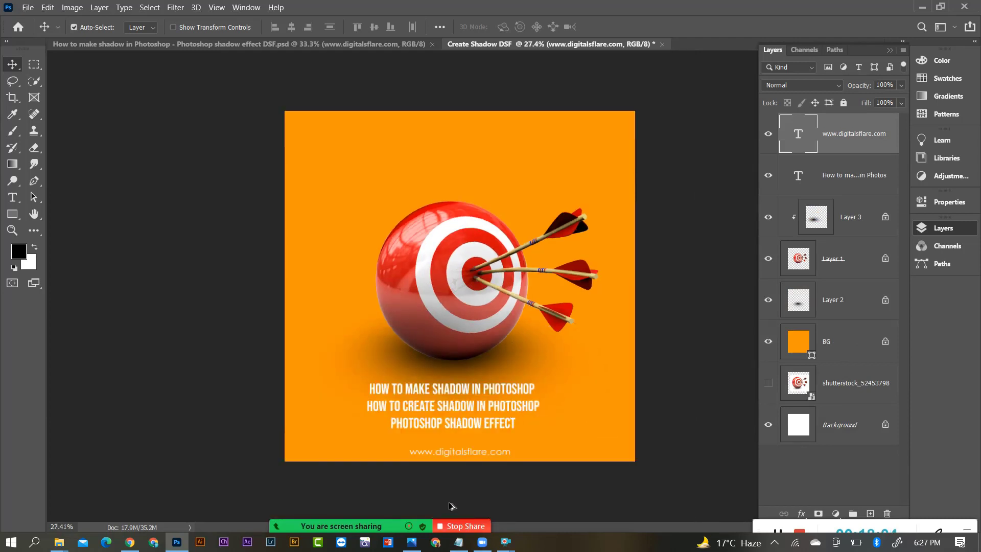
pyautogui.scroll(2, 567, 427)
pyautogui.scroll(-1, 536, 467)
pyautogui.moveTo(464, 510); pyautogui.dragTo(454, 510)
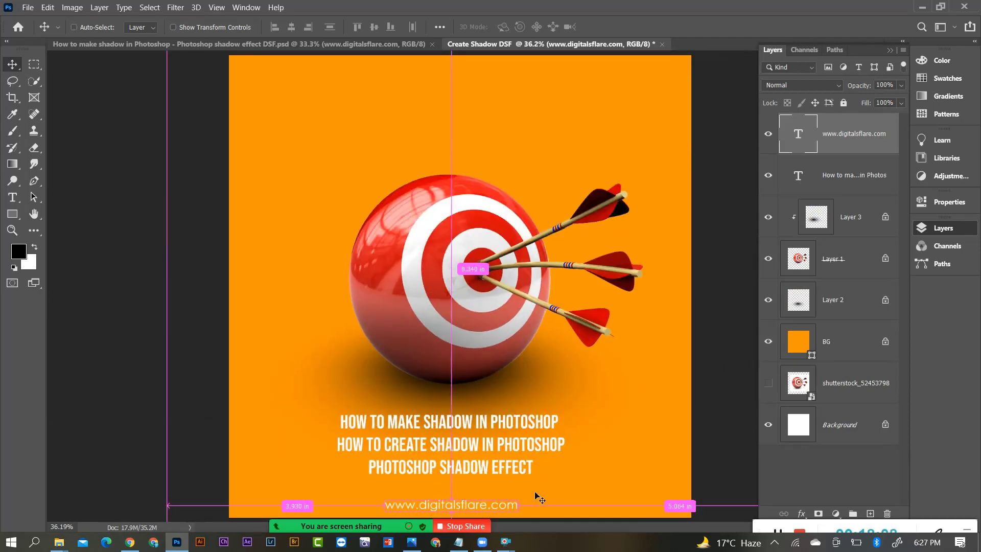
pyautogui.hotkey('ctrl', 't')
pyautogui.moveTo(522, 495); pyautogui.dragTo(529, 493)
pyautogui.press('Return')
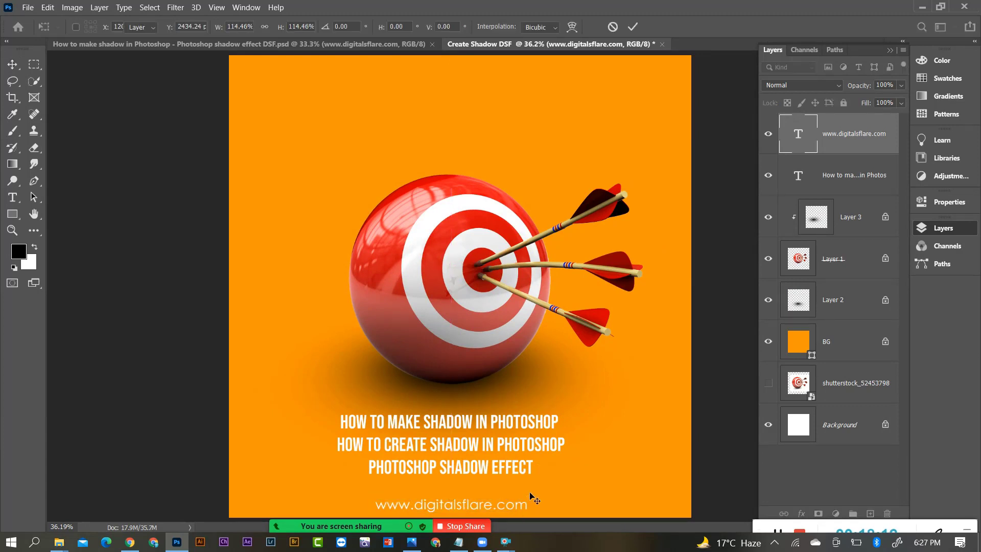
pyautogui.scroll(-4, 577, 435)
pyautogui.scroll(3, 466, 458)
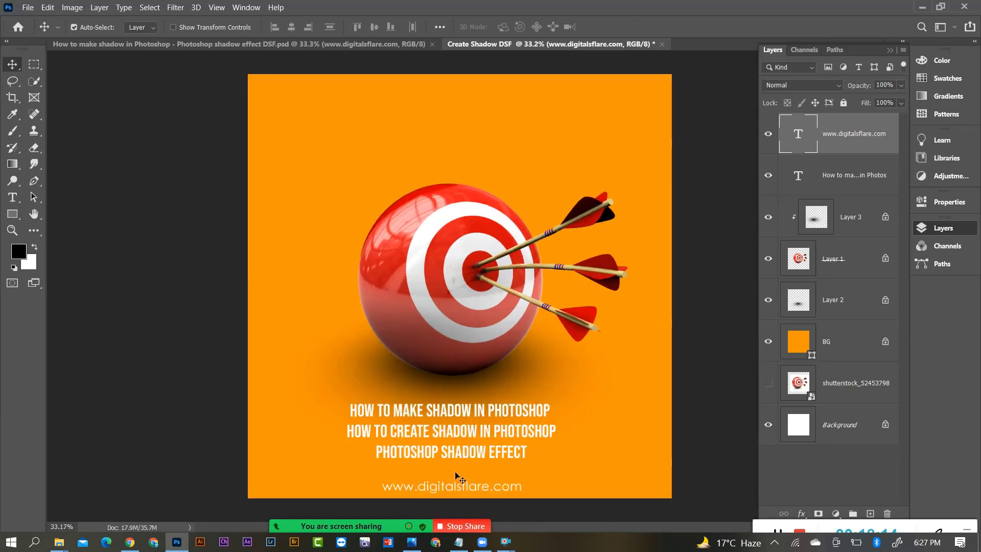
pyautogui.moveTo(453, 490); pyautogui.dragTo(455, 480)
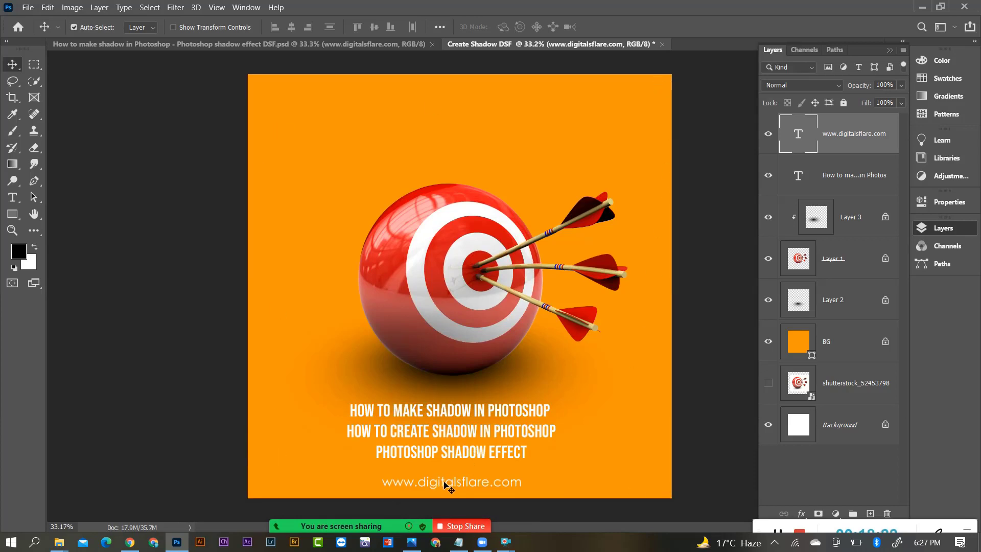
pyautogui.moveTo(439, 483); pyautogui.dragTo(445, 477)
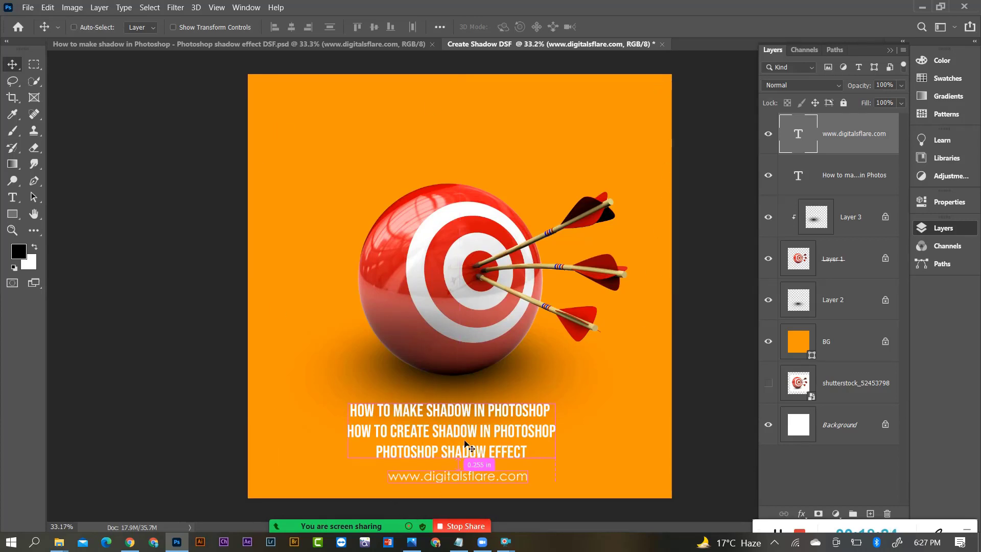
# Step: Undo the last move of the website text and centre both text layers horizontally on the canvas
pyautogui.hotkey('ctrl', 'z')
pyautogui.keyDown('shift'); pyautogui.click(459, 435); pyautogui.keyUp('shift')
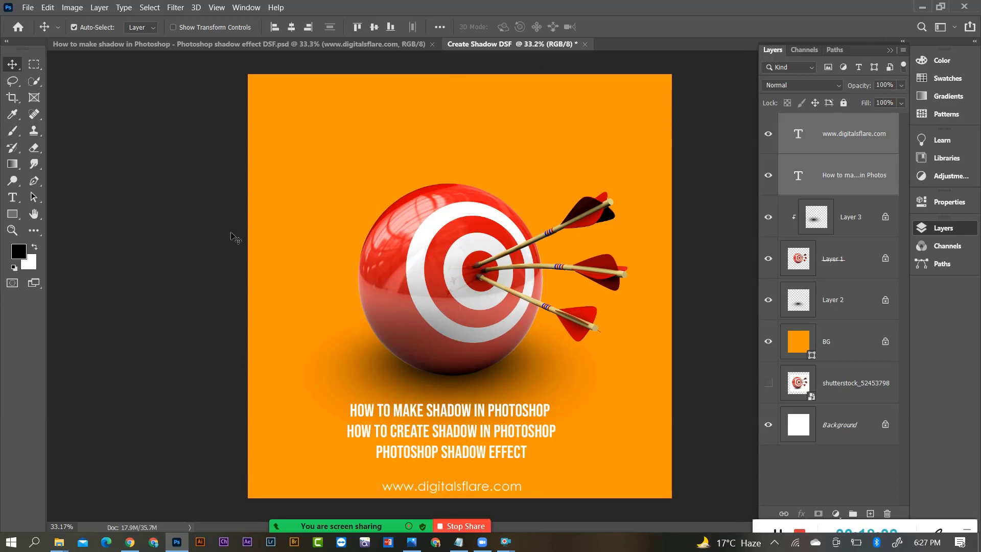
pyautogui.press('ctrl')
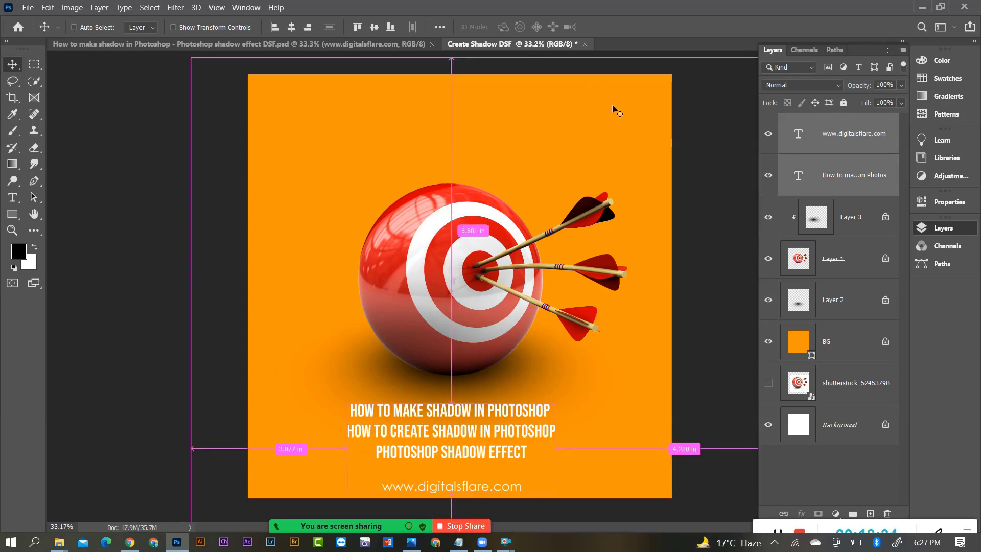
pyautogui.hotkey('ctrl', 'a')
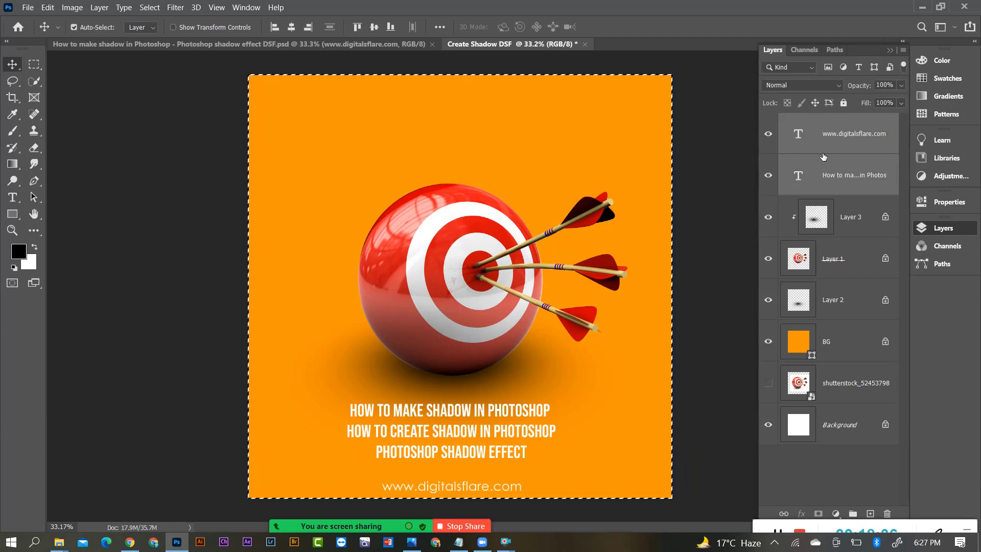
pyautogui.click(292, 29)
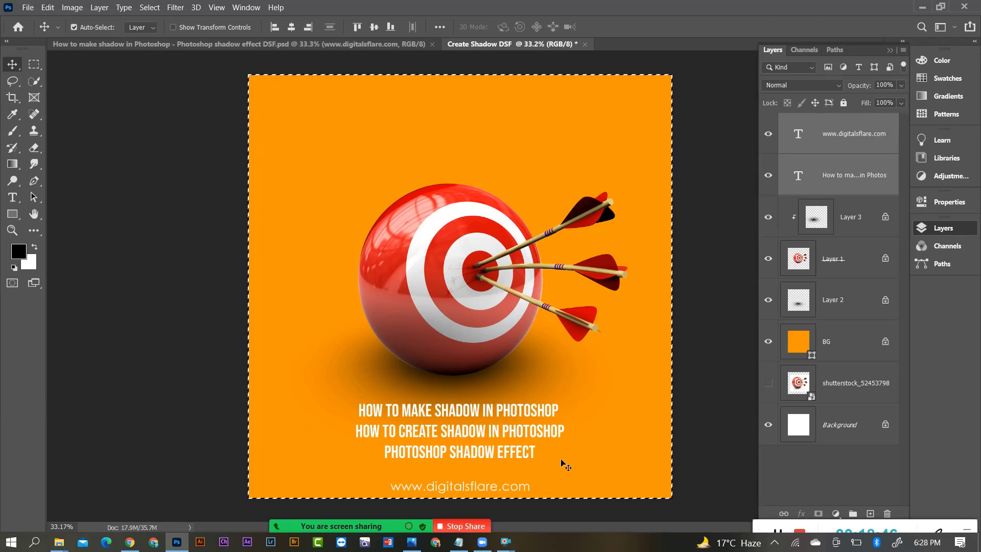
pyautogui.press('ctrl')
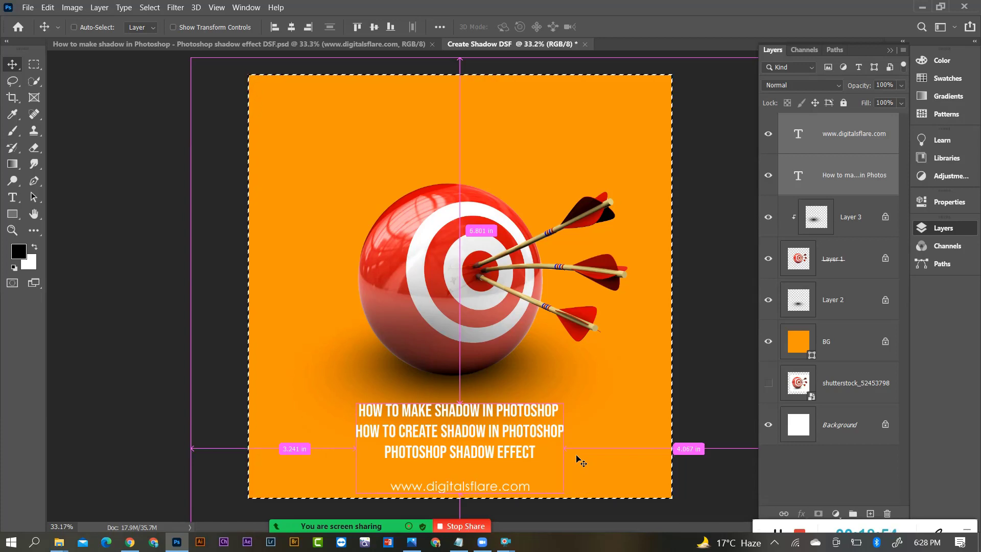
pyautogui.hotkey('ctrl', 'd')
# Step: Copy the Digital's Flare logo from the finished design into Create Shadow DSF and scale it down in the canvas's upper-left corner
pyautogui.scroll(-3, 581, 457)
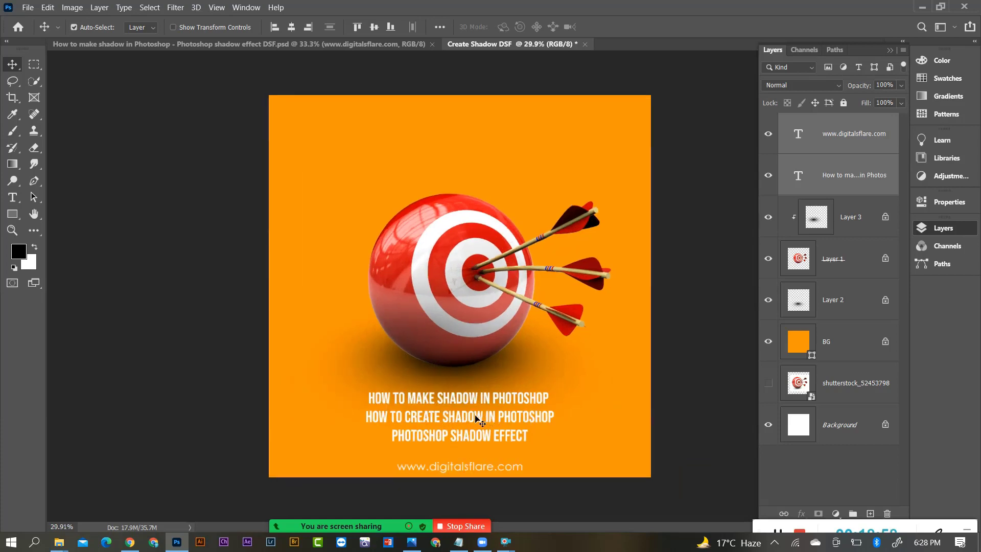
pyautogui.click(352, 44)
pyautogui.moveTo(298, 109); pyautogui.dragTo(452, 188)
pyautogui.hotkey('ctrl', 't')
pyautogui.moveTo(397, 172); pyautogui.dragTo(362, 149)
pyautogui.press('Return')
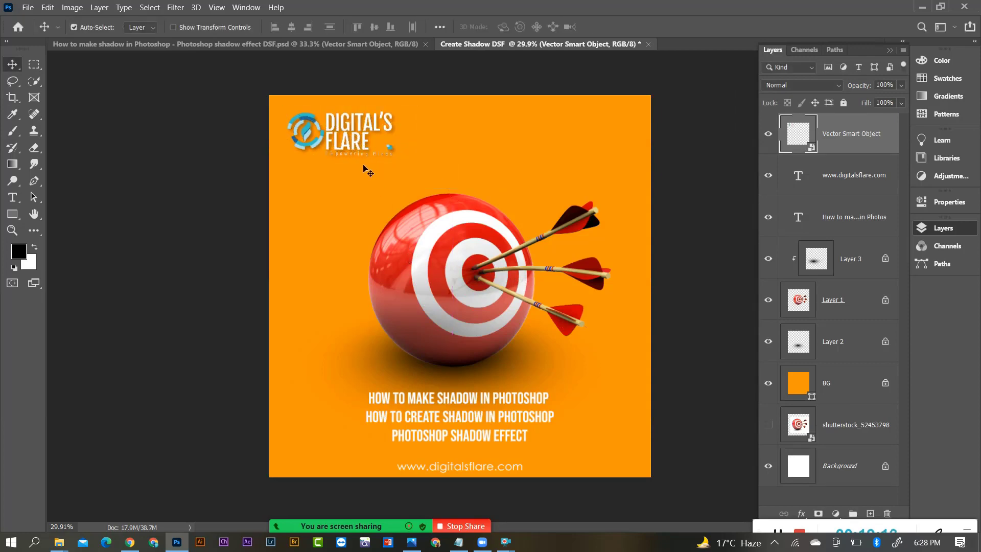
# Step: Examine the logo up close and the overall composition of ball, shadow and text
pyautogui.scroll(2, 365, 168)
pyautogui.scroll(-2, 344, 148)
pyautogui.scroll(2, 322, 108)
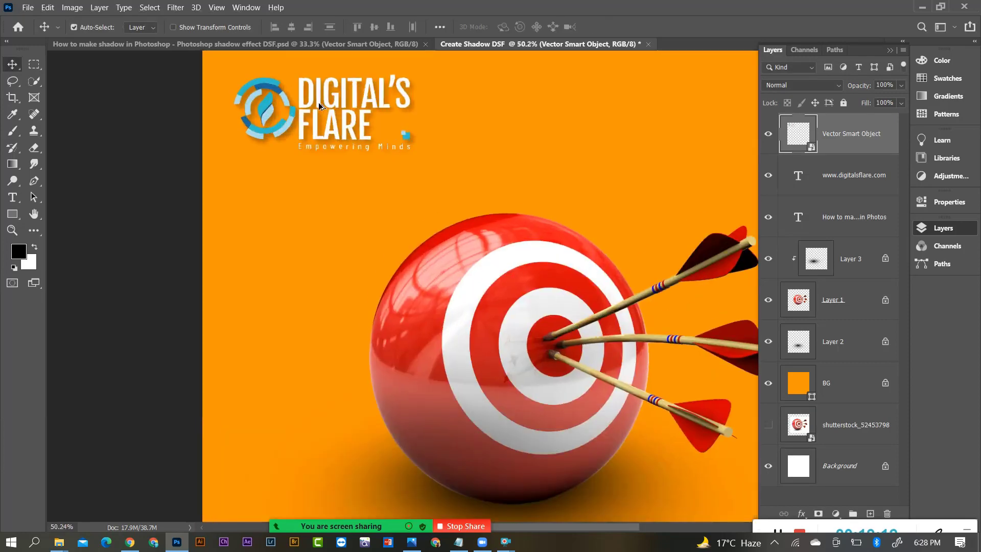
pyautogui.scroll(-2, 394, 148)
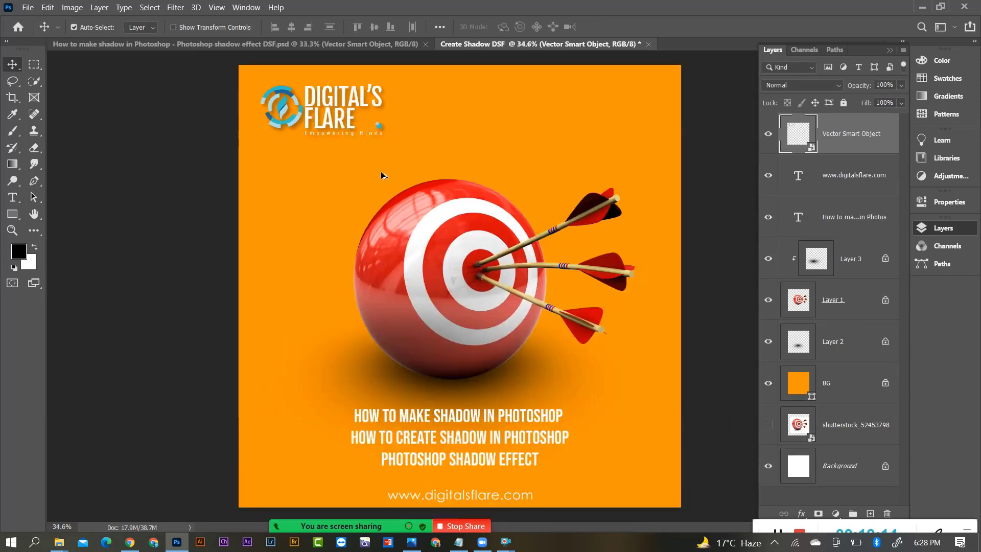
pyautogui.scroll(1, 492, 345)
pyautogui.scroll(-1, 620, 335)
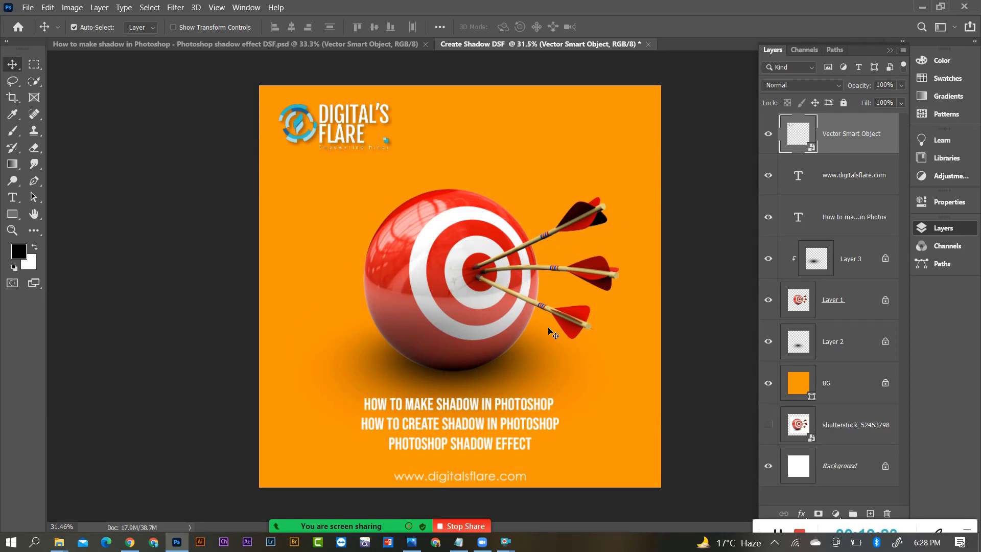
pyautogui.scroll(-1, 545, 327)
pyautogui.scroll(2, 576, 158)
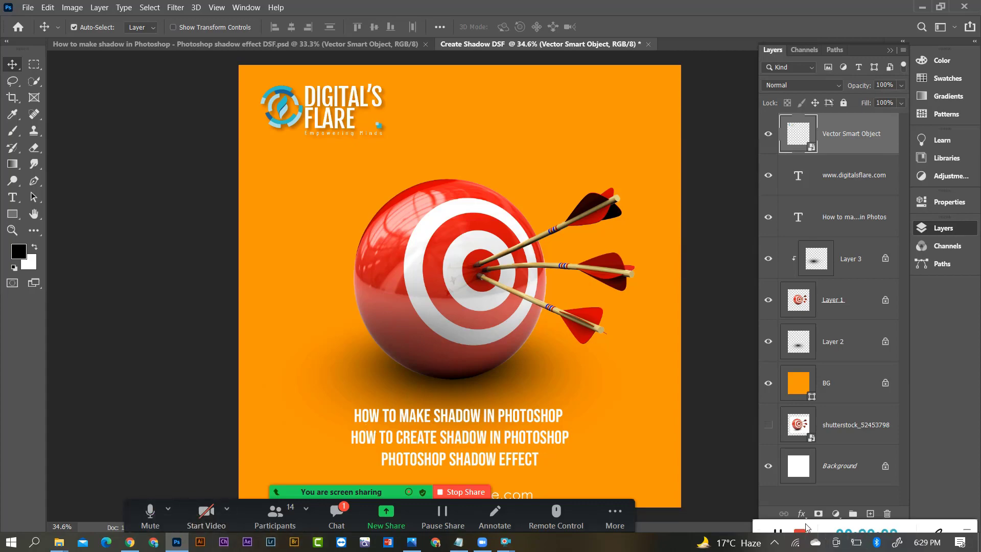
pyautogui.moveTo(820, 529)
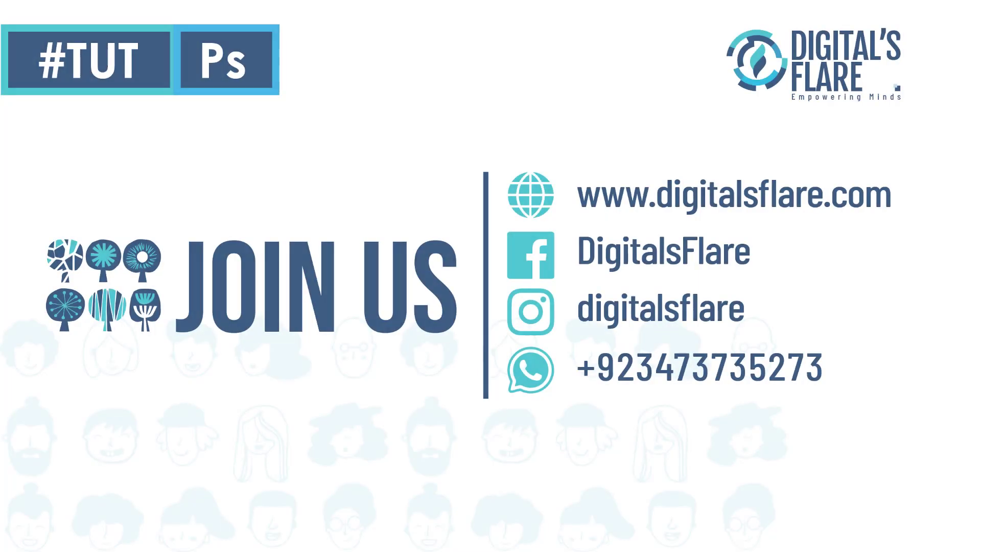